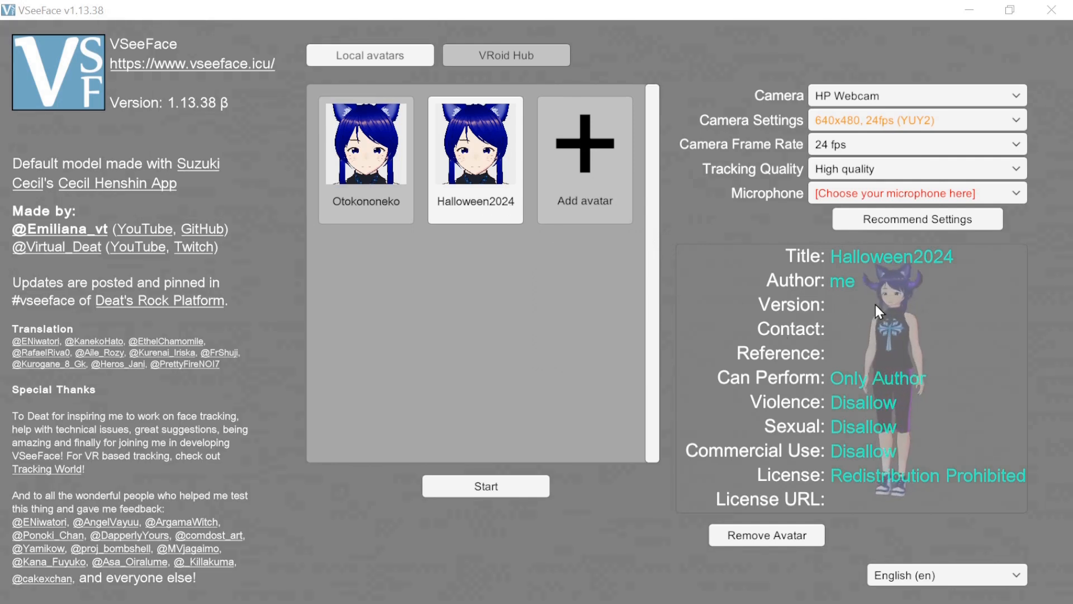
# - Load the Otokononeko avatar from the local avatars and reset its position
pyautogui.click(360, 189)
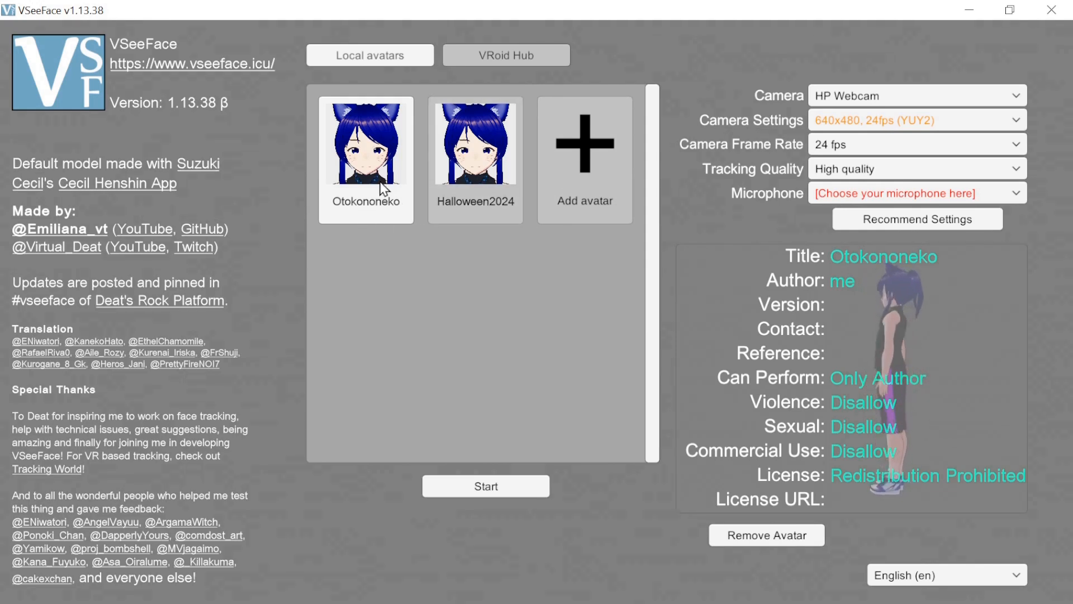
pyautogui.click(510, 488)
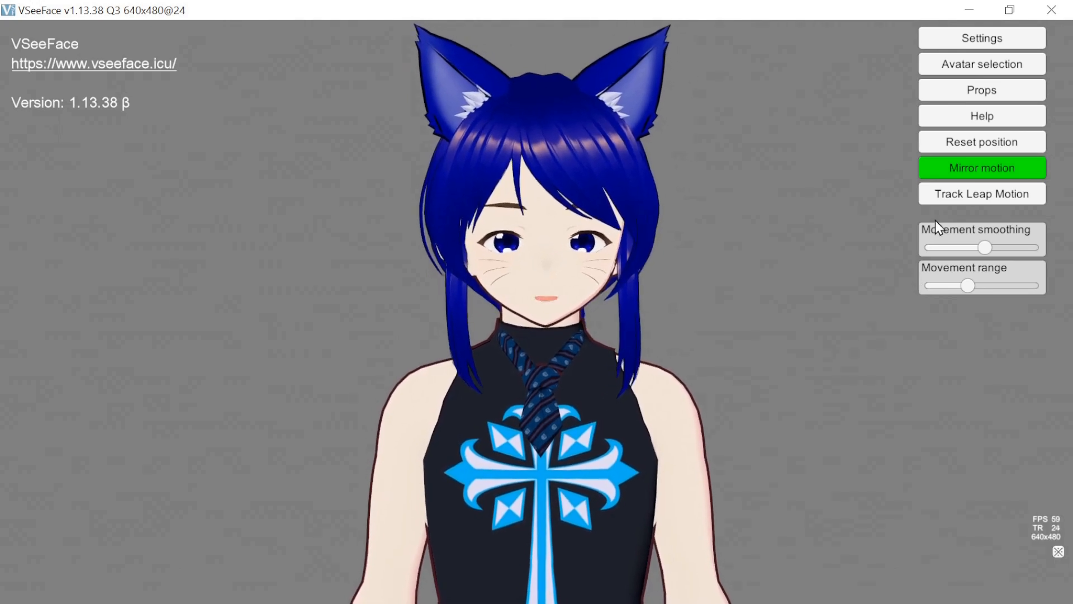
pyautogui.click(969, 143)
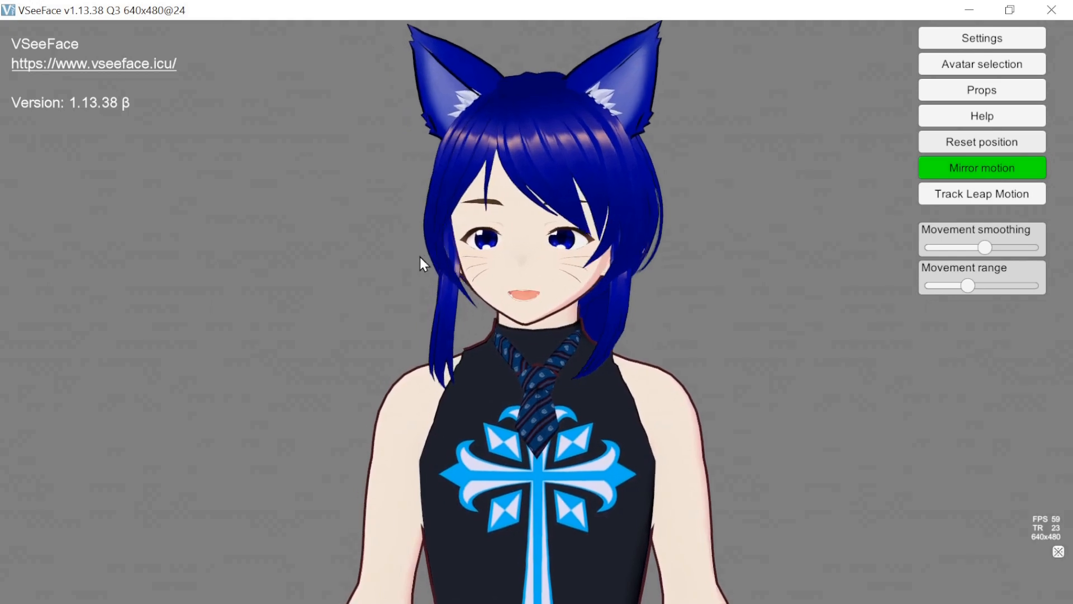
# - Turn mirror motion off and back on
pyautogui.click(934, 177)
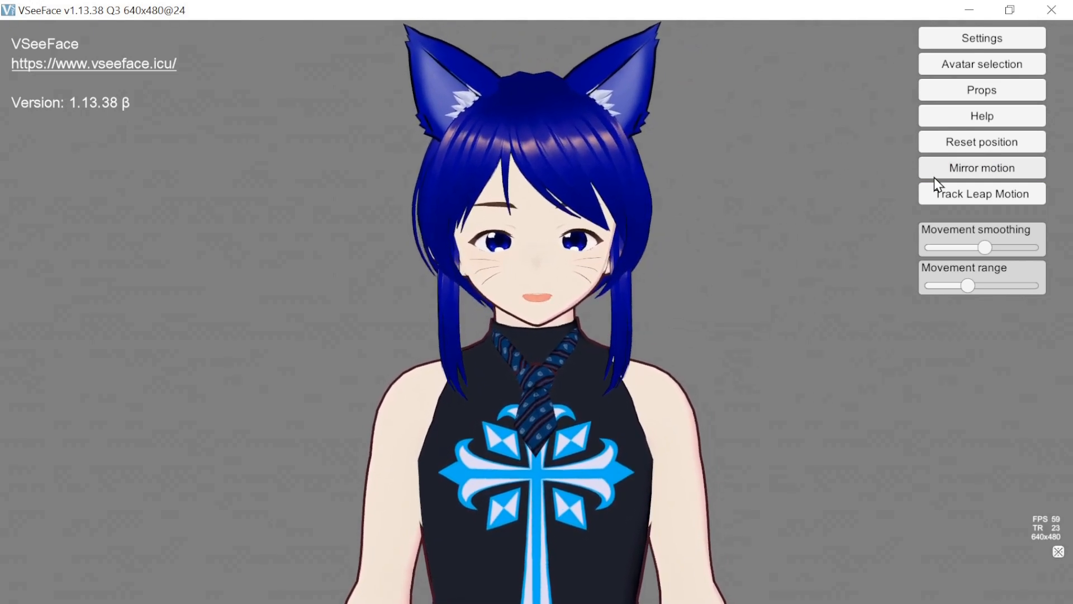
pyautogui.click(934, 176)
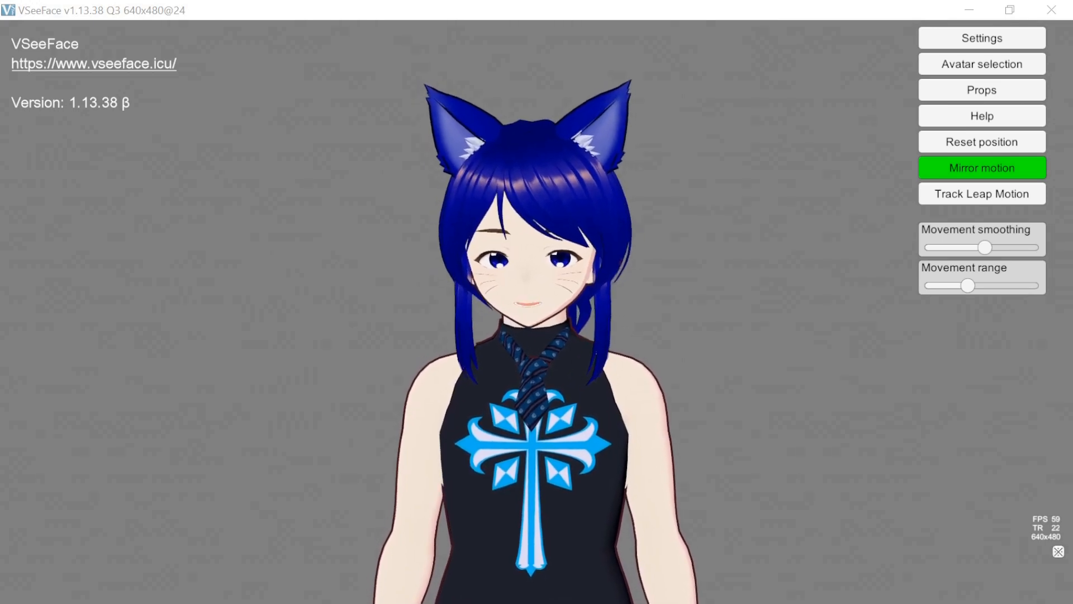
pyautogui.moveTo(1072, 16)
pyautogui.mouseDown()
pyautogui.moveTo(745, 22)
pyautogui.moveTo(1072, 22)
pyautogui.mouseUp()
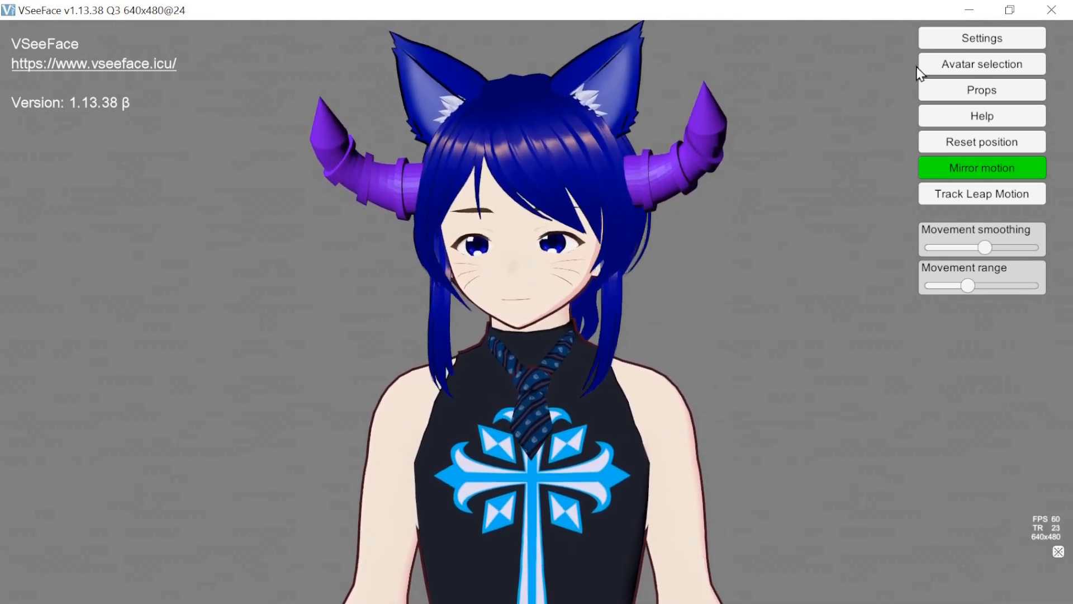
# - Open the effect settings and enable the Bloom effect
pyautogui.click(944, 41)
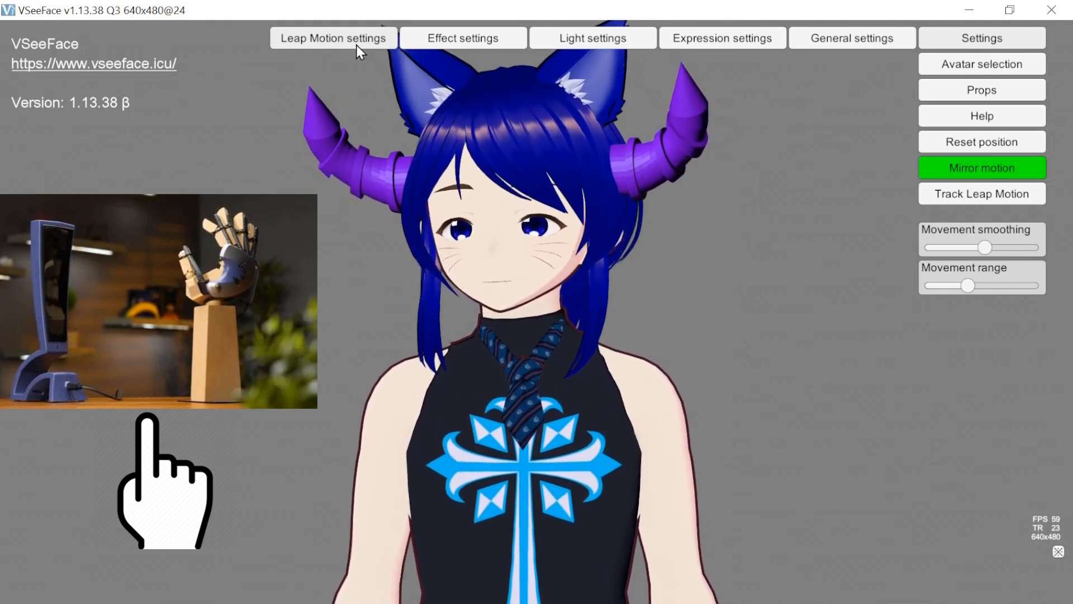
pyautogui.click(462, 41)
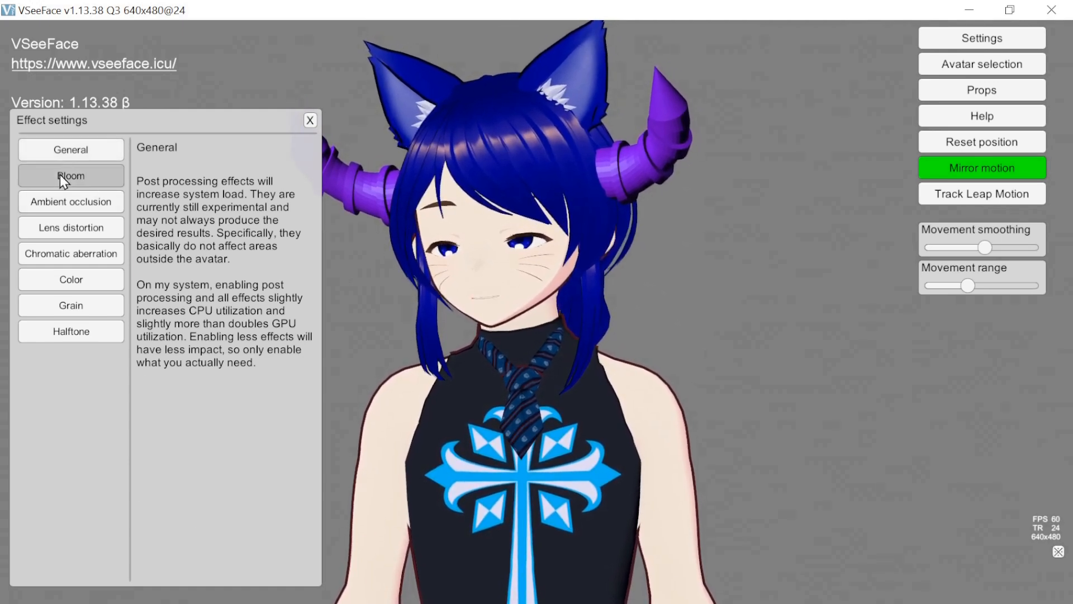
pyautogui.click(81, 176)
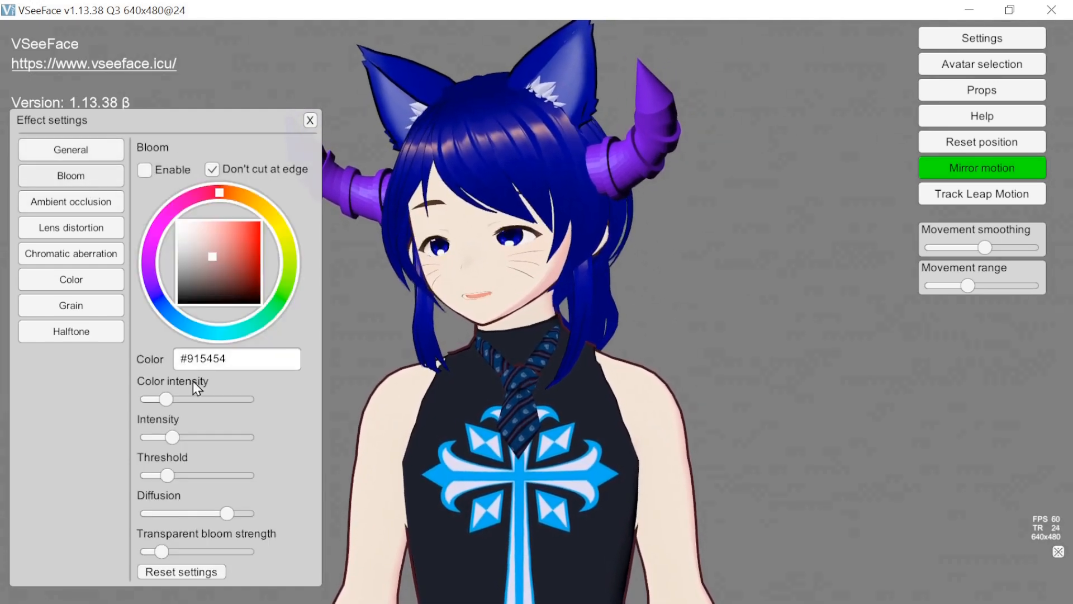
pyautogui.click(146, 170)
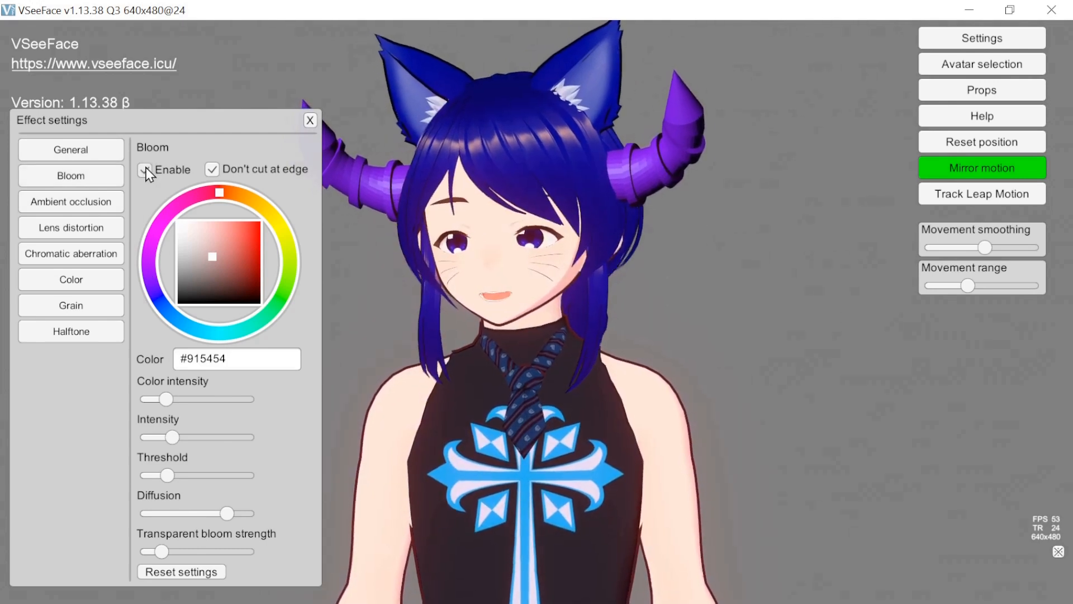
# - Try blue #546991 and yellow #8A9154 as the bloom color, and raise the color intensity slightly
pyautogui.moveTo(217, 190)
pyautogui.mouseDown()
pyautogui.moveTo(154, 244)
pyautogui.moveTo(175, 317)
pyautogui.mouseUp()
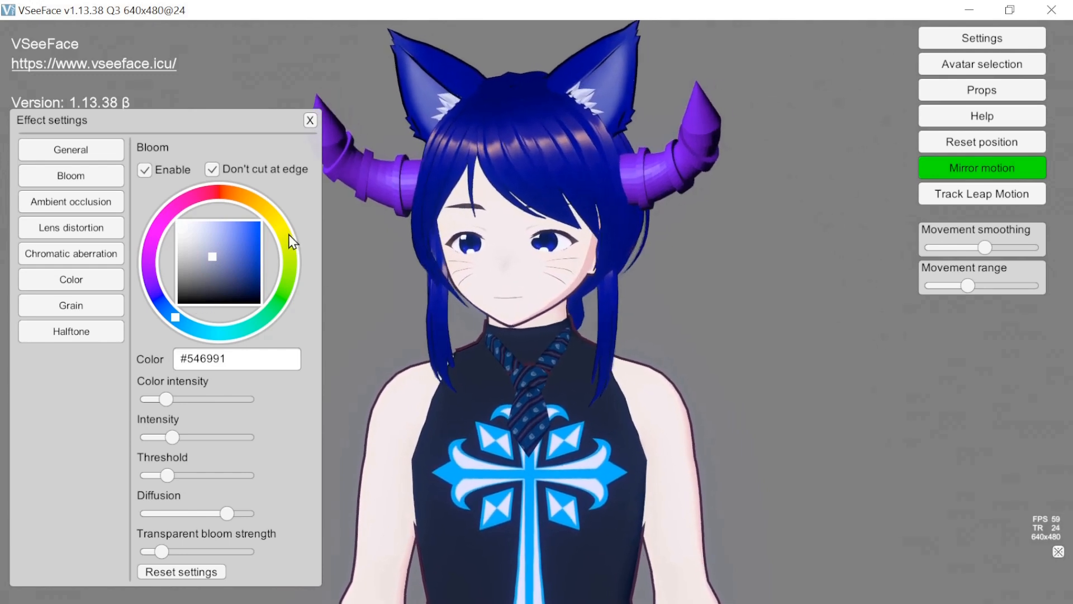
pyautogui.moveTo(180, 317)
pyautogui.mouseDown()
pyautogui.moveTo(223, 332)
pyautogui.moveTo(297, 249)
pyautogui.moveTo(284, 237)
pyautogui.mouseUp()
pyautogui.moveTo(169, 396)
pyautogui.mouseDown()
pyautogui.moveTo(183, 398)
pyautogui.moveTo(175, 400)
pyautogui.mouseUp()
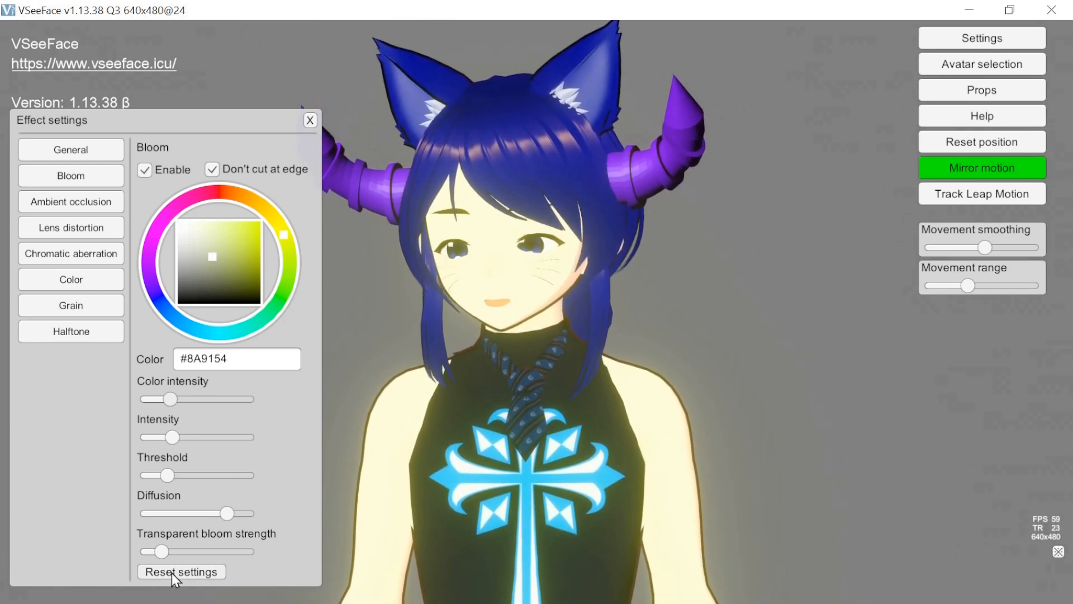
pyautogui.moveTo(171, 398)
pyautogui.mouseDown()
pyautogui.moveTo(190, 398)
pyautogui.moveTo(173, 399)
pyautogui.mouseUp()
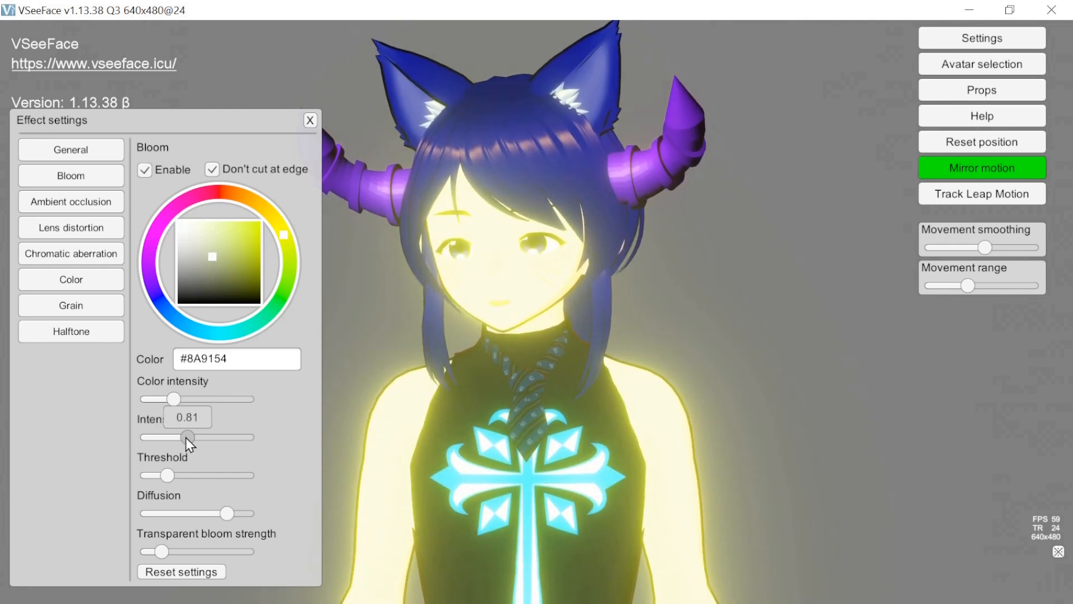
# - Try out different bloom values for intensity, threshold, diffusion and transparent bloom strength
pyautogui.moveTo(173, 440); pyautogui.dragTo(173, 440)
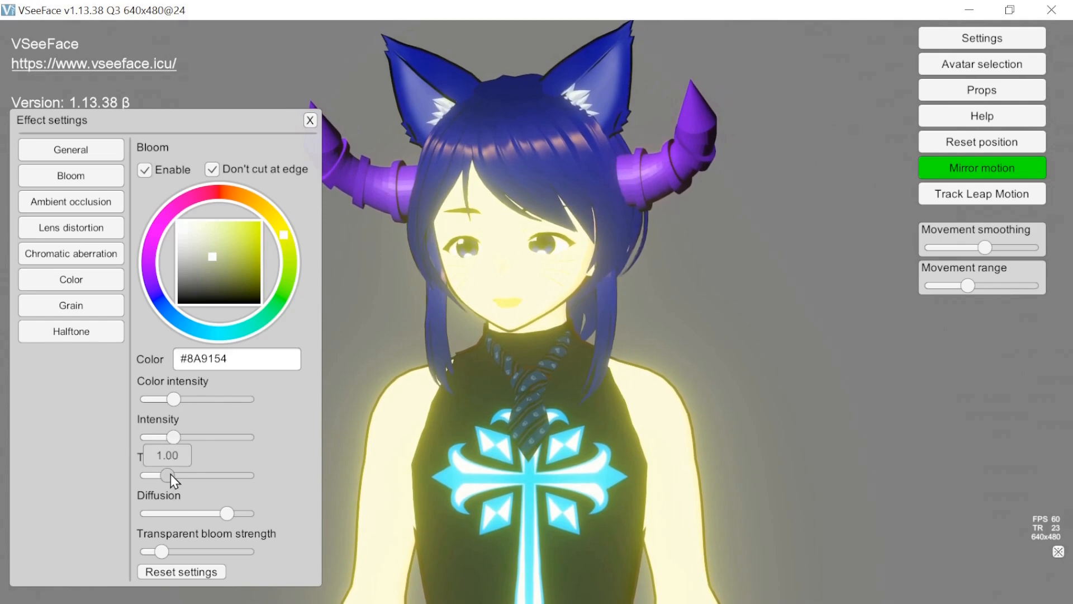
pyautogui.moveTo(183, 476); pyautogui.dragTo(169, 474)
pyautogui.moveTo(225, 513)
pyautogui.mouseDown()
pyautogui.moveTo(180, 520)
pyautogui.moveTo(228, 522)
pyautogui.moveTo(189, 518)
pyautogui.mouseUp()
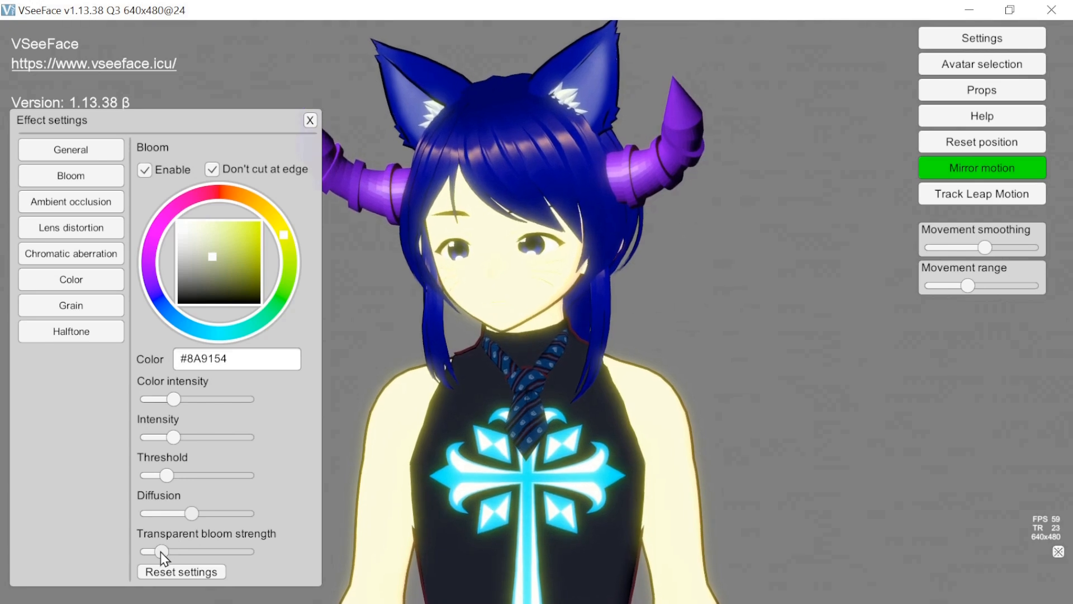
pyautogui.moveTo(159, 552)
pyautogui.mouseDown()
pyautogui.moveTo(239, 551)
pyautogui.moveTo(164, 552)
pyautogui.mouseUp()
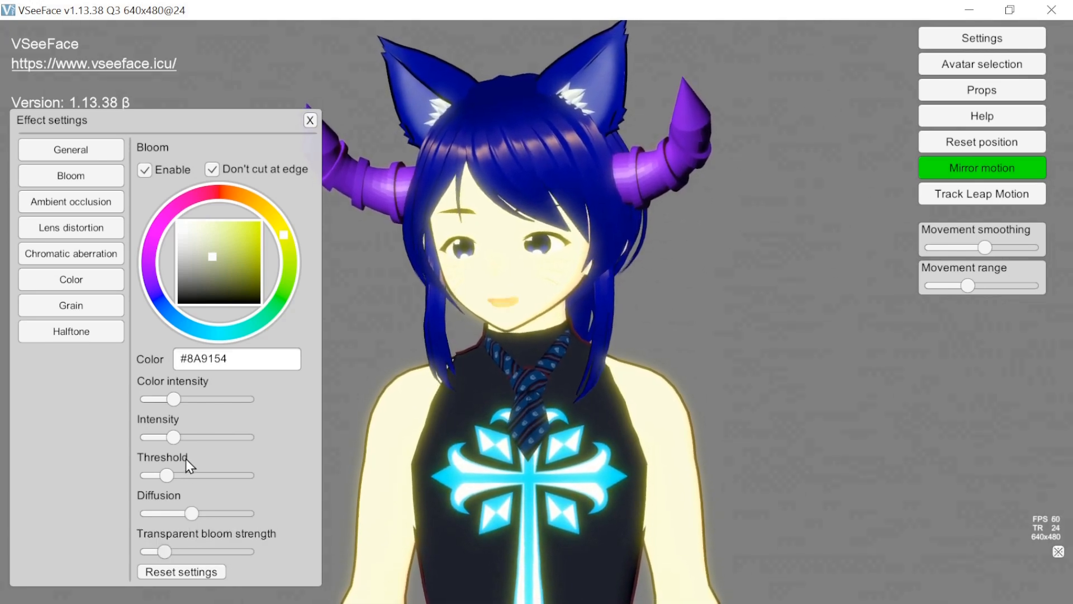
pyautogui.moveTo(192, 512); pyautogui.dragTo(225, 509)
pyautogui.moveTo(167, 475)
pyautogui.mouseDown()
pyautogui.moveTo(183, 473)
pyautogui.moveTo(160, 480)
pyautogui.mouseUp()
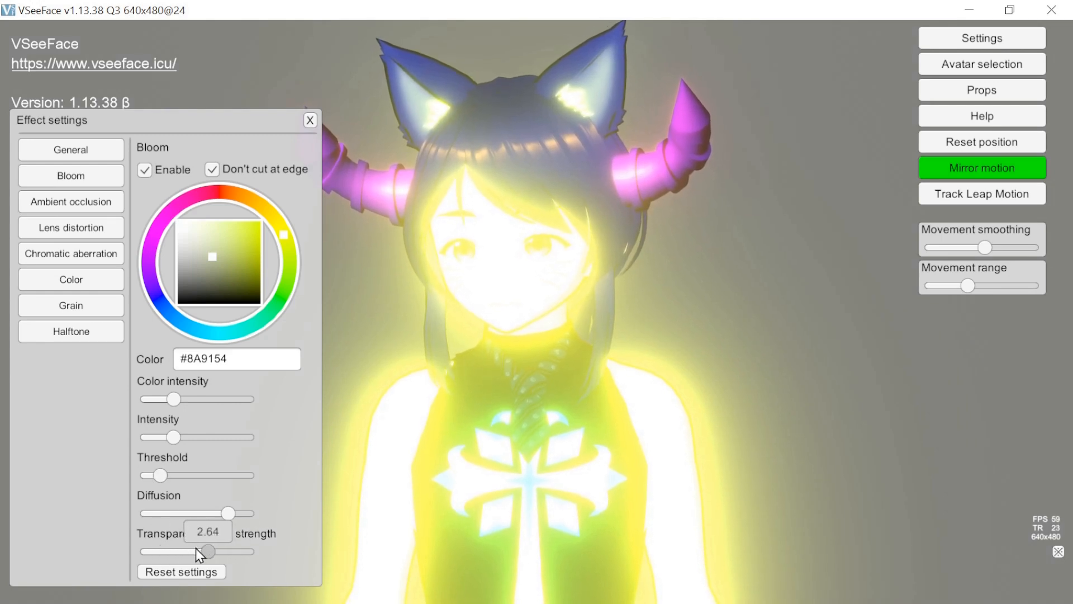
pyautogui.moveTo(210, 549); pyautogui.dragTo(163, 552)
# - Reset the bloom settings and disable the Bloom effect
pyautogui.click(175, 573)
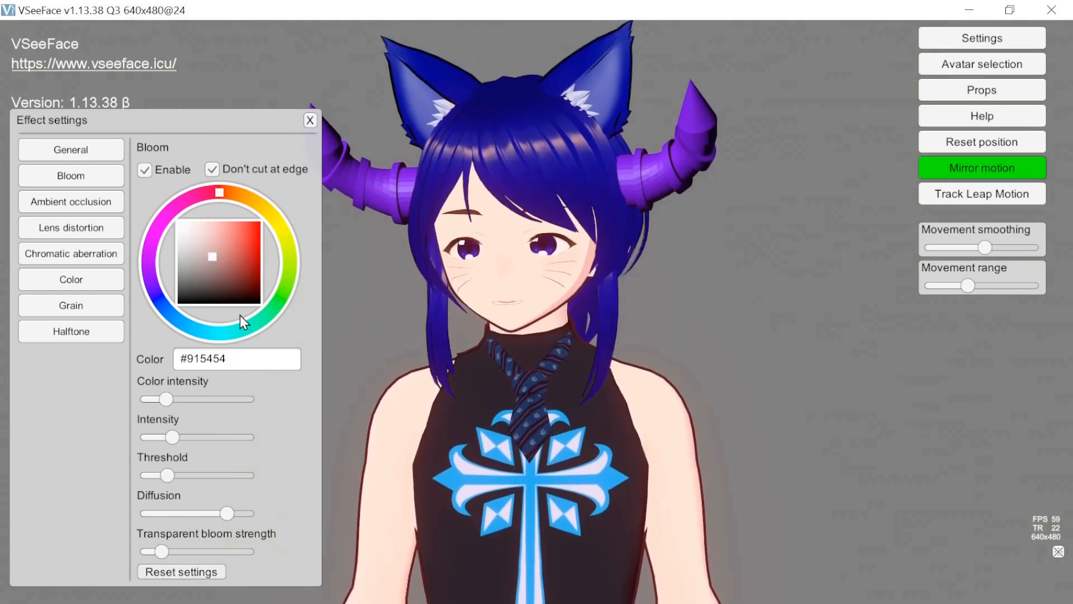
pyautogui.click(144, 170)
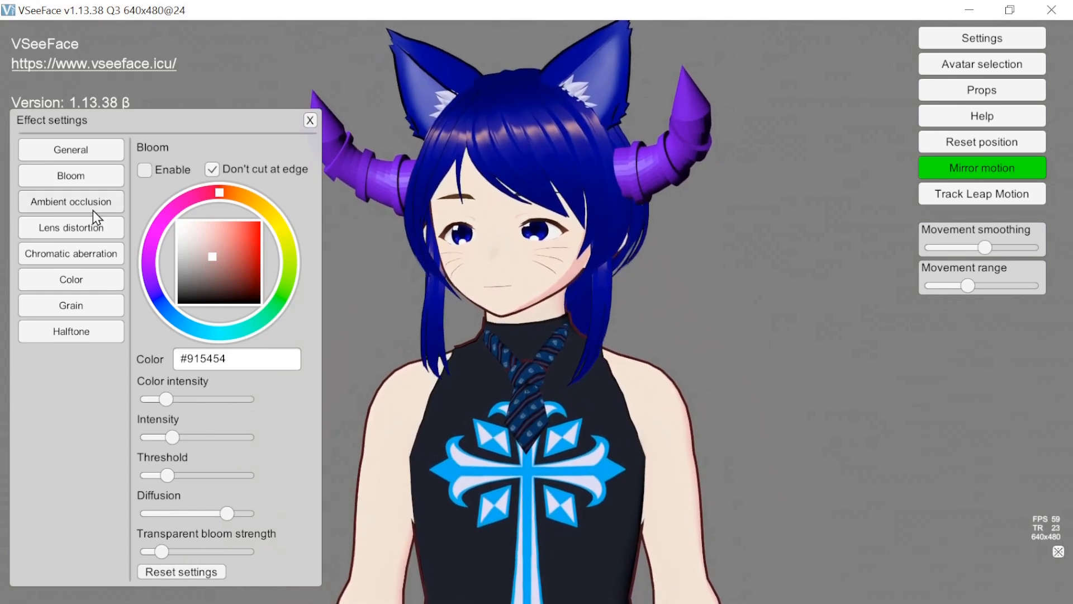
# - Enable the Ambient occlusion effect and try out stronger and weaker intensities, including about 2.79
pyautogui.click(93, 211)
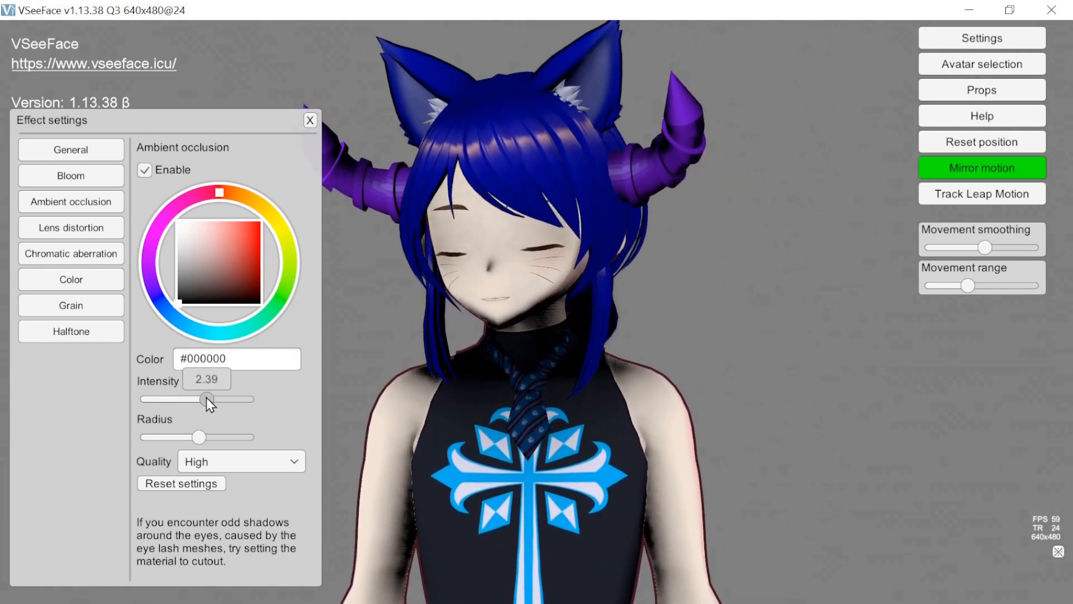
pyautogui.moveTo(234, 404); pyautogui.dragTo(237, 404)
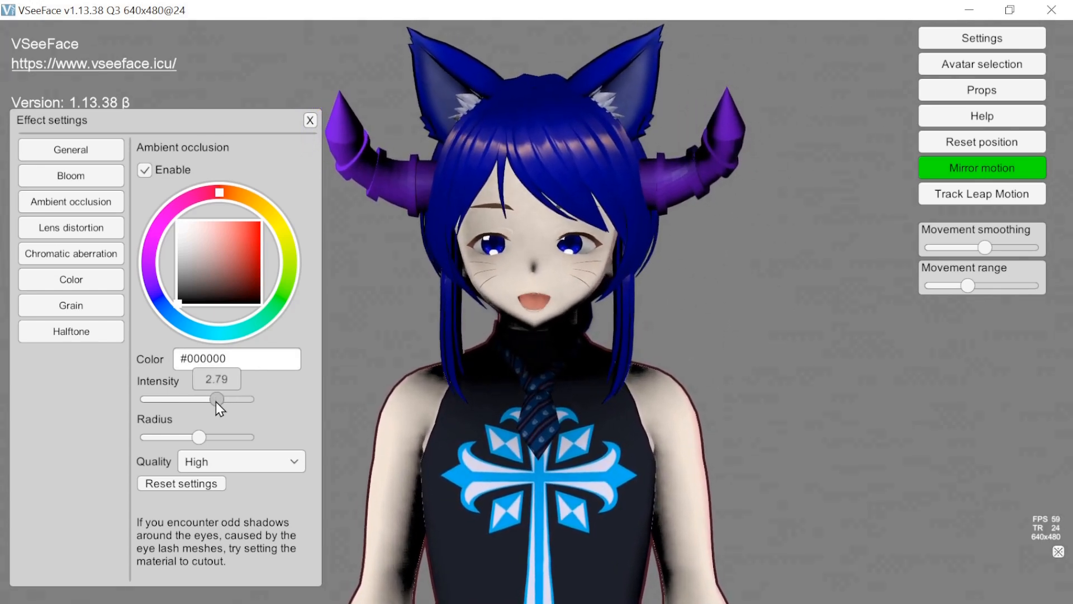
pyautogui.moveTo(166, 399); pyautogui.dragTo(199, 406)
# - Try #2F7B99, #992F4C and #2F4599 as the ambient occlusion color, and lower the radius to about 0.14
pyautogui.moveTo(222, 195)
pyautogui.mouseDown()
pyautogui.moveTo(201, 195)
pyautogui.moveTo(163, 235)
pyautogui.moveTo(180, 310)
pyautogui.moveTo(200, 328)
pyautogui.mouseUp()
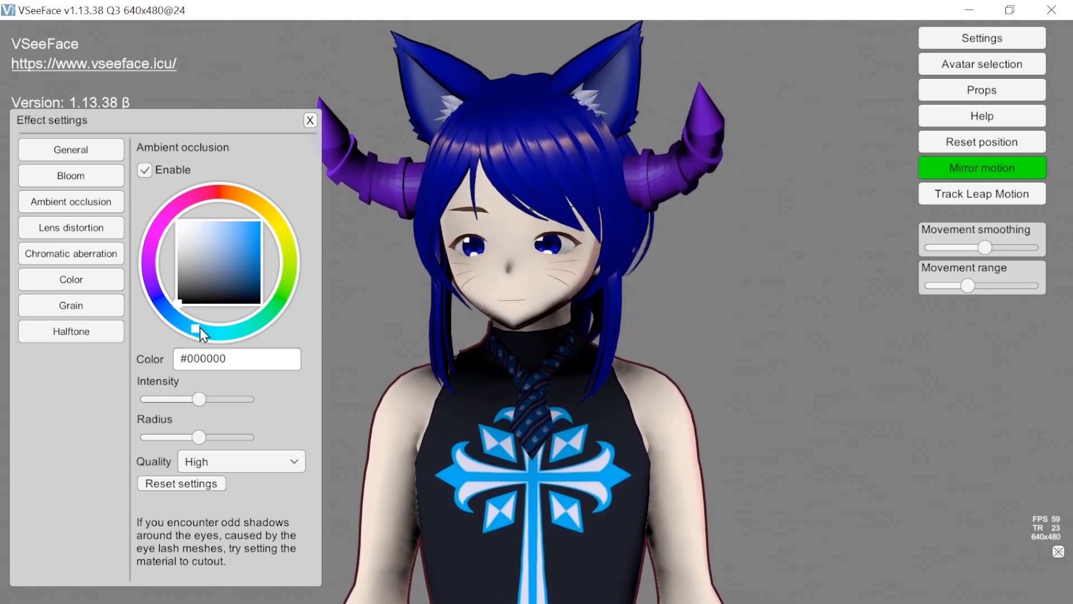
pyautogui.click(220, 278)
pyautogui.moveTo(220, 280); pyautogui.dragTo(235, 254)
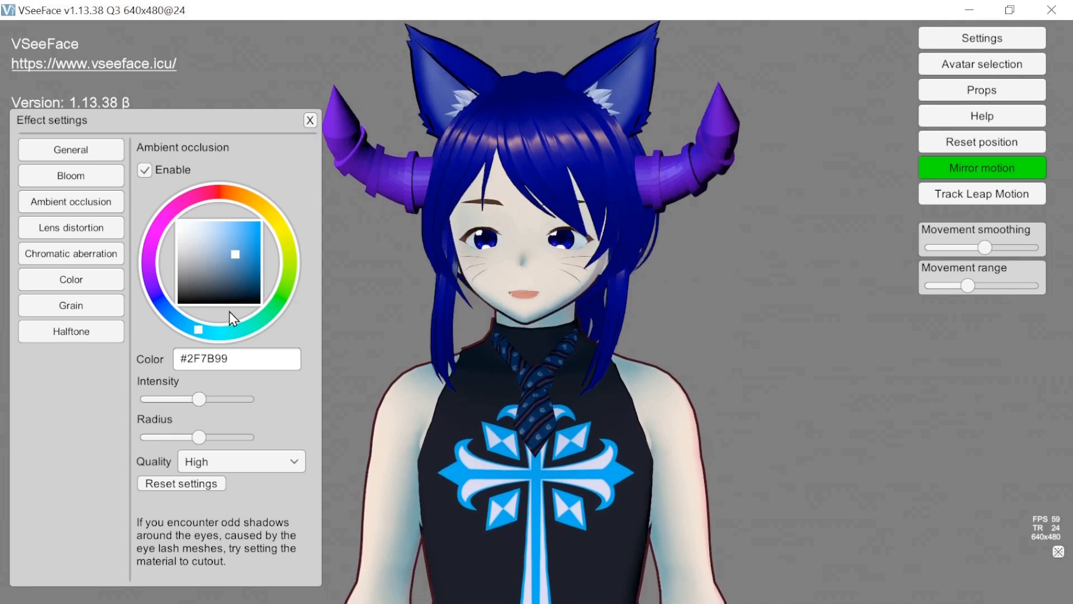
pyautogui.moveTo(198, 329)
pyautogui.mouseDown()
pyautogui.moveTo(260, 321)
pyautogui.moveTo(278, 279)
pyautogui.moveTo(274, 301)
pyautogui.moveTo(282, 292)
pyautogui.moveTo(273, 220)
pyautogui.moveTo(284, 234)
pyautogui.moveTo(250, 195)
pyautogui.moveTo(197, 190)
pyautogui.mouseUp()
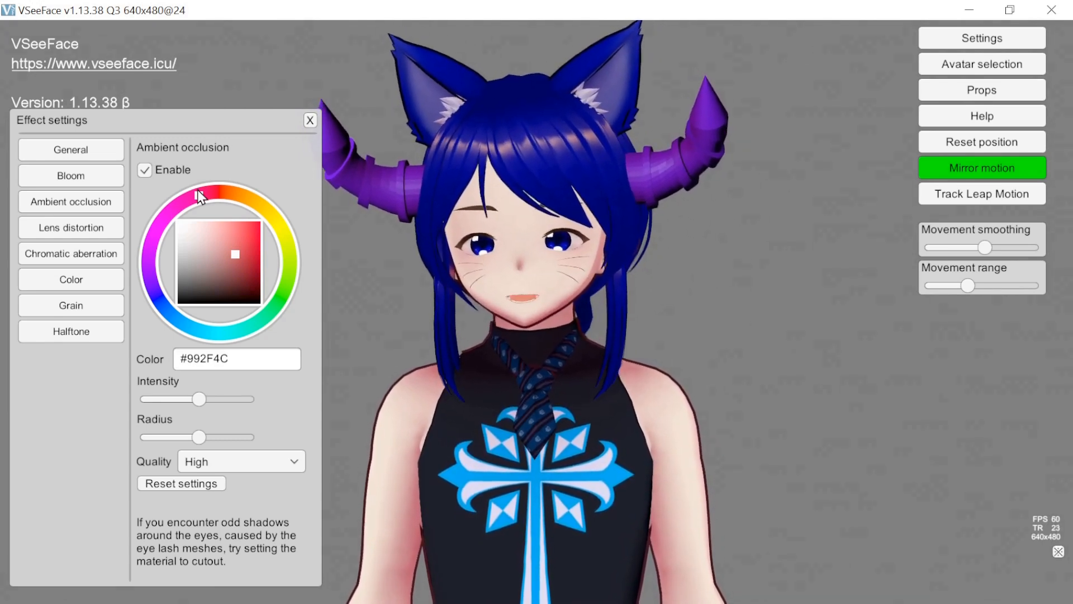
pyautogui.moveTo(197, 190)
pyautogui.mouseDown()
pyautogui.moveTo(170, 222)
pyautogui.moveTo(220, 200)
pyautogui.moveTo(174, 218)
pyautogui.moveTo(146, 277)
pyautogui.moveTo(167, 310)
pyautogui.mouseUp()
pyautogui.moveTo(199, 437)
pyautogui.mouseDown()
pyautogui.moveTo(223, 438)
pyautogui.moveTo(182, 441)
pyautogui.mouseUp()
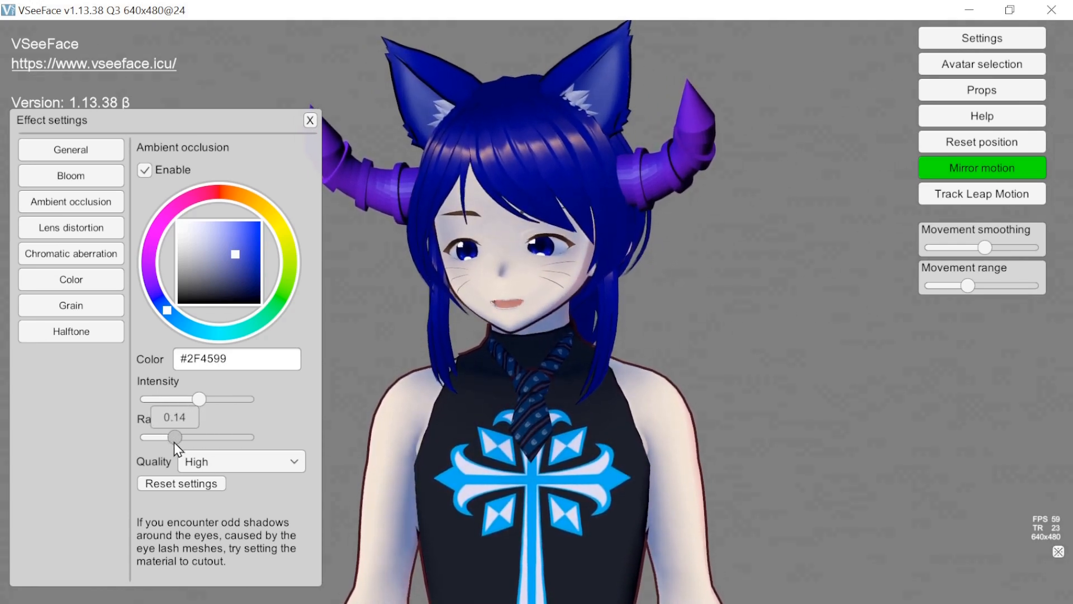
# - Reset the ambient occlusion settings and disable the effect
pyautogui.click(208, 482)
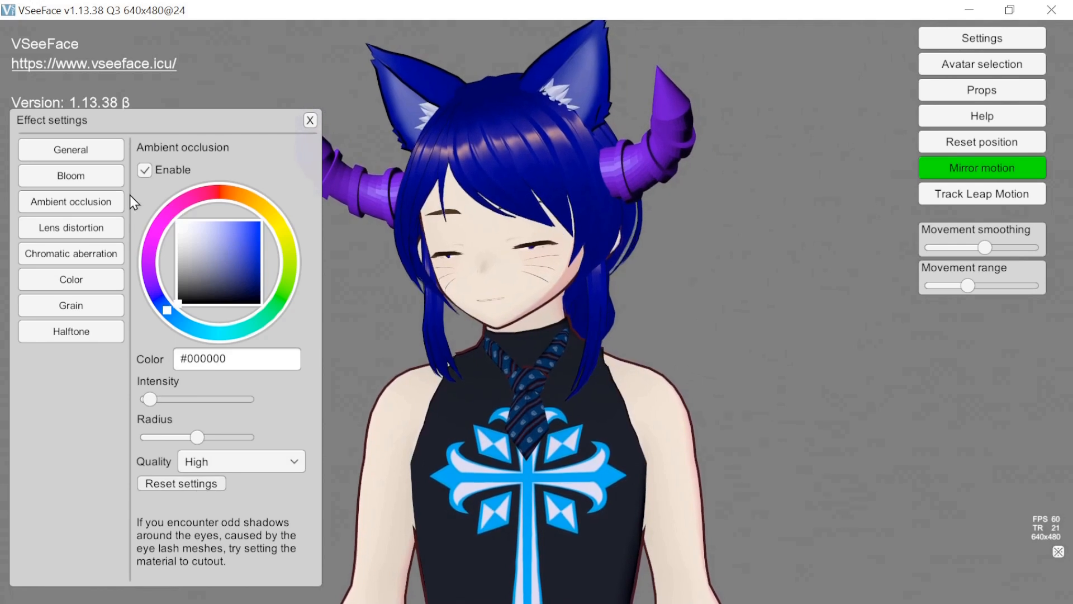
pyautogui.click(143, 172)
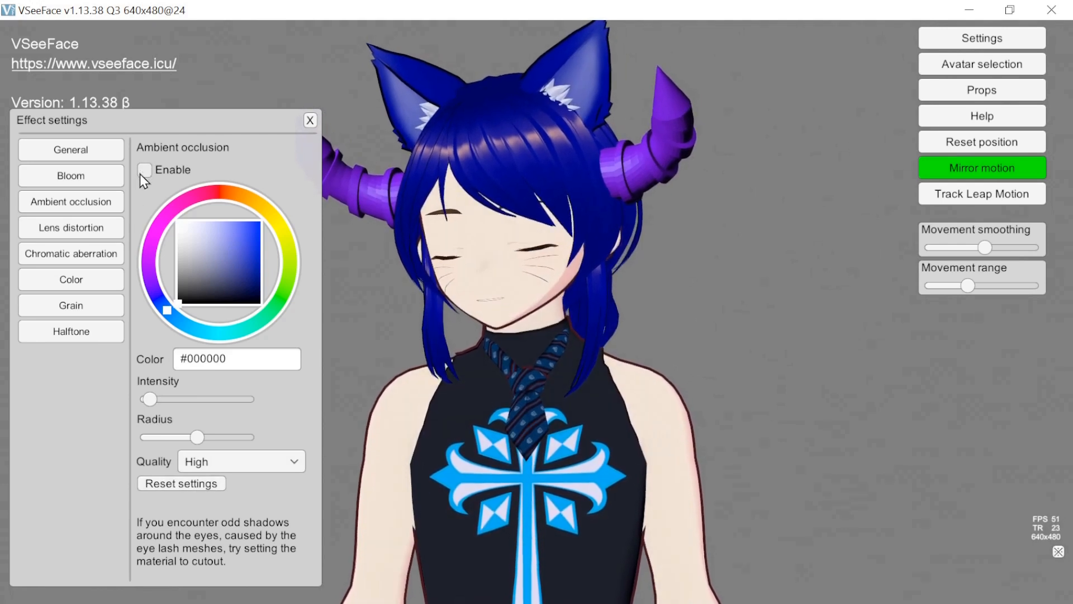
# - Enable the Lens distortion effect and try intensities of about -98.18 and 29.59
pyautogui.click(84, 228)
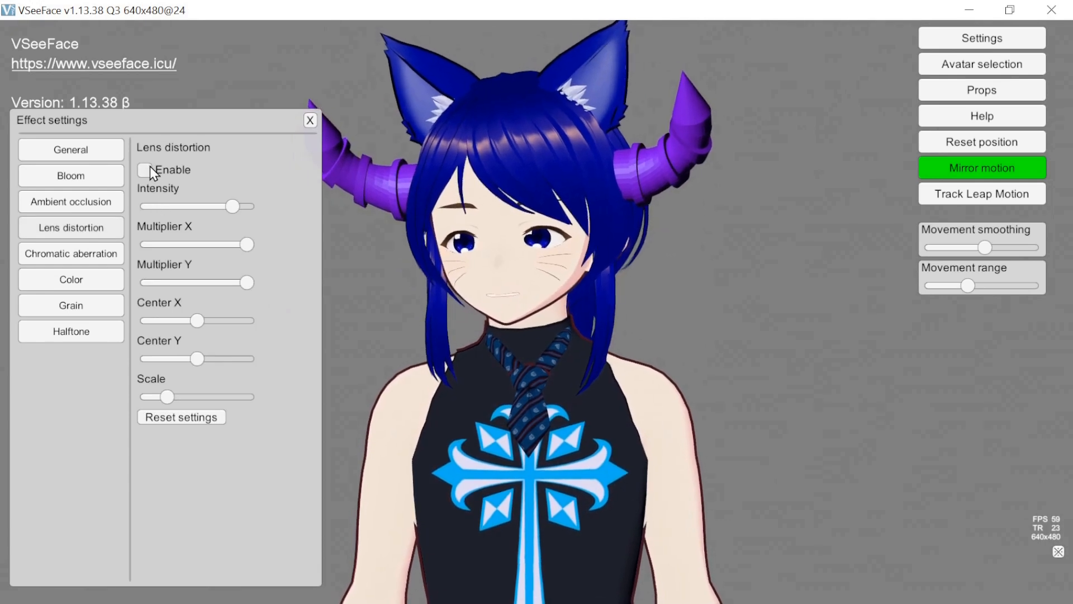
pyautogui.click(150, 176)
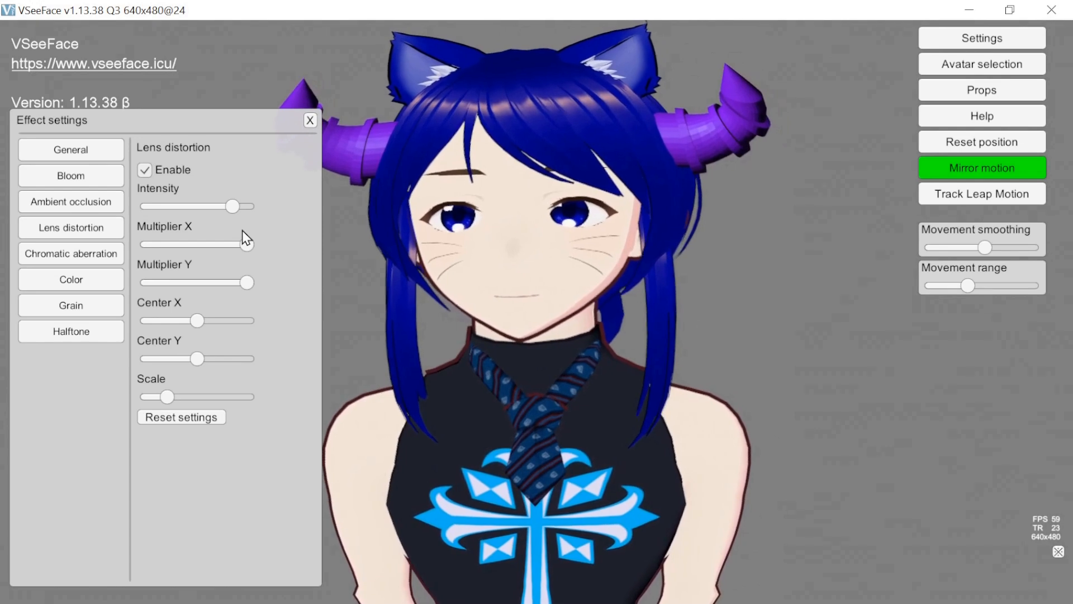
pyautogui.moveTo(234, 210); pyautogui.dragTo(149, 217)
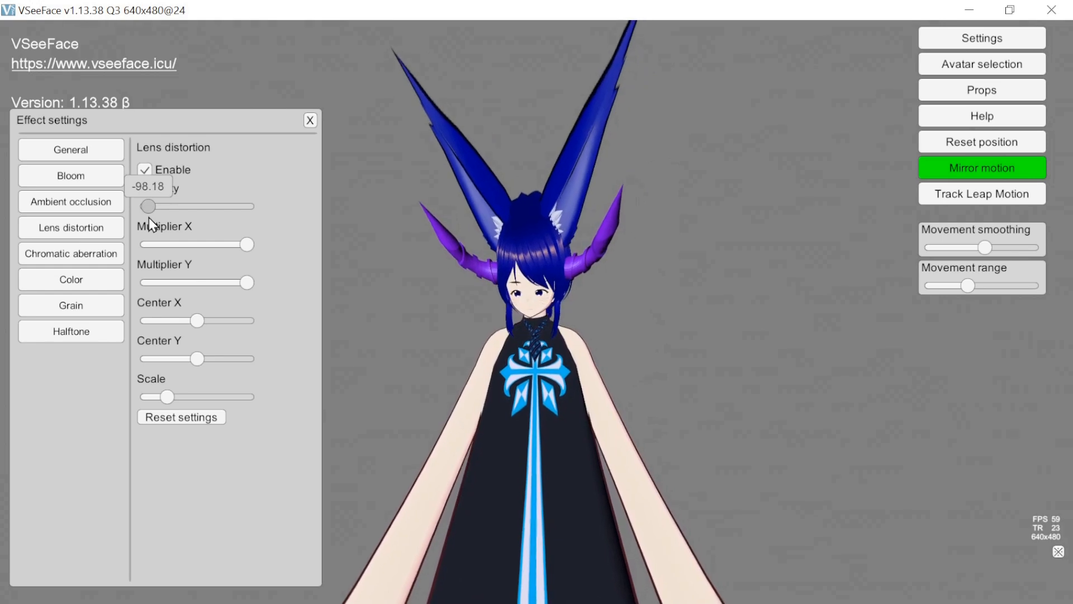
pyautogui.moveTo(148, 217); pyautogui.dragTo(212, 213)
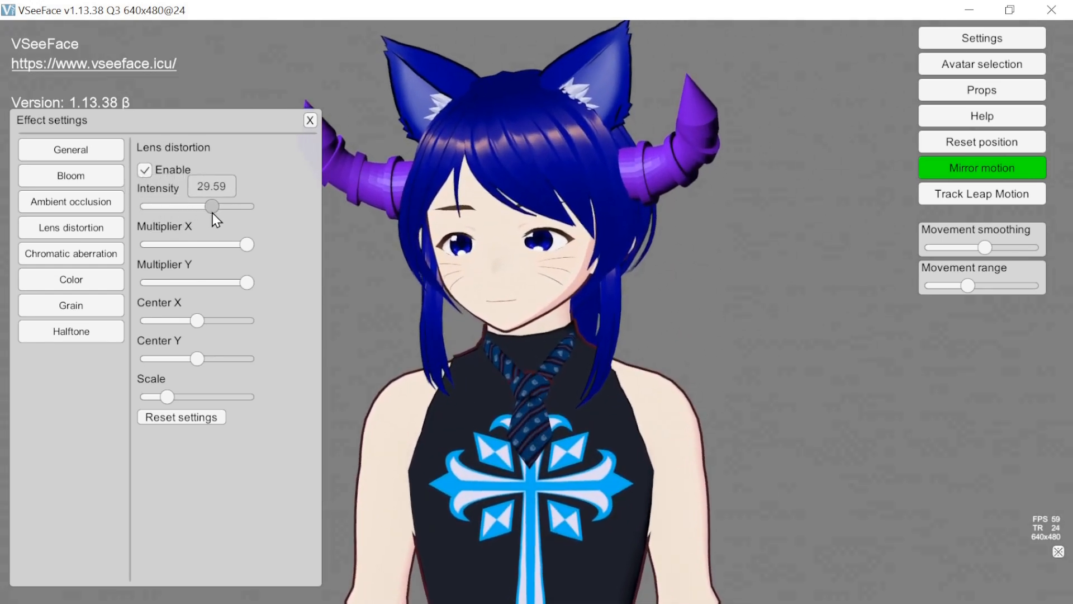
# - Vary the lens distortion's intensity, X and Y multipliers and center, and try a scale of 0.01 and a much larger one
pyautogui.moveTo(247, 244); pyautogui.dragTo(177, 247)
pyautogui.moveTo(211, 206); pyautogui.dragTo(222, 211)
pyautogui.moveTo(176, 244); pyautogui.dragTo(123, 293)
pyautogui.moveTo(240, 290); pyautogui.dragTo(214, 352)
pyautogui.moveTo(167, 396)
pyautogui.mouseDown()
pyautogui.moveTo(181, 394)
pyautogui.moveTo(146, 395)
pyautogui.mouseUp()
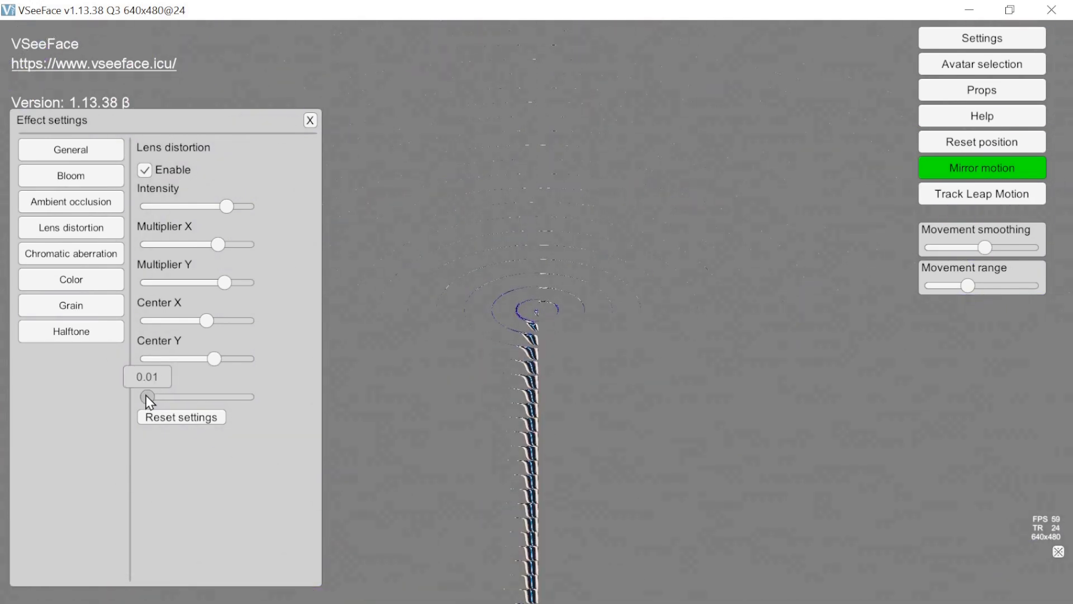
pyautogui.moveTo(147, 396); pyautogui.dragTo(207, 398)
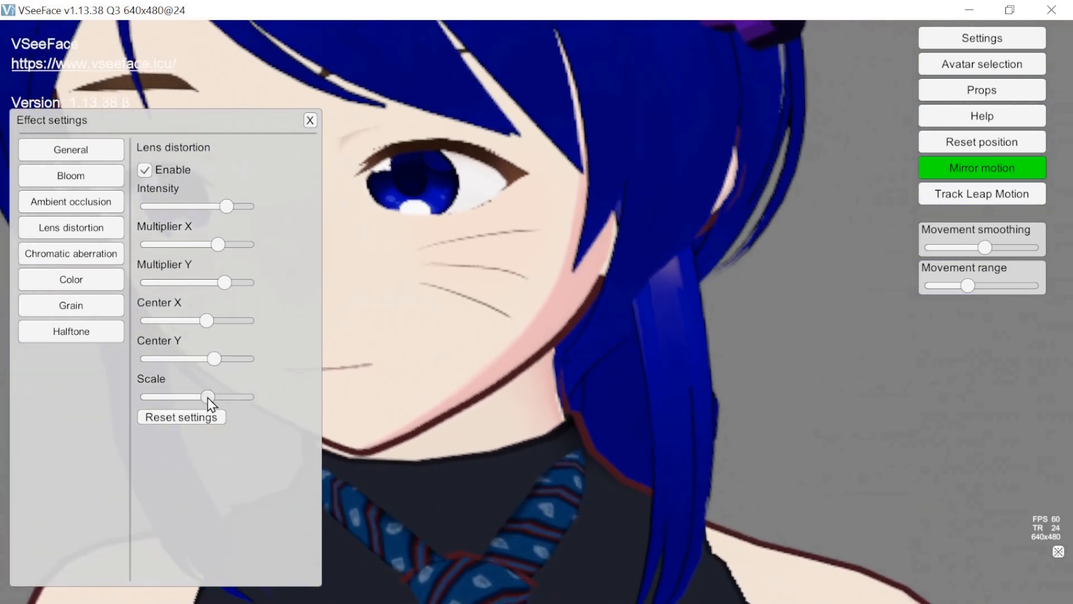
# - Reset the lens distortion settings and disable the effect
pyautogui.click(197, 418)
pyautogui.click(146, 172)
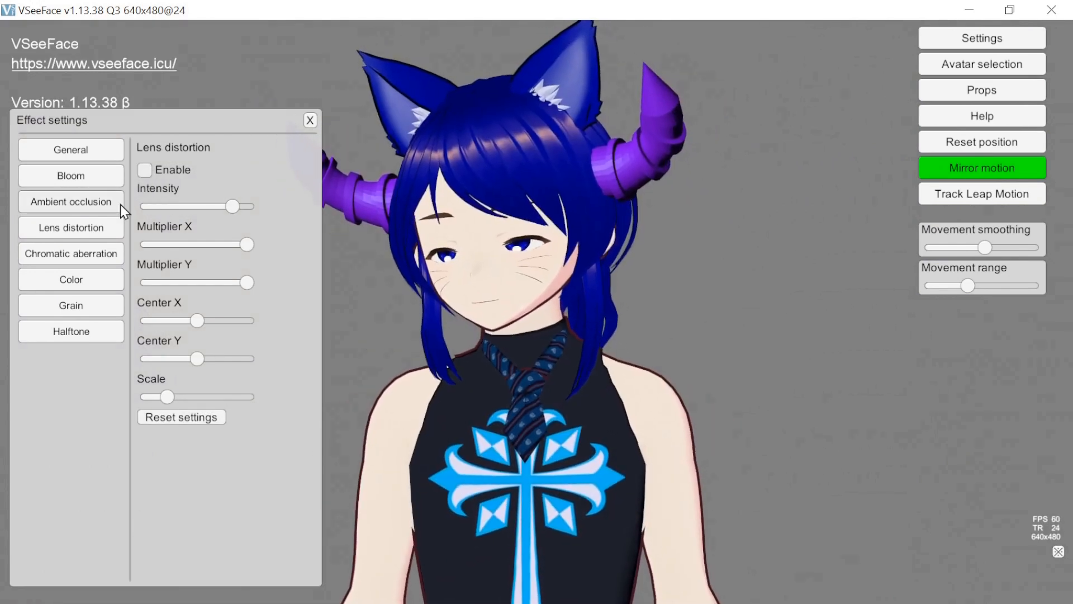
# - Enable the Chromatic aberration effect
pyautogui.click(81, 256)
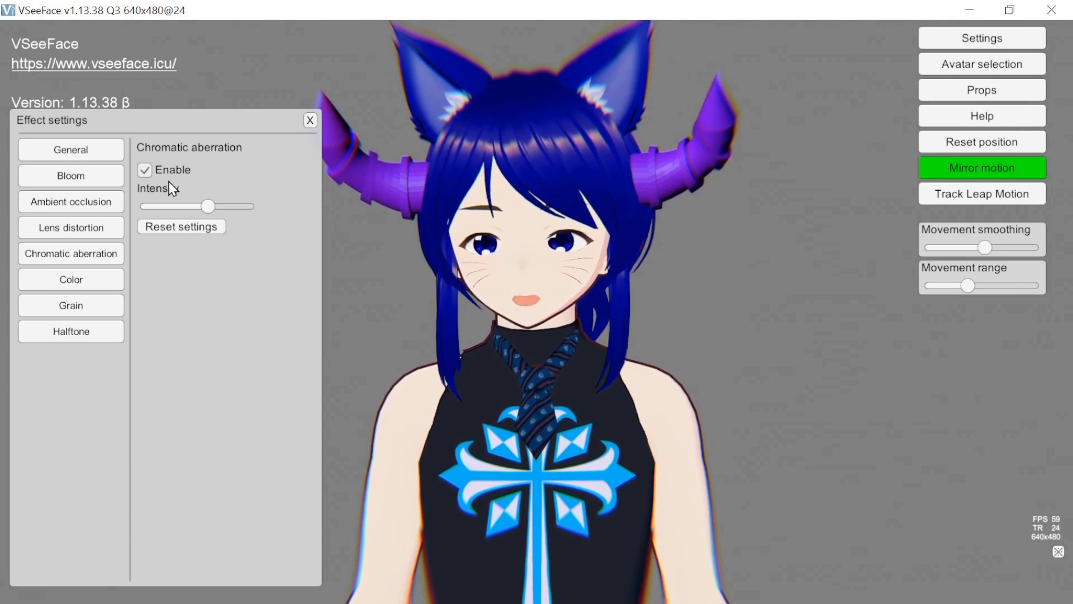
# - Try adjusting the chromatic aberration's intensity, and disable the effect
pyautogui.moveTo(209, 209)
pyautogui.mouseDown()
pyautogui.moveTo(250, 206)
pyautogui.moveTo(90, 230)
pyautogui.moveTo(217, 220)
pyautogui.moveTo(208, 219)
pyautogui.mouseUp()
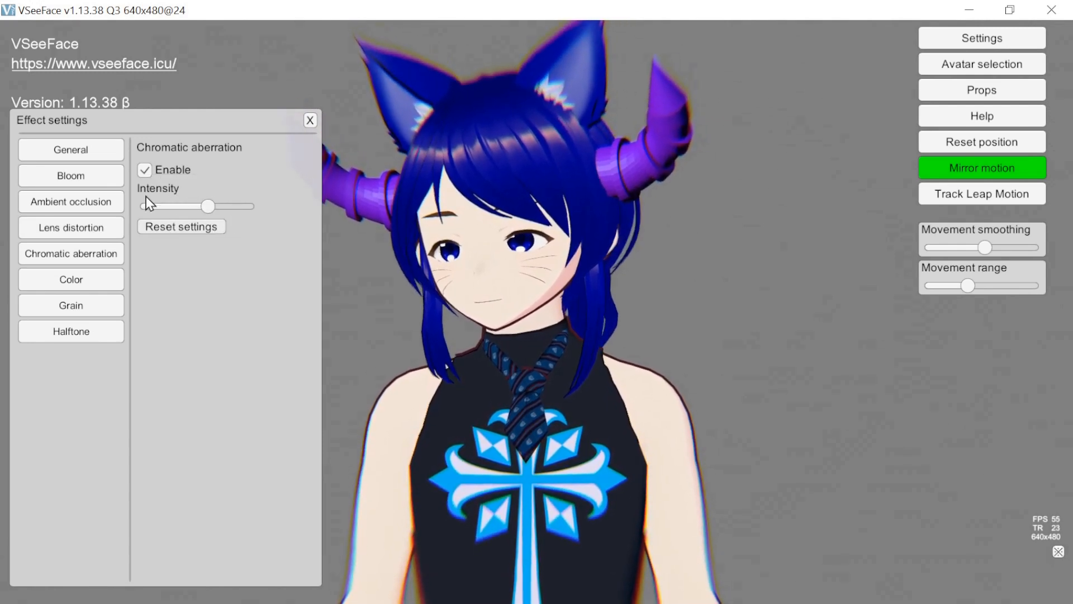
pyautogui.click(145, 170)
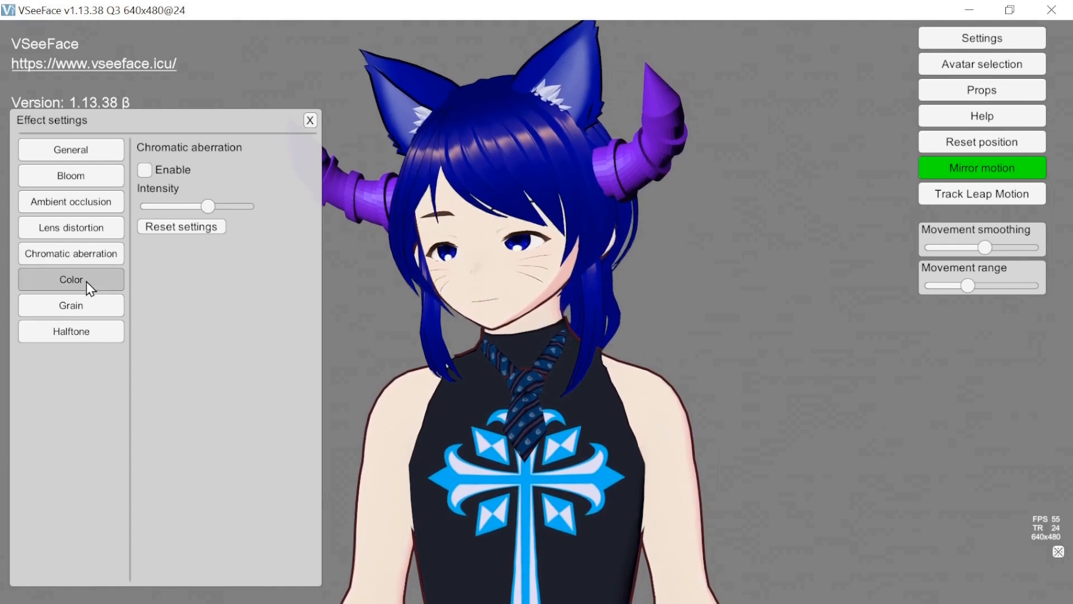
# - Enable the Color effect, try color temperatures such as -66.25 and a tint of about -12.39, and reset its settings
pyautogui.click(86, 280)
pyautogui.click(146, 170)
pyautogui.moveTo(200, 205); pyautogui.dragTo(170, 209)
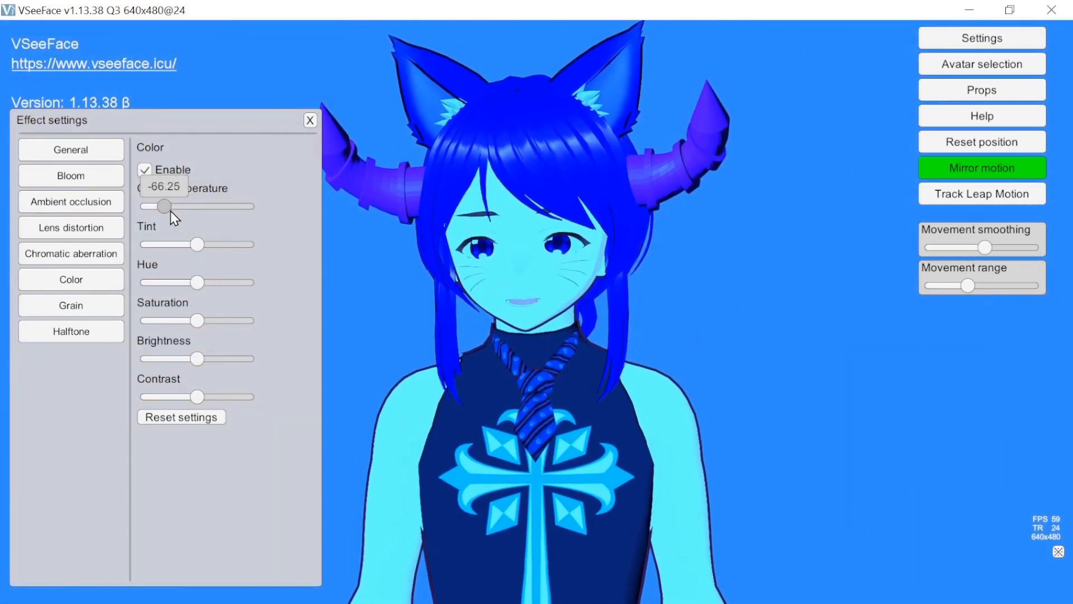
pyautogui.moveTo(171, 210); pyautogui.dragTo(237, 243)
pyautogui.moveTo(216, 207); pyautogui.dragTo(259, 247)
pyautogui.moveTo(250, 207); pyautogui.dragTo(125, 232)
pyautogui.moveTo(249, 242); pyautogui.dragTo(197, 253)
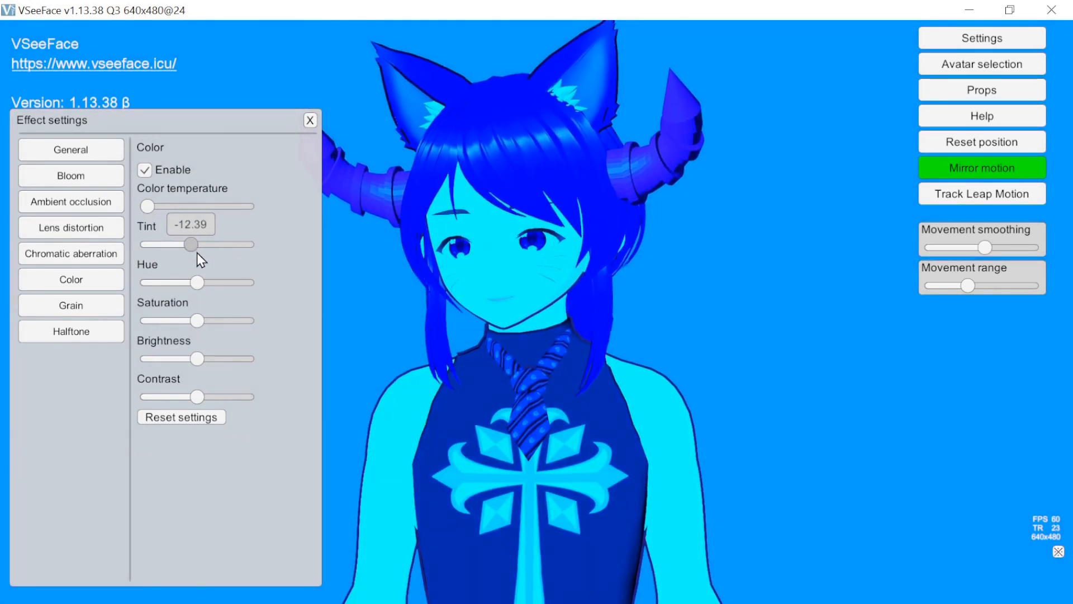
pyautogui.click(180, 418)
# - Try different hue and color temperature values and a saturation of 100.00, and reset the color settings
pyautogui.moveTo(199, 282); pyautogui.dragTo(216, 297)
pyautogui.moveTo(195, 205); pyautogui.dragTo(243, 208)
pyautogui.moveTo(213, 282)
pyautogui.mouseDown()
pyautogui.moveTo(247, 283)
pyautogui.moveTo(164, 287)
pyautogui.moveTo(261, 282)
pyautogui.moveTo(125, 283)
pyautogui.moveTo(334, 287)
pyautogui.moveTo(213, 290)
pyautogui.moveTo(148, 276)
pyautogui.moveTo(272, 272)
pyautogui.moveTo(145, 283)
pyautogui.moveTo(214, 283)
pyautogui.moveTo(159, 286)
pyautogui.moveTo(192, 283)
pyautogui.mouseUp()
pyautogui.moveTo(237, 211); pyautogui.dragTo(190, 211)
pyautogui.moveTo(196, 319); pyautogui.dragTo(275, 316)
pyautogui.click(170, 421)
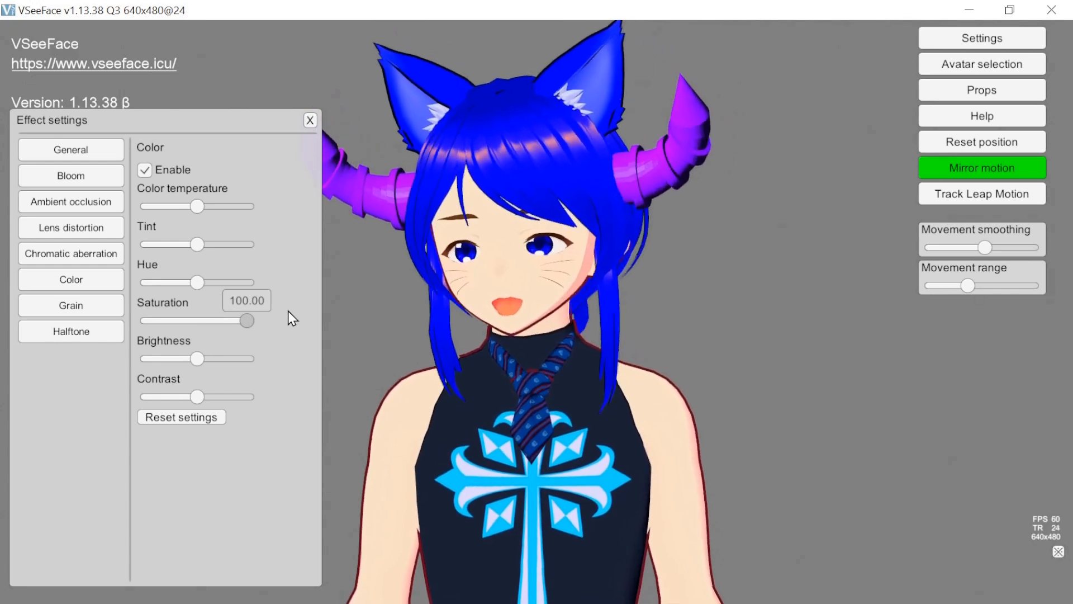
pyautogui.moveTo(212, 316); pyautogui.dragTo(248, 397)
pyautogui.click(186, 418)
# - Try changes to the color brightness and contrast, and disable the Color effect with its settings reset
pyautogui.moveTo(205, 359)
pyautogui.mouseDown()
pyautogui.moveTo(232, 363)
pyautogui.moveTo(200, 365)
pyautogui.mouseUp()
pyautogui.moveTo(243, 396); pyautogui.dragTo(197, 399)
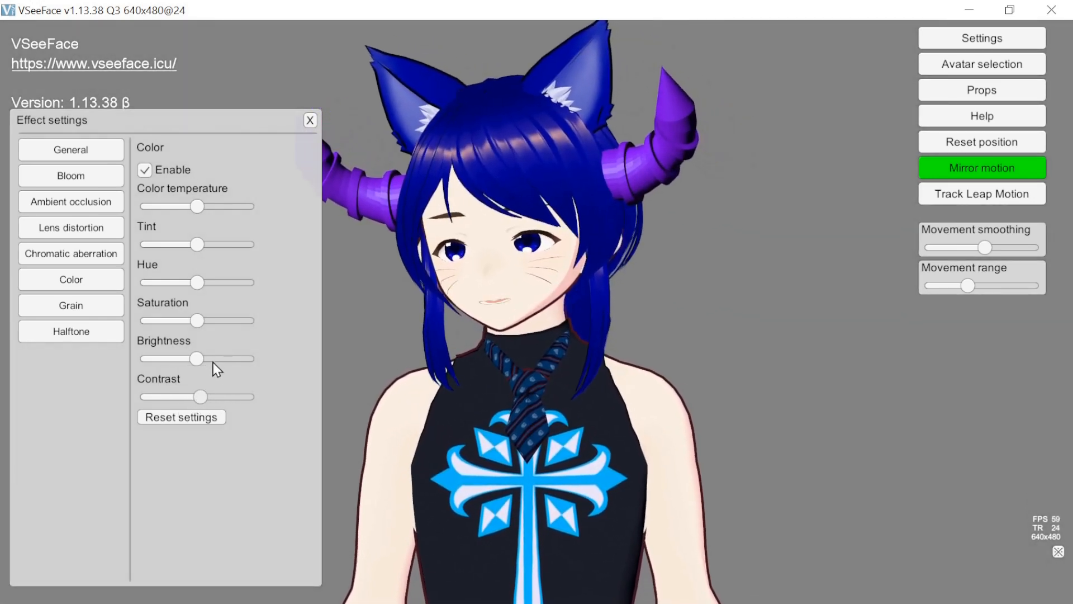
pyautogui.moveTo(199, 400)
pyautogui.mouseDown()
pyautogui.moveTo(246, 399)
pyautogui.moveTo(133, 410)
pyautogui.moveTo(195, 401)
pyautogui.mouseUp()
pyautogui.moveTo(198, 359)
pyautogui.mouseDown()
pyautogui.moveTo(237, 356)
pyautogui.moveTo(201, 360)
pyautogui.mouseUp()
pyautogui.click(188, 420)
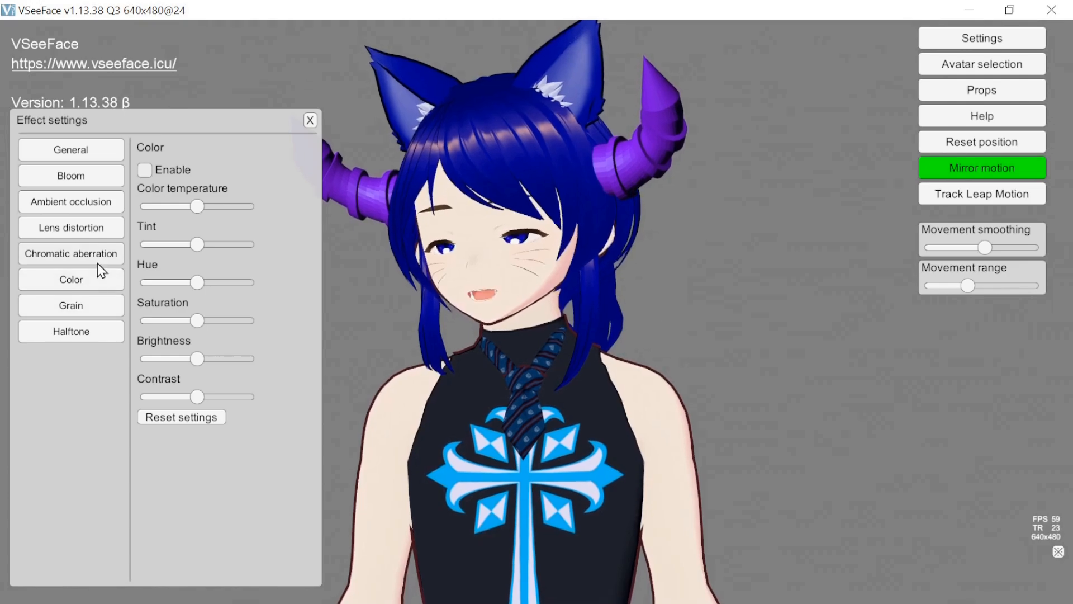
# - Enable the Grain effect with its intensity and size at maximum
pyautogui.click(94, 304)
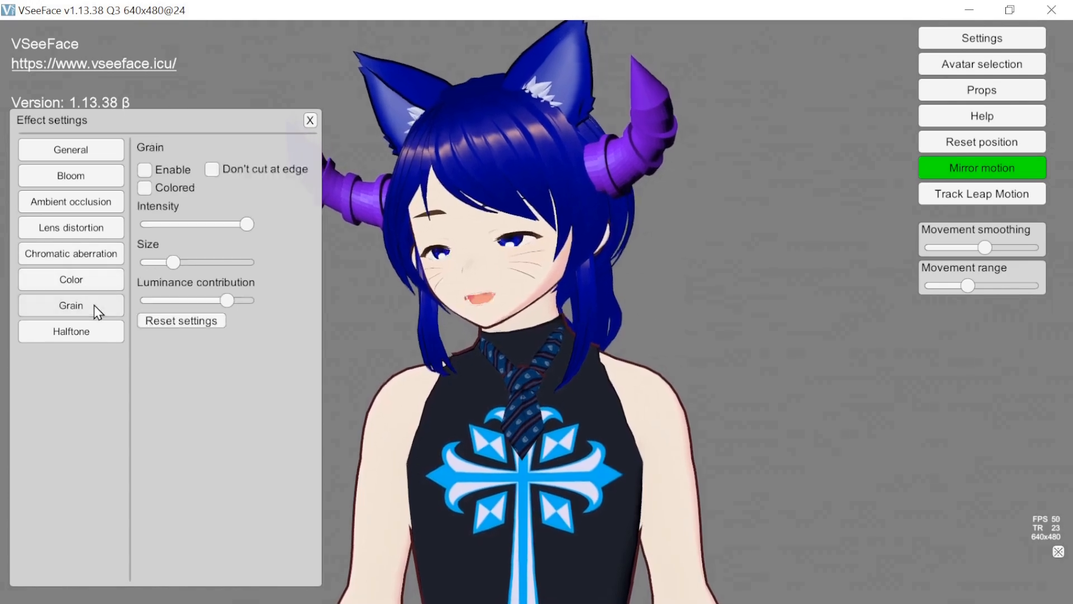
pyautogui.click(145, 170)
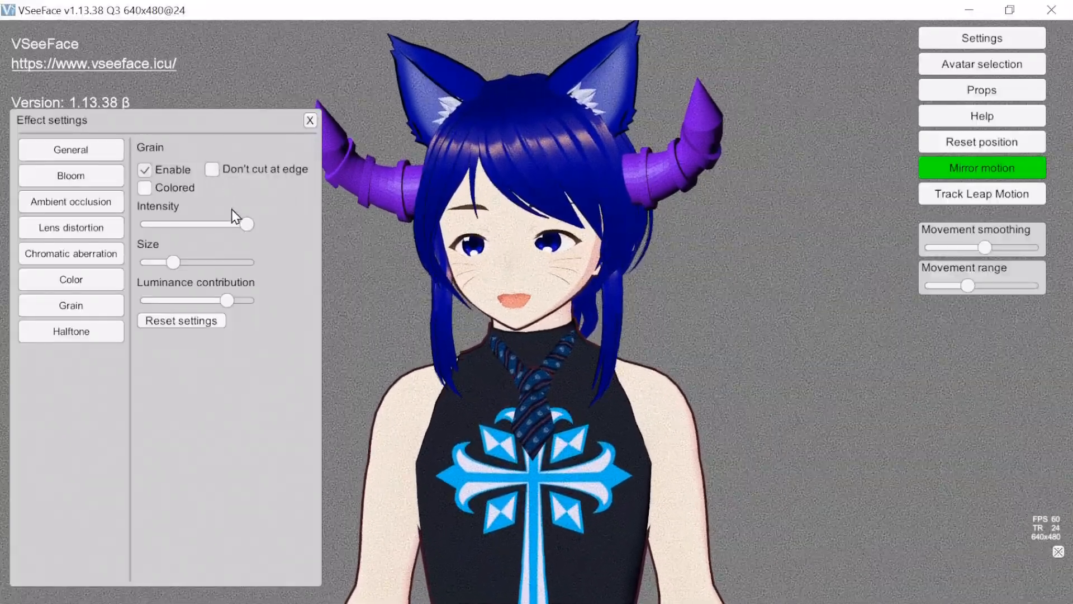
pyautogui.moveTo(245, 224); pyautogui.dragTo(274, 230)
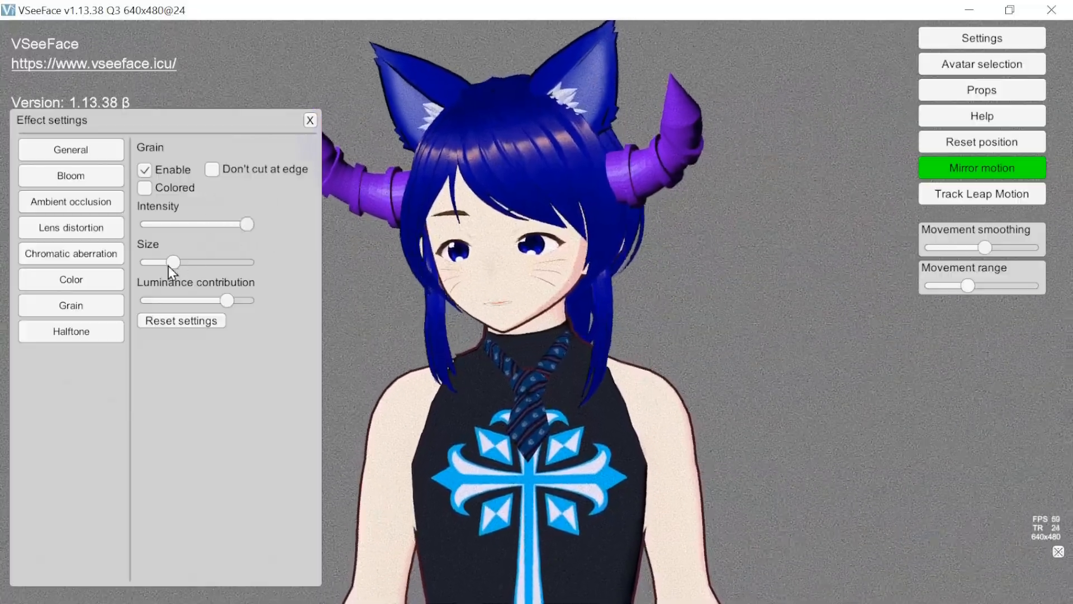
pyautogui.moveTo(174, 267); pyautogui.dragTo(263, 260)
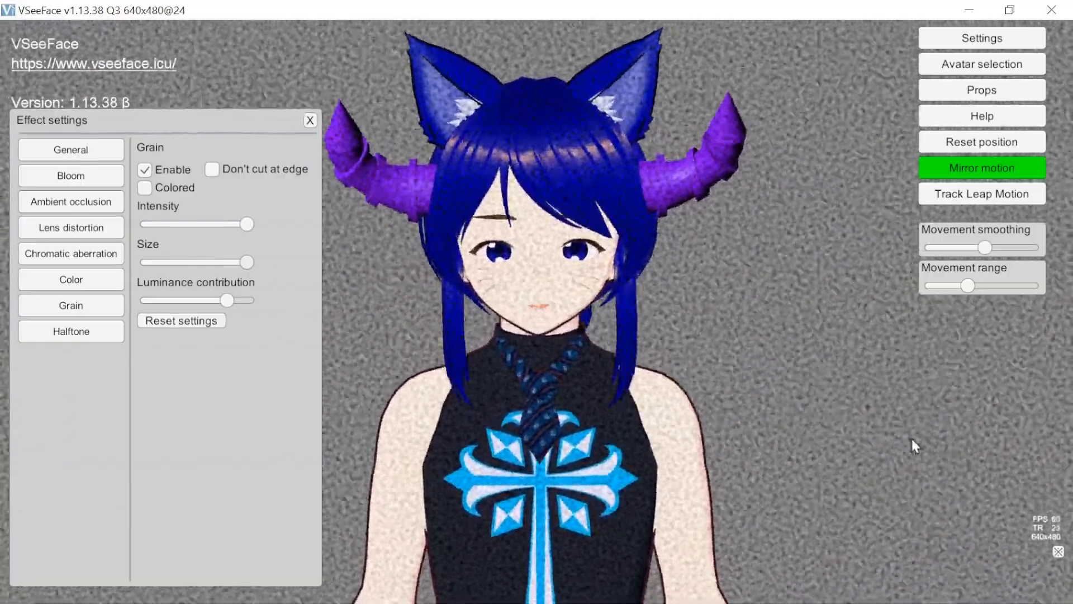
# - Hide the interface to view the grain on the avatar against the transparent background, and show it again
pyautogui.click(1057, 551)
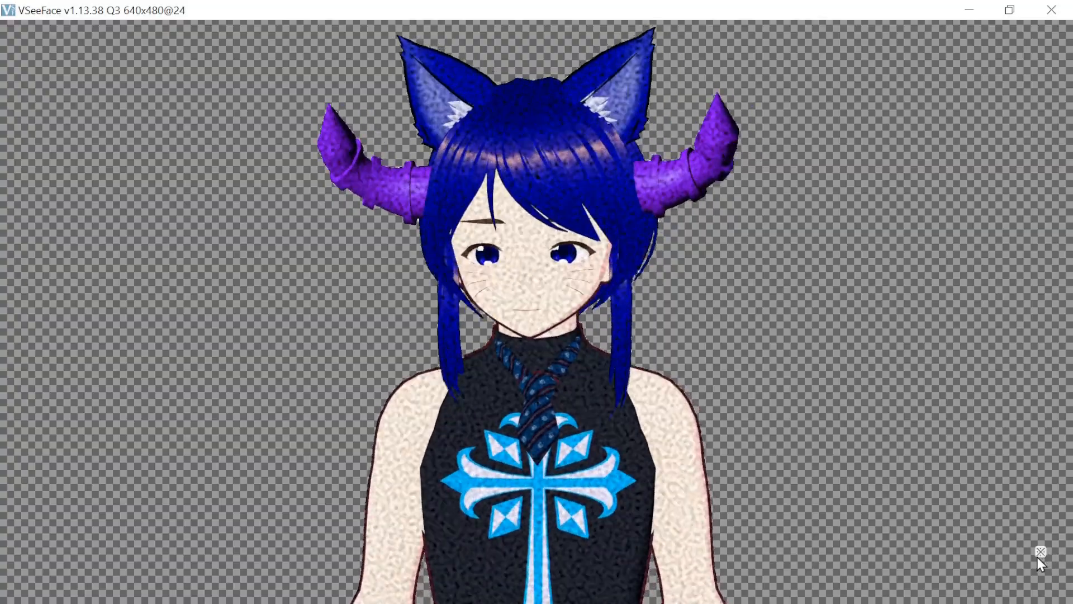
pyautogui.click(1041, 552)
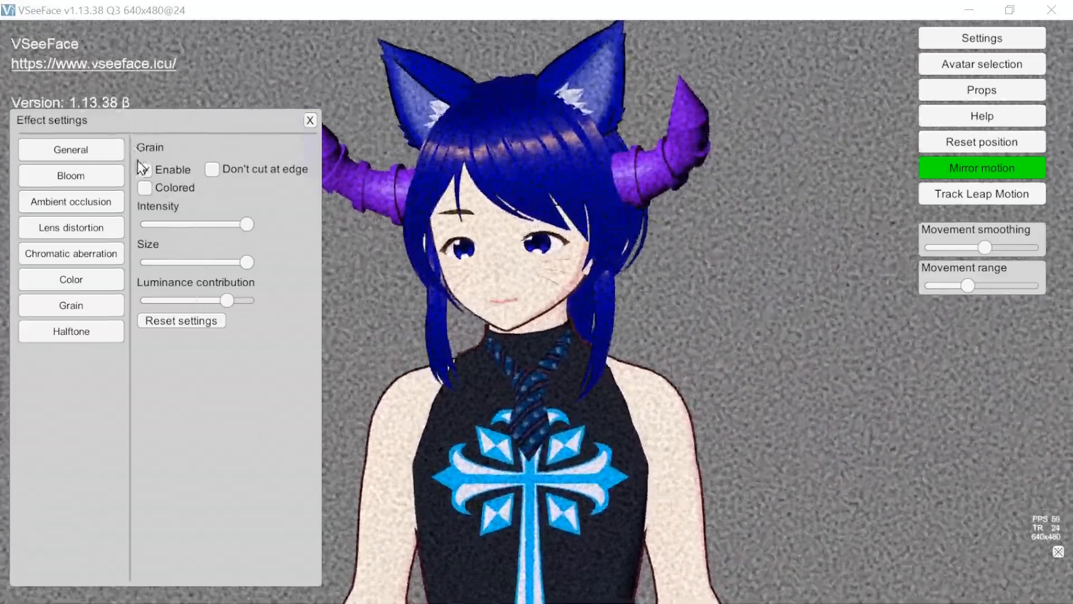
# - Try various grain intensity, size and luminance contribution values, and reset the grain settings
pyautogui.moveTo(246, 224); pyautogui.dragTo(195, 233)
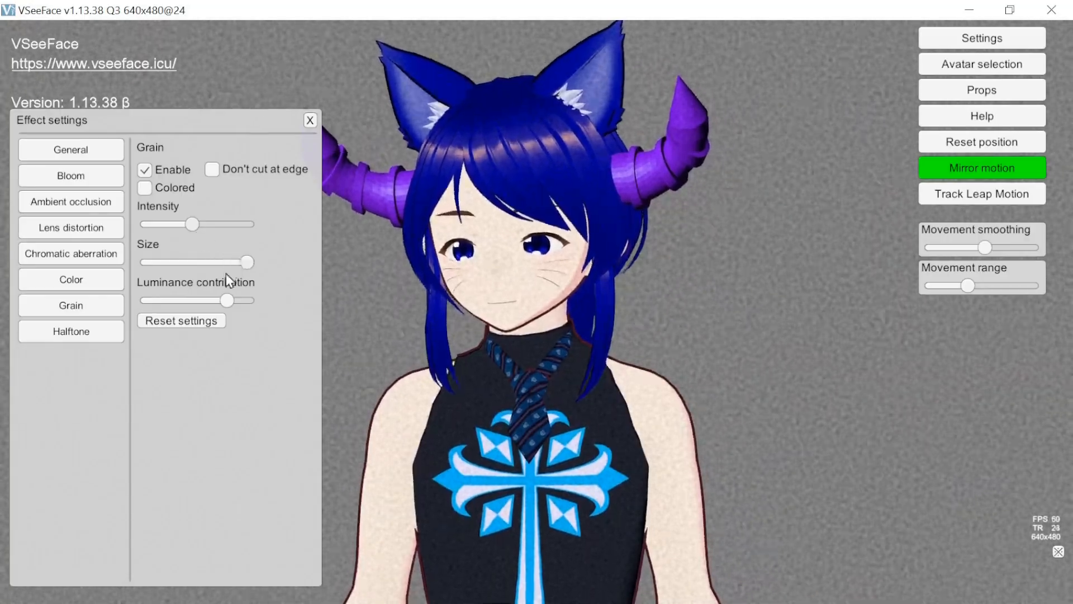
pyautogui.moveTo(228, 300); pyautogui.dragTo(181, 302)
pyautogui.moveTo(191, 224); pyautogui.dragTo(269, 230)
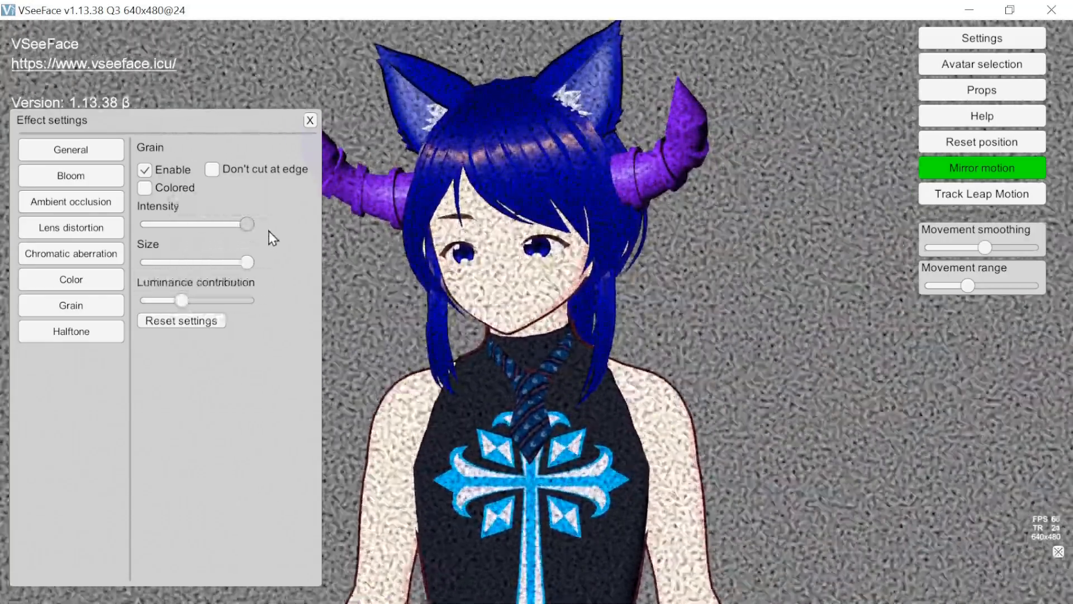
pyautogui.moveTo(182, 300); pyautogui.dragTo(215, 311)
pyautogui.moveTo(248, 226); pyautogui.dragTo(177, 238)
pyautogui.moveTo(248, 263); pyautogui.dragTo(211, 263)
pyautogui.click(185, 320)
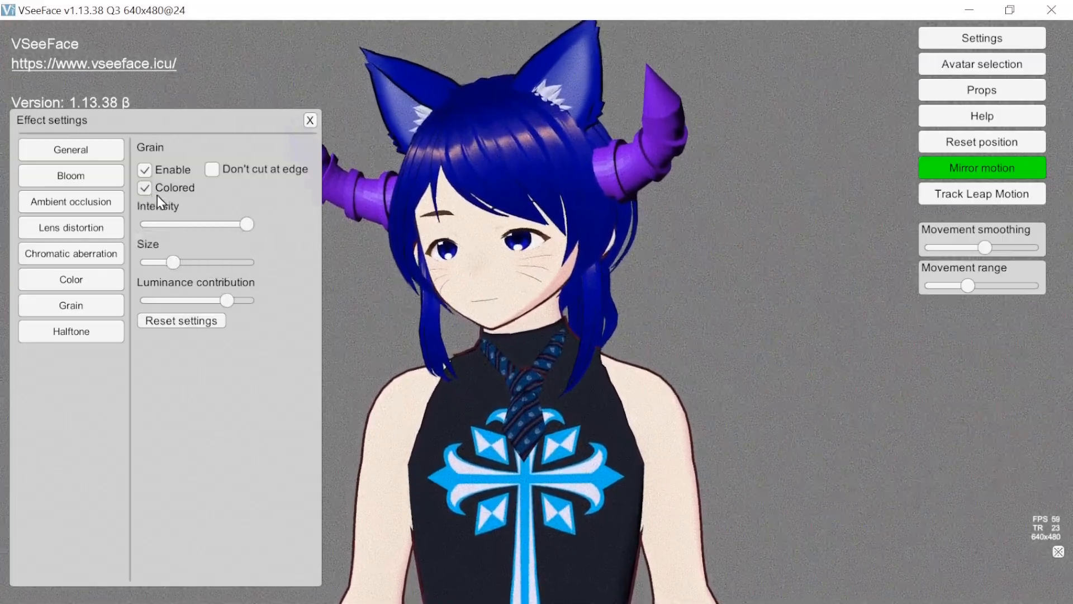
# - Try colored grain with reduced intensity and a larger size, and disable the Grain effect with its settings reset
pyautogui.moveTo(244, 221); pyautogui.dragTo(216, 262)
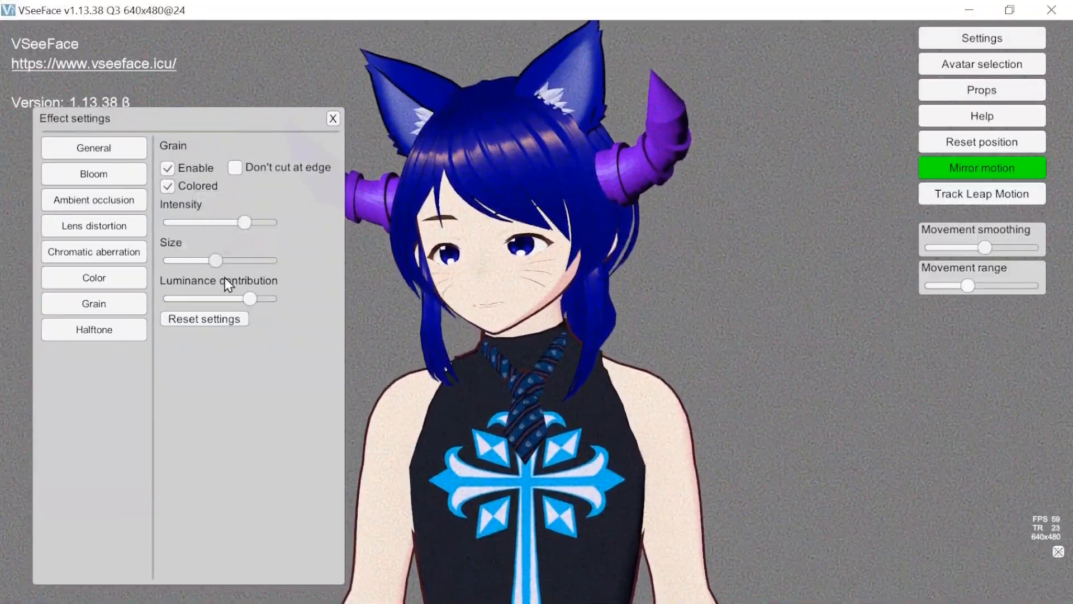
pyautogui.click(168, 186)
pyautogui.click(168, 169)
pyautogui.click(197, 315)
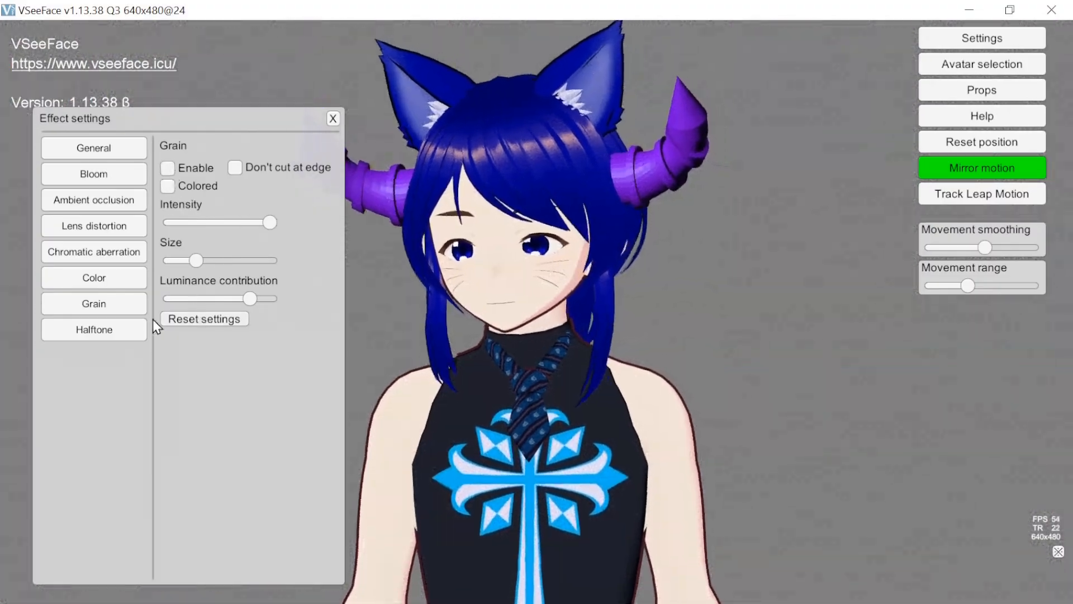
# - Enable the Halftone effect and vary its levels, trying black levels up to about 0.98 and a white level down to 0.00
pyautogui.click(111, 337)
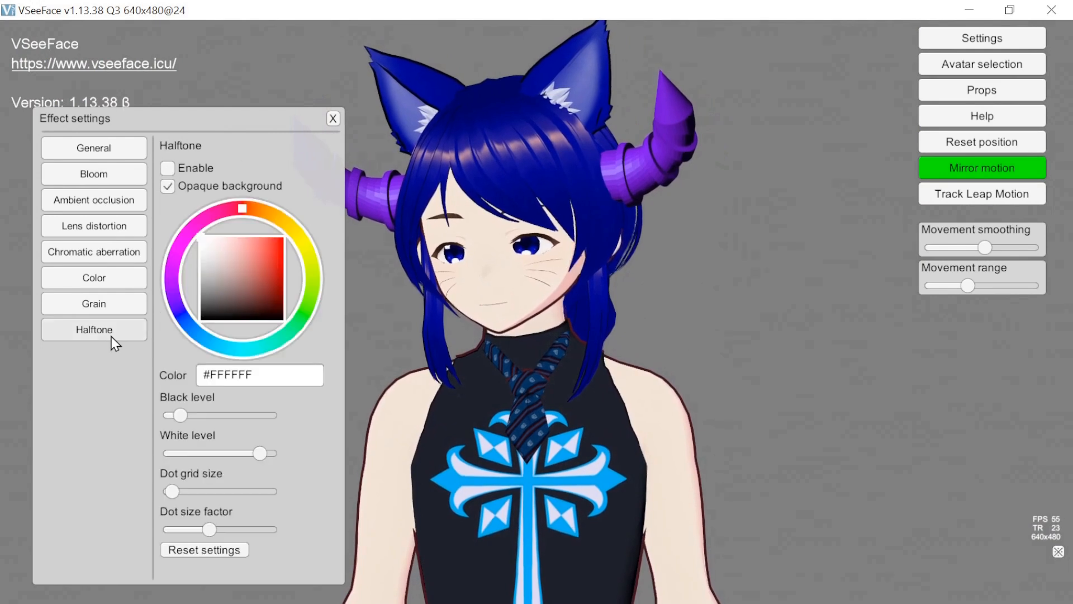
pyautogui.click(168, 168)
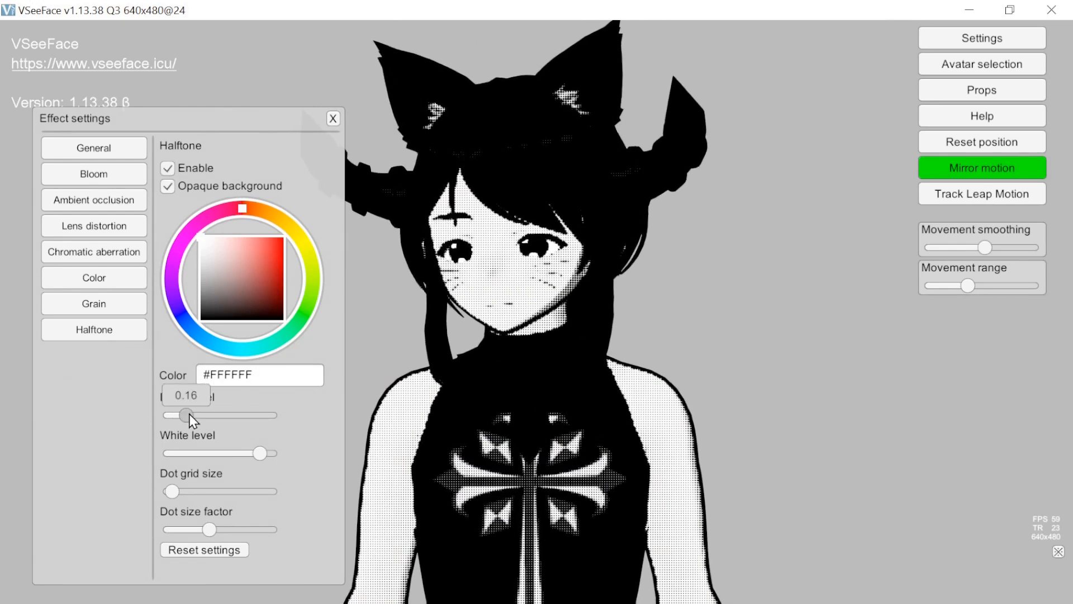
pyautogui.moveTo(238, 421); pyautogui.dragTo(270, 422)
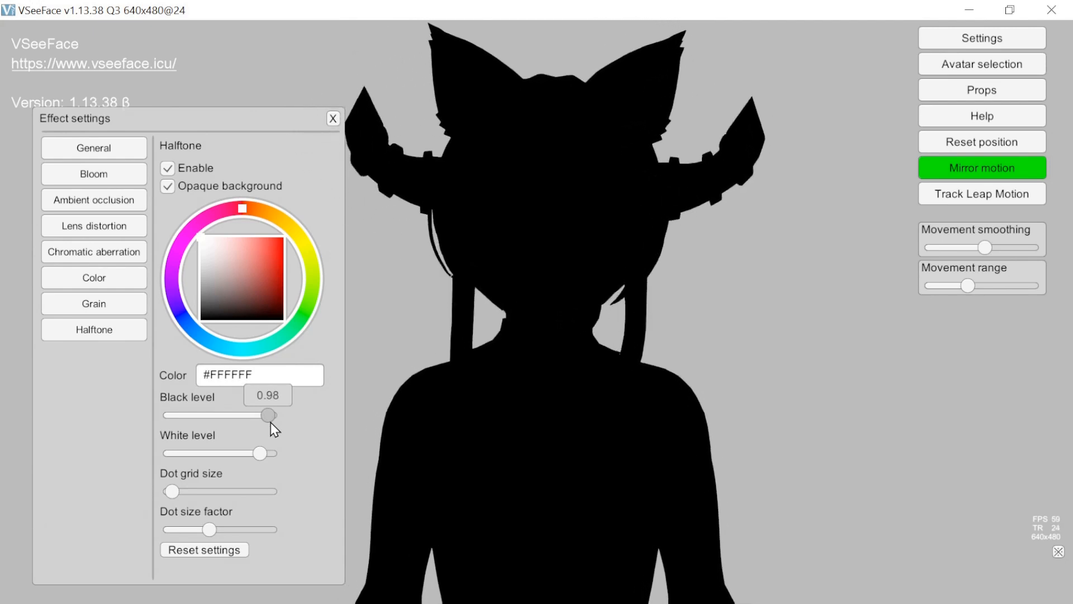
pyautogui.moveTo(273, 421)
pyautogui.mouseDown()
pyautogui.moveTo(137, 424)
pyautogui.moveTo(203, 425)
pyautogui.mouseUp()
pyautogui.moveTo(258, 451); pyautogui.dragTo(168, 469)
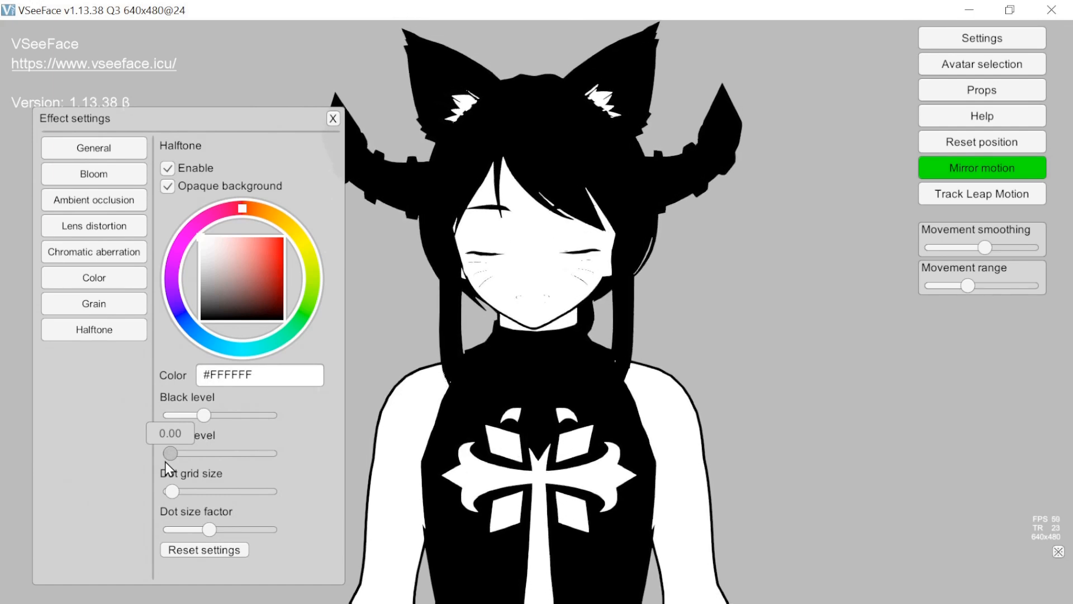
pyautogui.moveTo(166, 461); pyautogui.dragTo(163, 456)
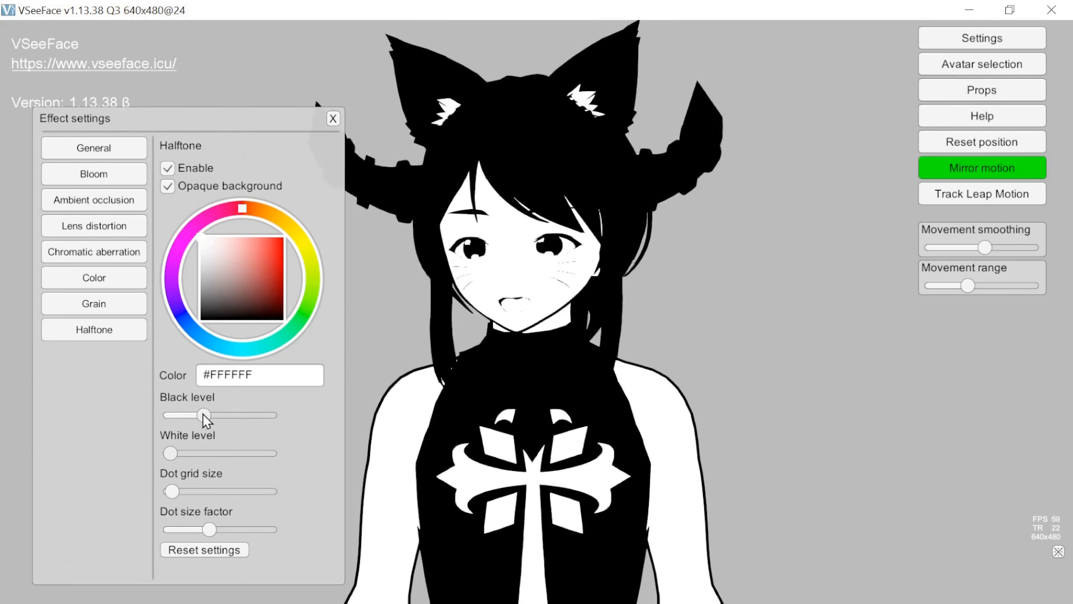
pyautogui.moveTo(163, 452); pyautogui.dragTo(226, 456)
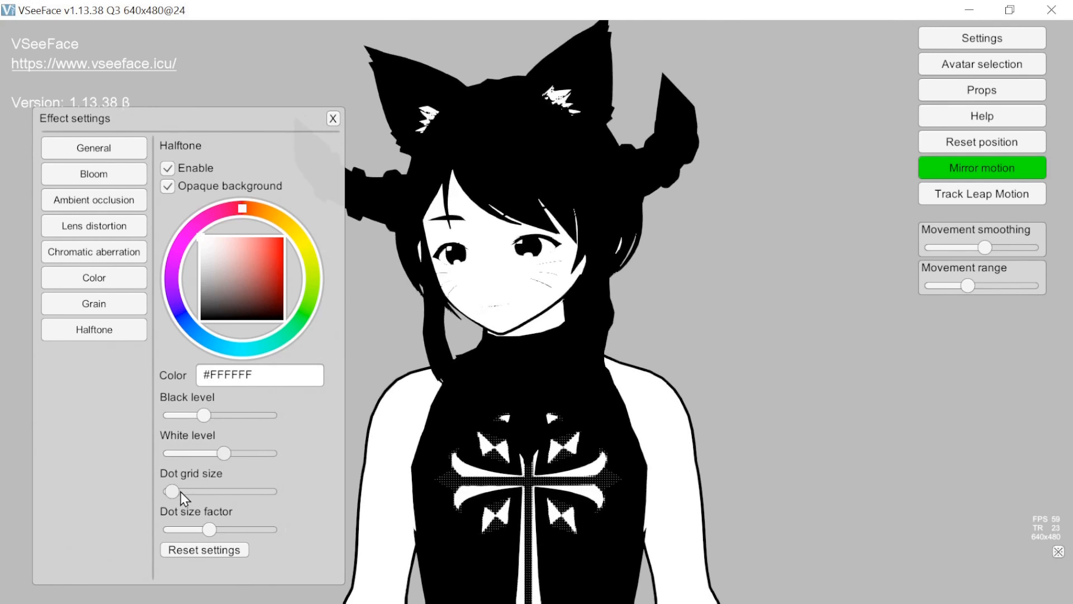
# - Try large and small halftone dot grid sizes and a dot size factor of 4.00, and reset the halftone settings
pyautogui.moveTo(209, 494); pyautogui.dragTo(277, 491)
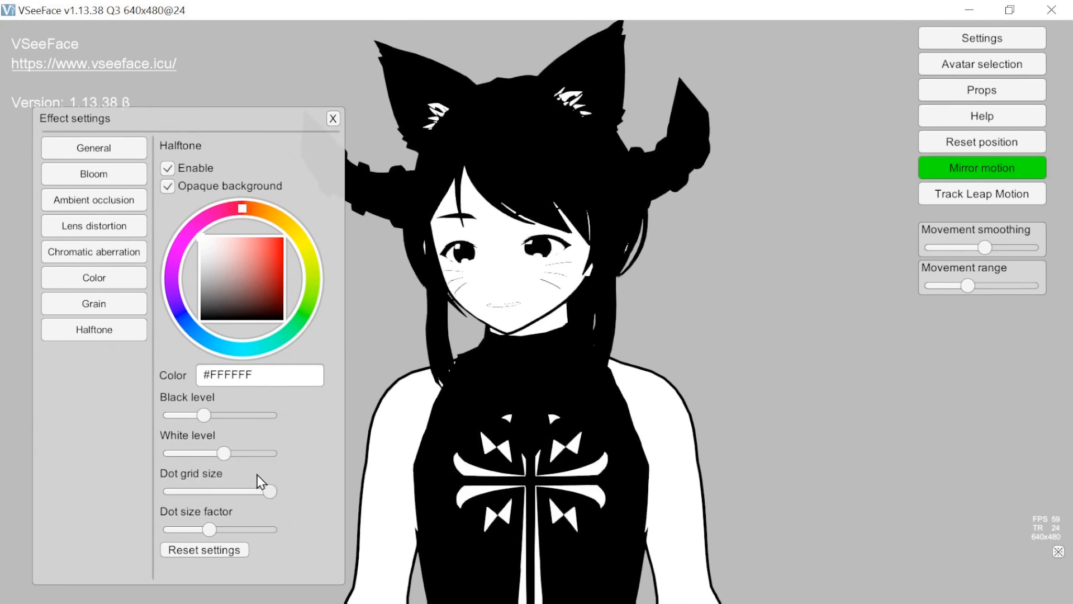
pyautogui.moveTo(252, 453)
pyautogui.mouseDown()
pyautogui.moveTo(249, 488)
pyautogui.moveTo(226, 486)
pyautogui.moveTo(253, 454)
pyautogui.mouseUp()
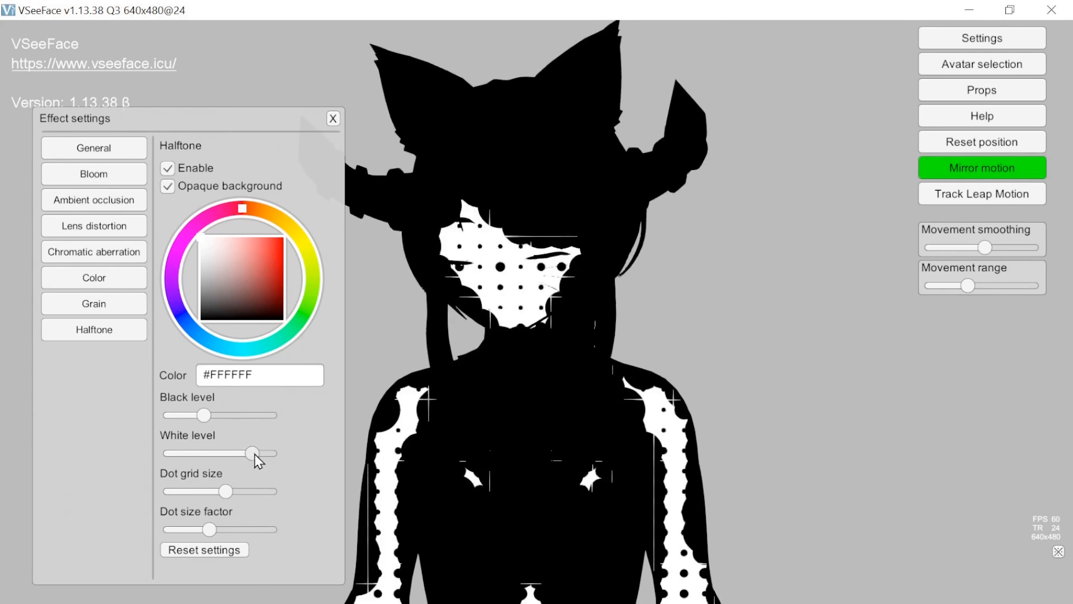
pyautogui.moveTo(224, 491); pyautogui.dragTo(153, 495)
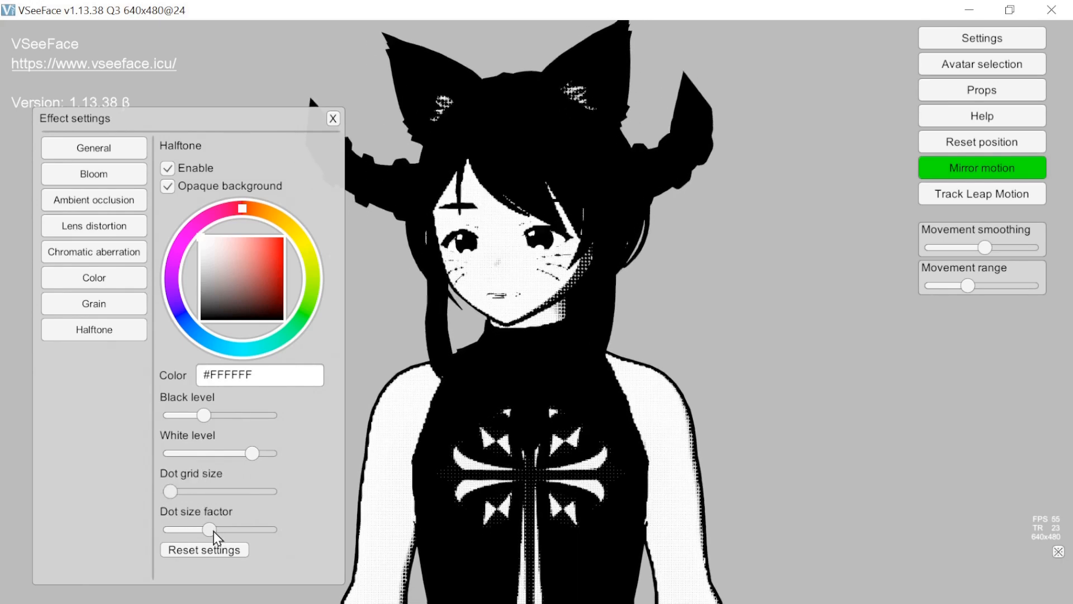
pyautogui.moveTo(208, 530); pyautogui.dragTo(253, 533)
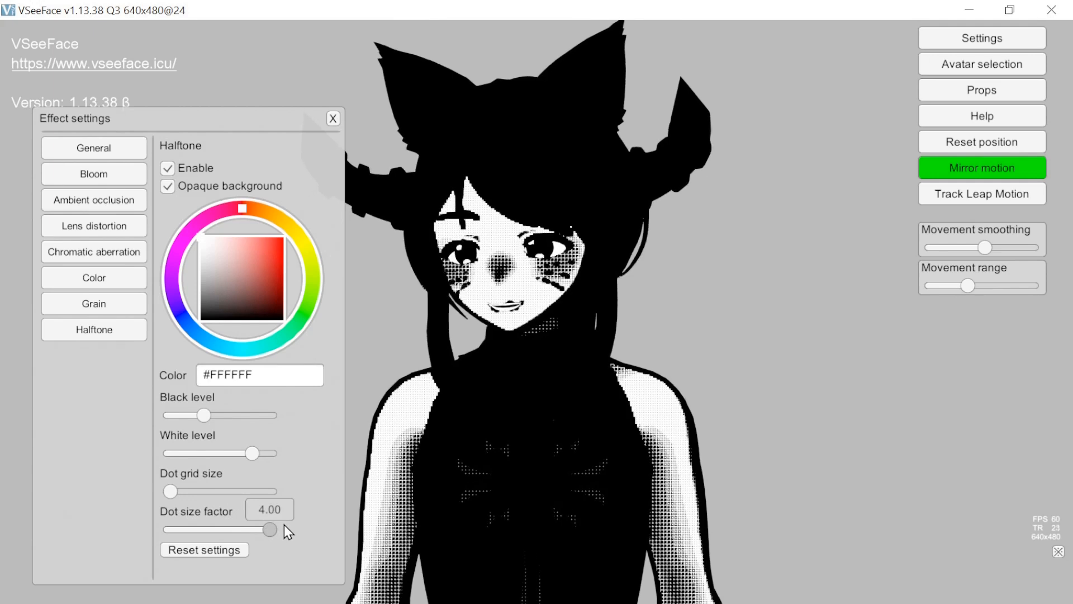
pyautogui.moveTo(284, 525)
pyautogui.mouseDown()
pyautogui.moveTo(167, 530)
pyautogui.moveTo(226, 529)
pyautogui.mouseUp()
pyautogui.click(213, 551)
# - Turn off the halftone's opaque background and try the colors #D62D2D, #751111, #114775 and #5B92C2
pyautogui.moveTo(246, 272); pyautogui.dragTo(266, 250)
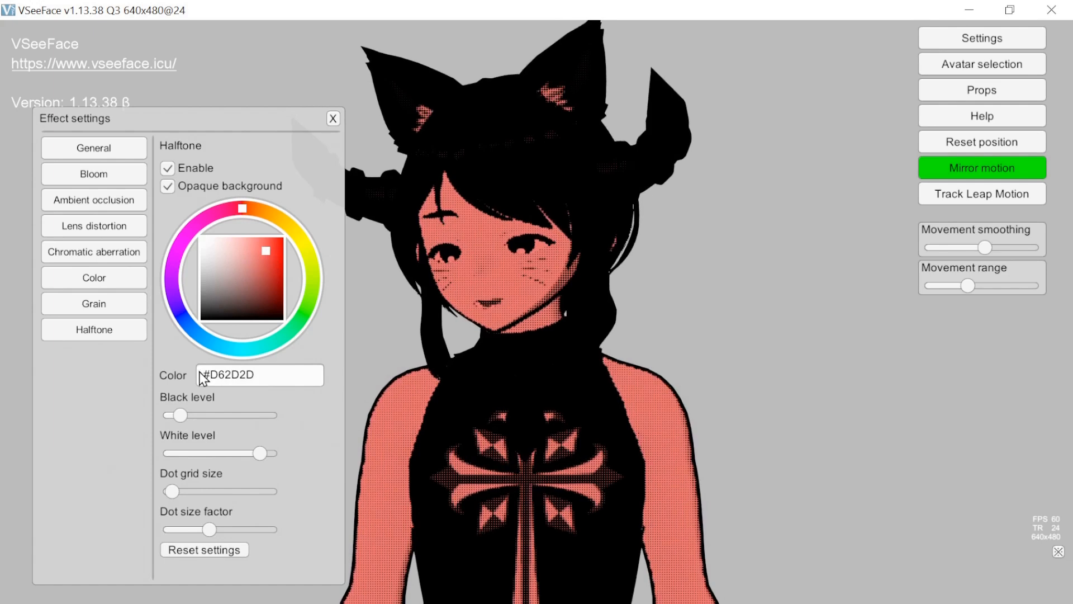
pyautogui.click(167, 188)
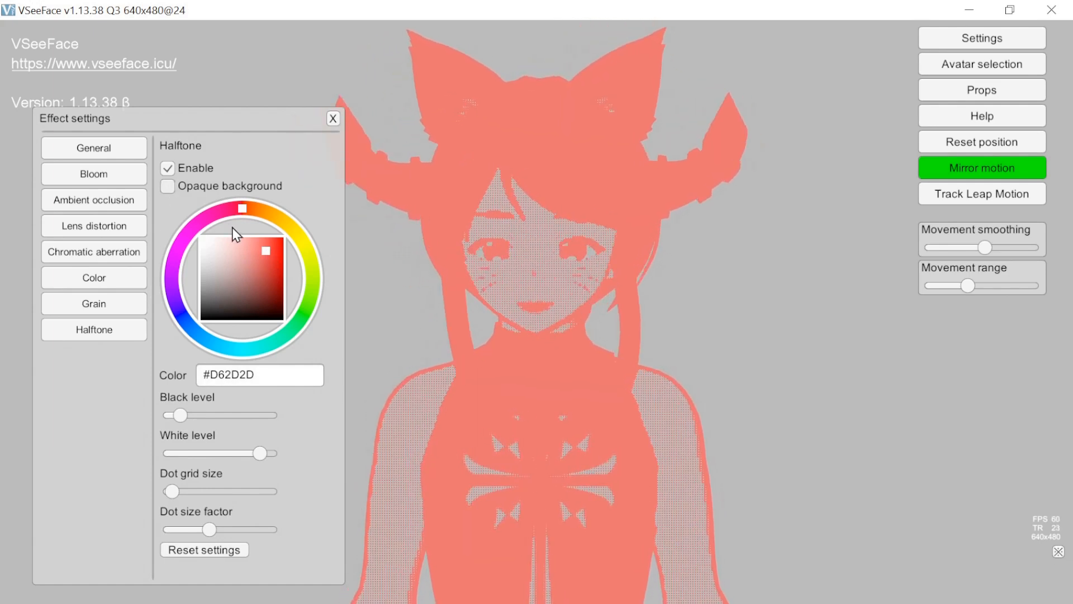
pyautogui.moveTo(259, 245)
pyautogui.mouseDown()
pyautogui.moveTo(214, 317)
pyautogui.moveTo(284, 307)
pyautogui.moveTo(271, 284)
pyautogui.mouseUp()
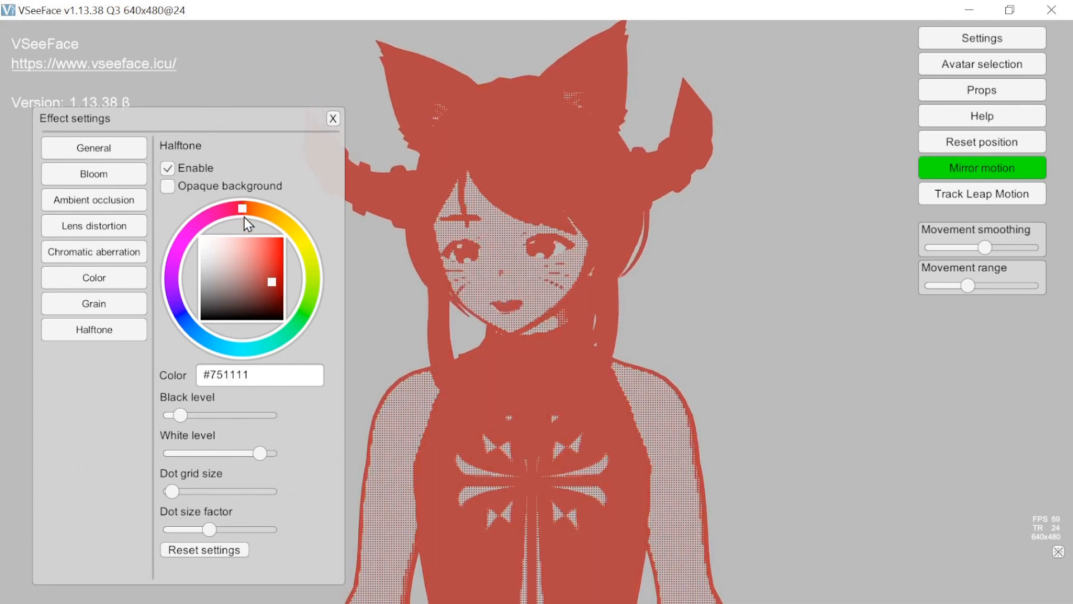
pyautogui.moveTo(246, 199)
pyautogui.mouseDown()
pyautogui.moveTo(292, 238)
pyautogui.moveTo(300, 319)
pyautogui.moveTo(287, 340)
pyautogui.moveTo(238, 358)
pyautogui.moveTo(206, 351)
pyautogui.mouseUp()
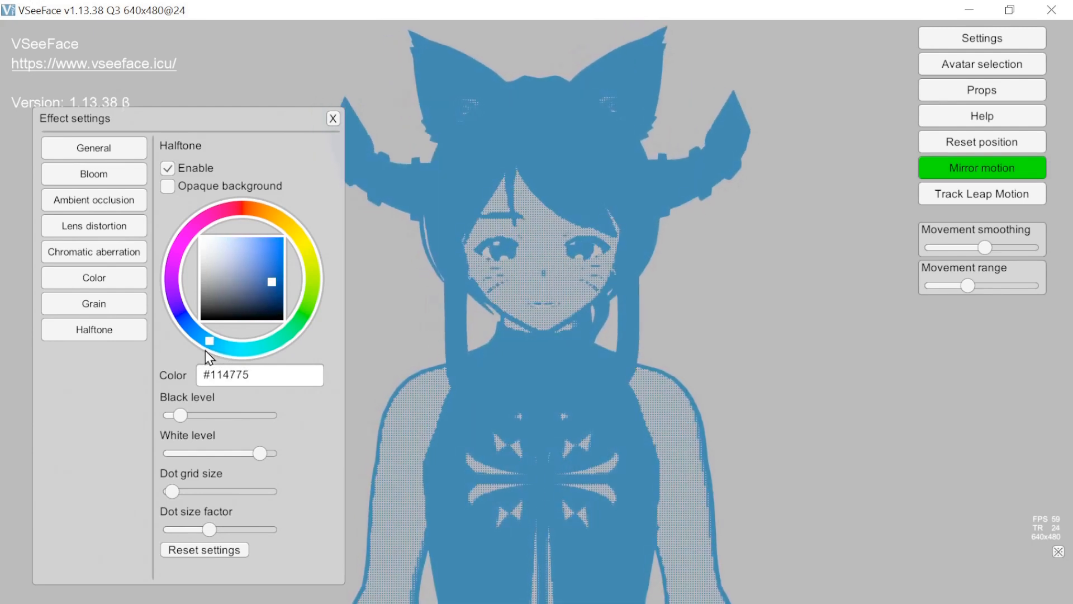
pyautogui.moveTo(259, 287)
pyautogui.mouseDown()
pyautogui.moveTo(220, 275)
pyautogui.moveTo(246, 258)
pyautogui.mouseUp()
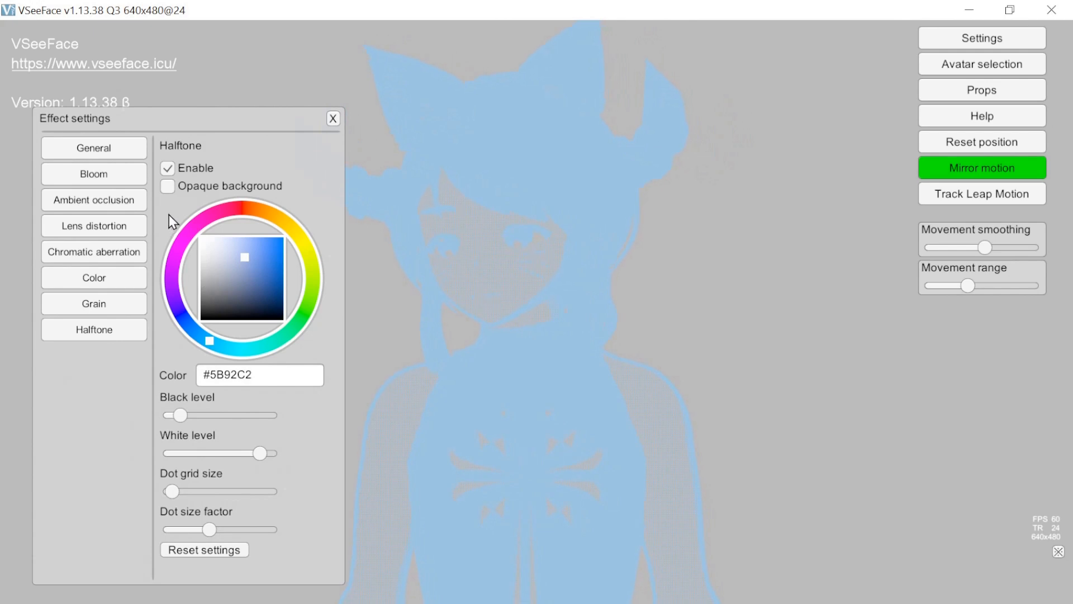
# - Disable the Halftone effect and reset its settings
pyautogui.click(167, 168)
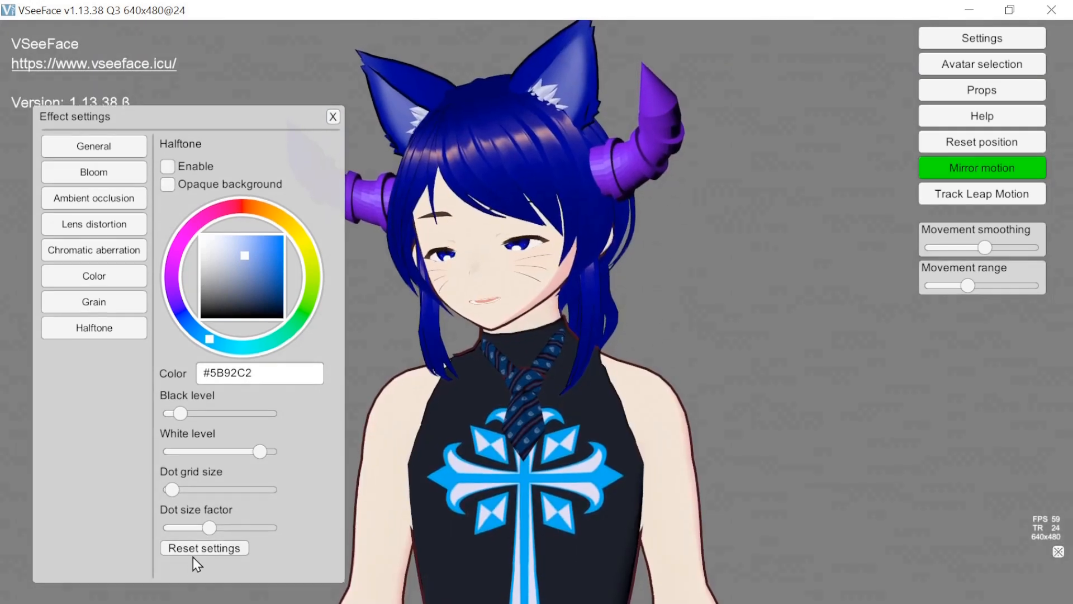
pyautogui.click(196, 547)
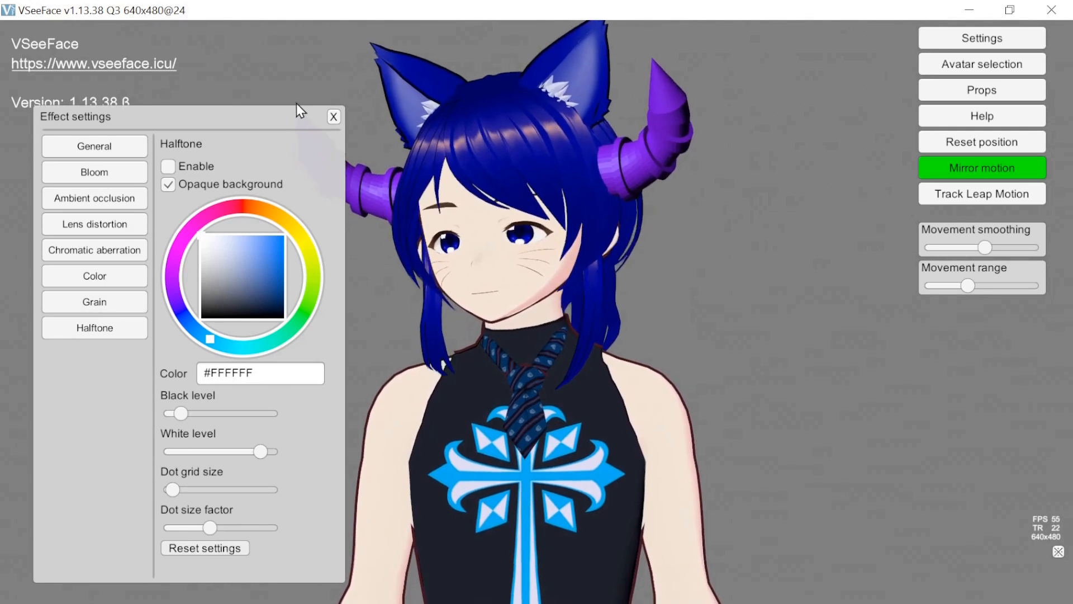
# - Close the effect settings, open the light settings and try the light colors #BC2D2D and #BC942D on the avatar
pyautogui.click(334, 116)
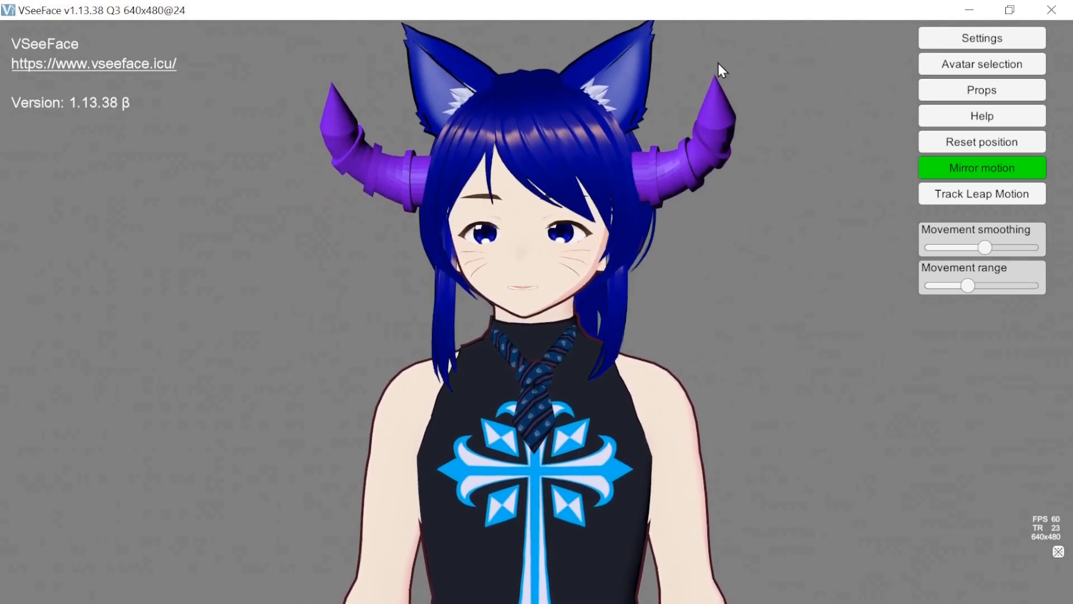
pyautogui.click(962, 42)
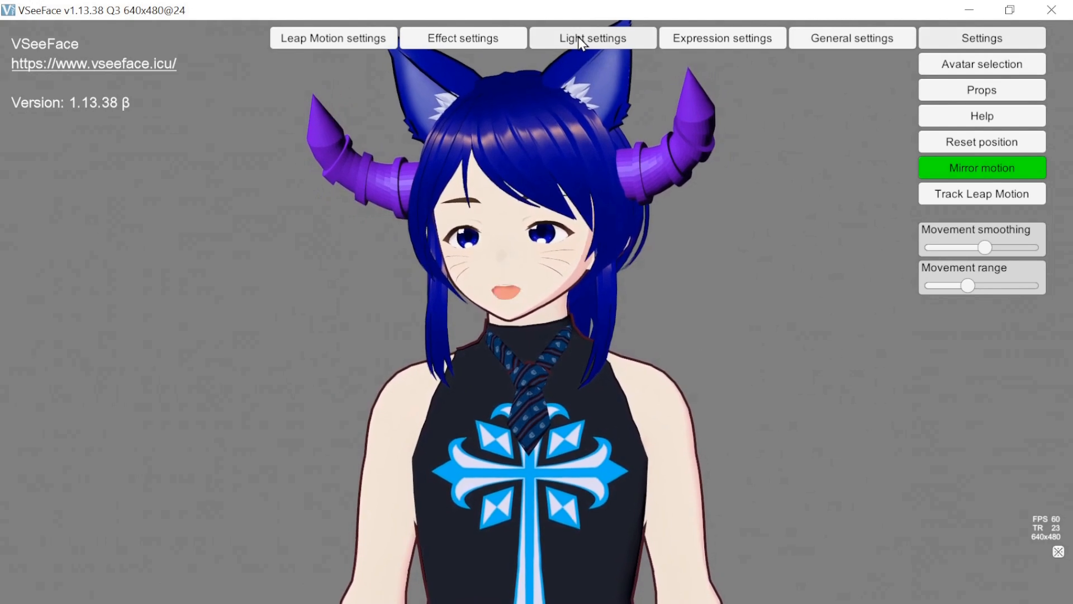
pyautogui.click(576, 37)
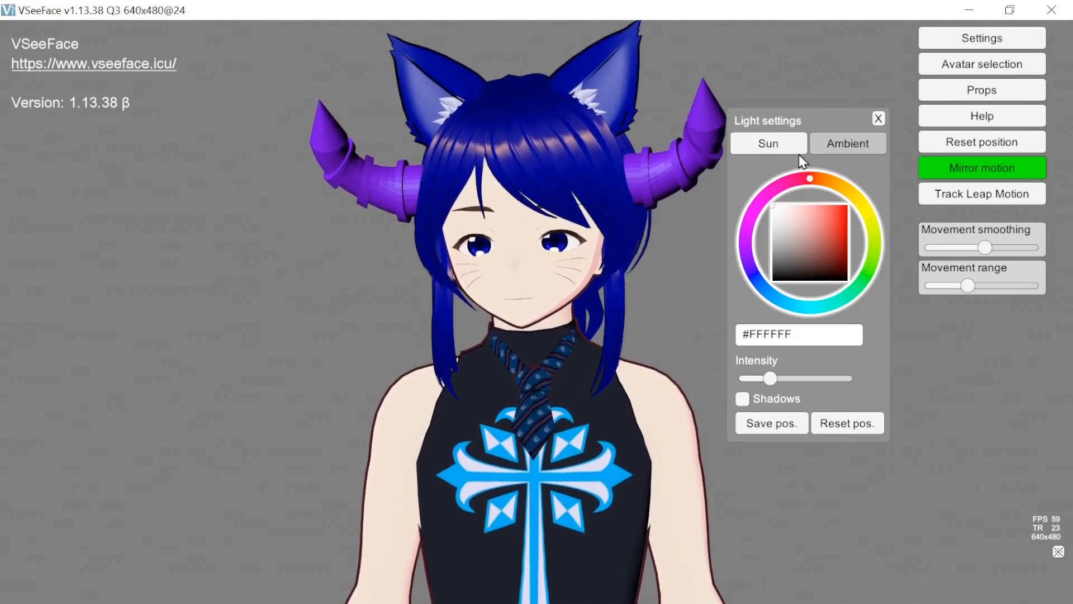
pyautogui.click(844, 145)
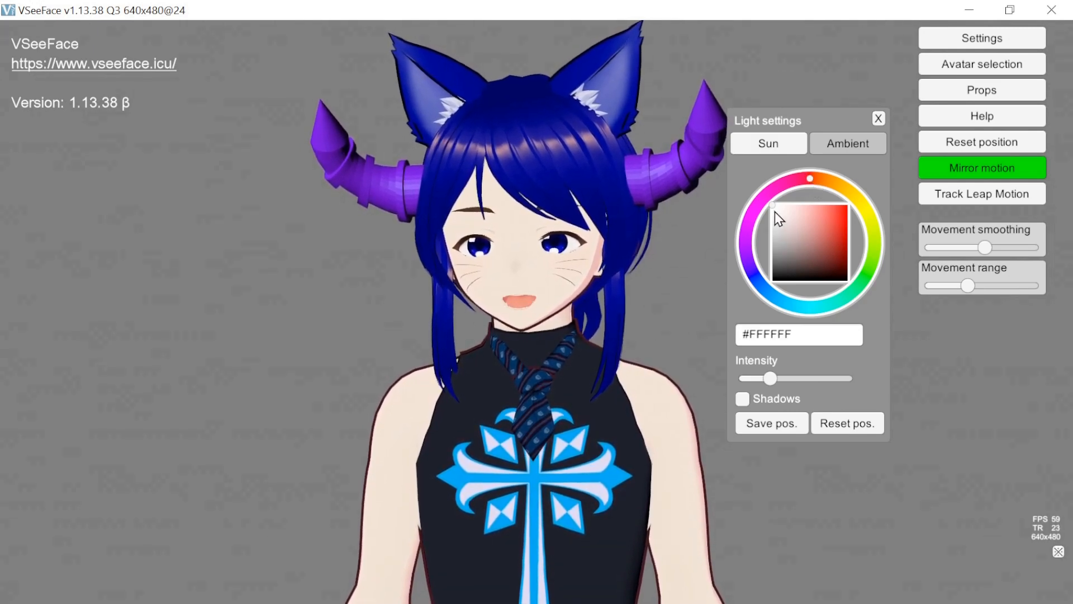
pyautogui.click(831, 223)
pyautogui.moveTo(831, 223); pyautogui.dragTo(830, 225)
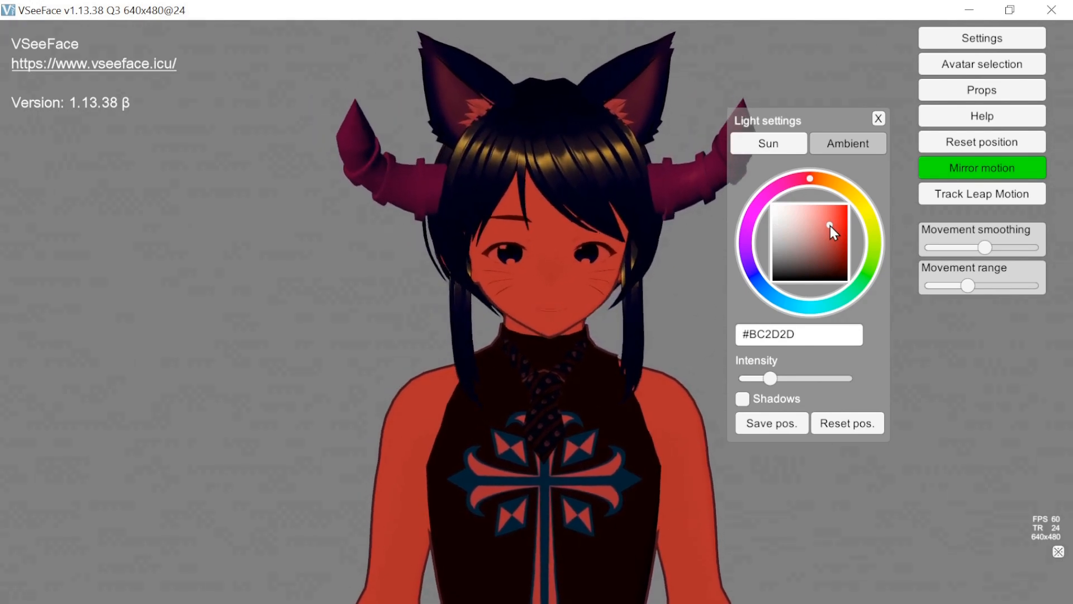
pyautogui.moveTo(809, 183)
pyautogui.mouseDown()
pyautogui.moveTo(731, 196)
pyautogui.moveTo(719, 227)
pyautogui.moveTo(734, 199)
pyautogui.moveTo(728, 255)
pyautogui.mouseUp()
pyautogui.moveTo(729, 259); pyautogui.dragTo(908, 139)
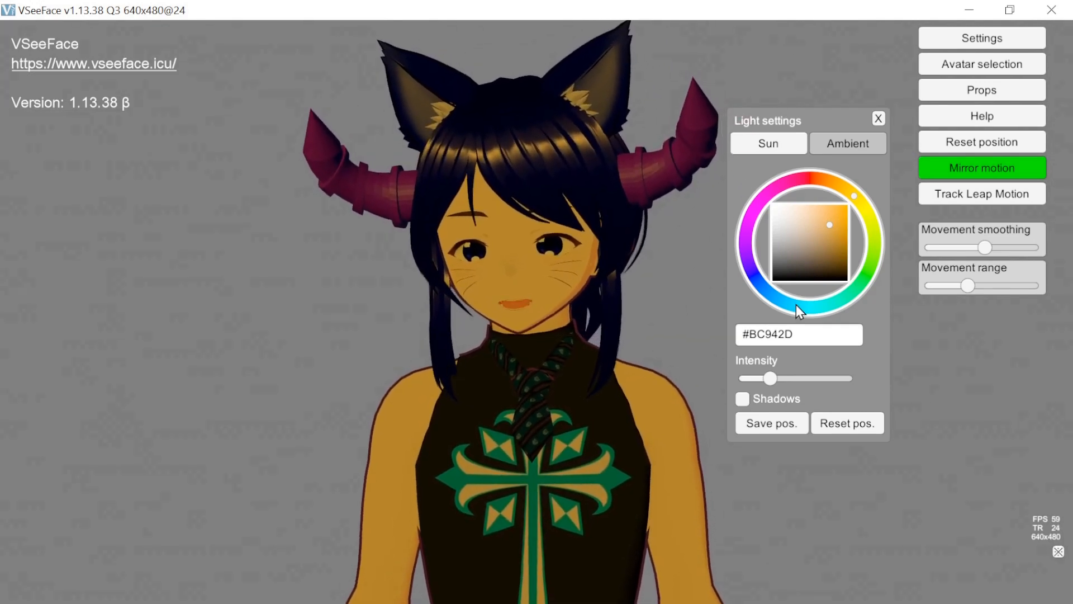
# - Try the light's shadows on and off, return the light color to white #FFFFFF, and close the light settings
pyautogui.click(742, 398)
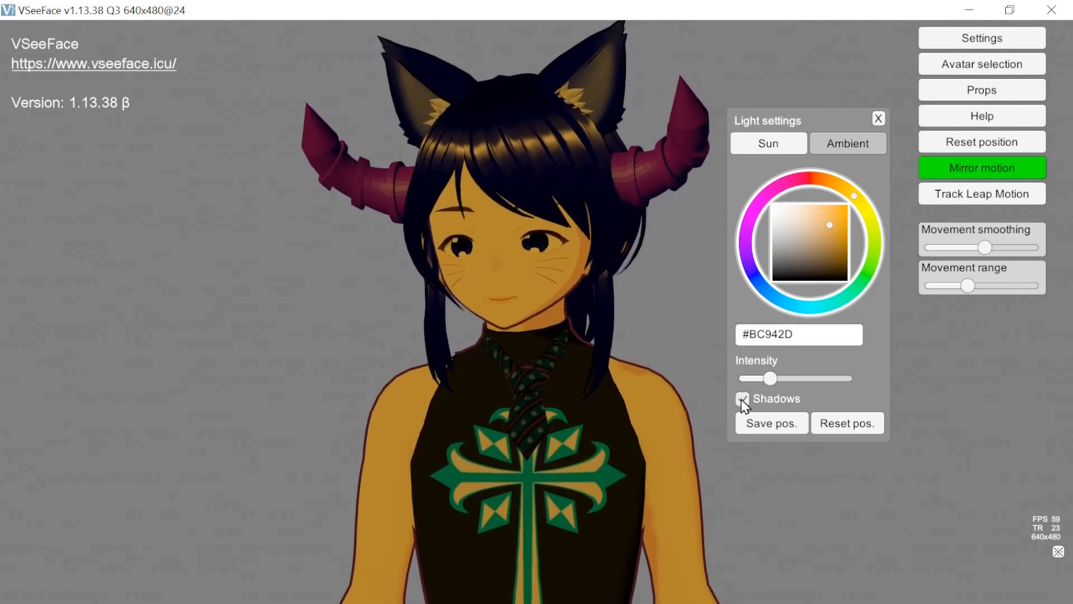
pyautogui.moveTo(833, 231); pyautogui.dragTo(739, 196)
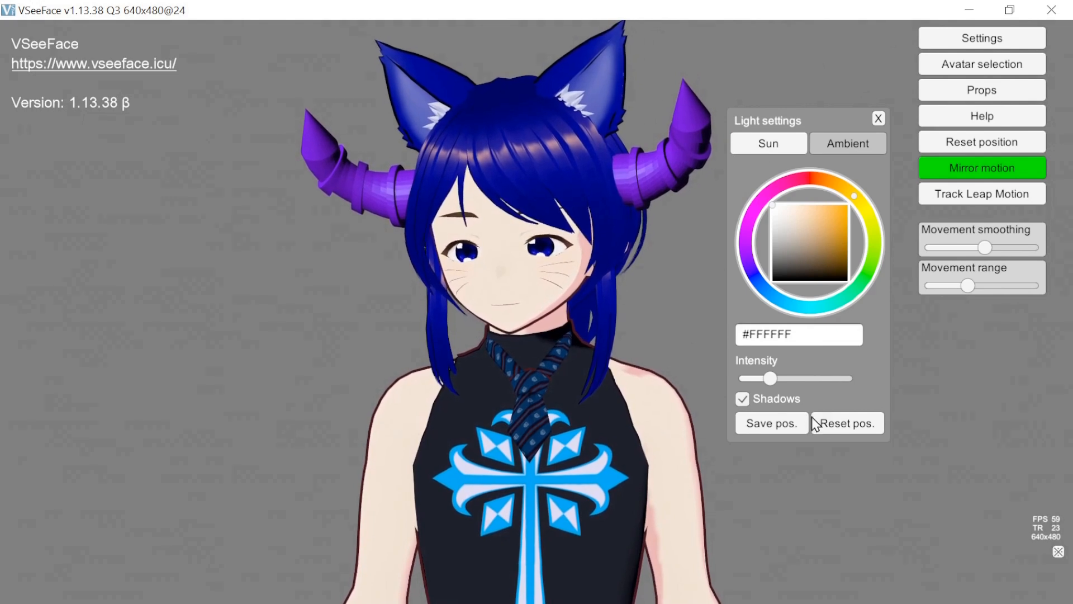
pyautogui.click(743, 399)
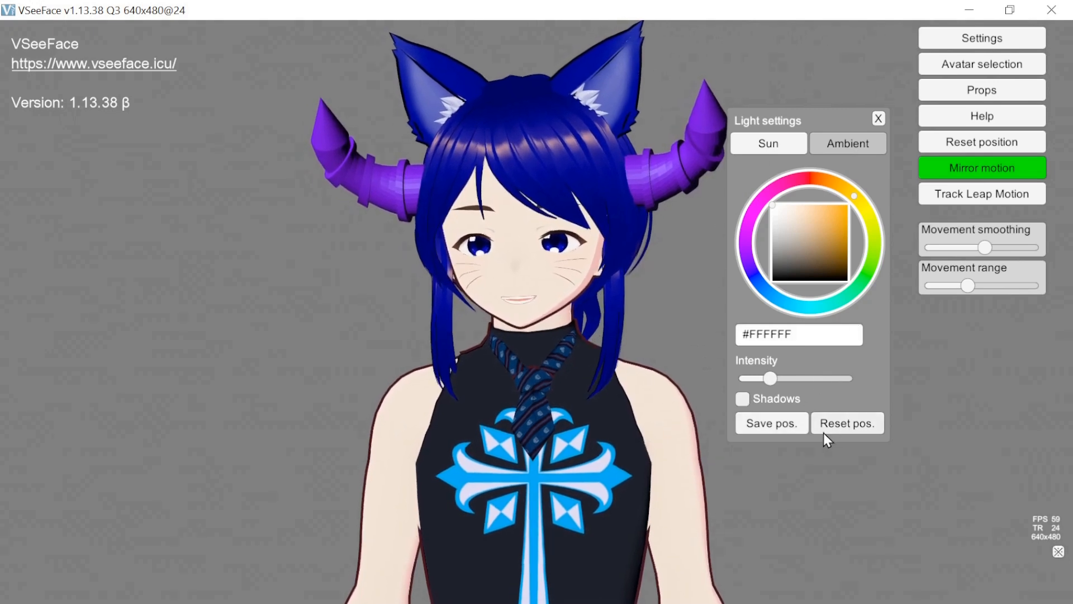
pyautogui.click(878, 119)
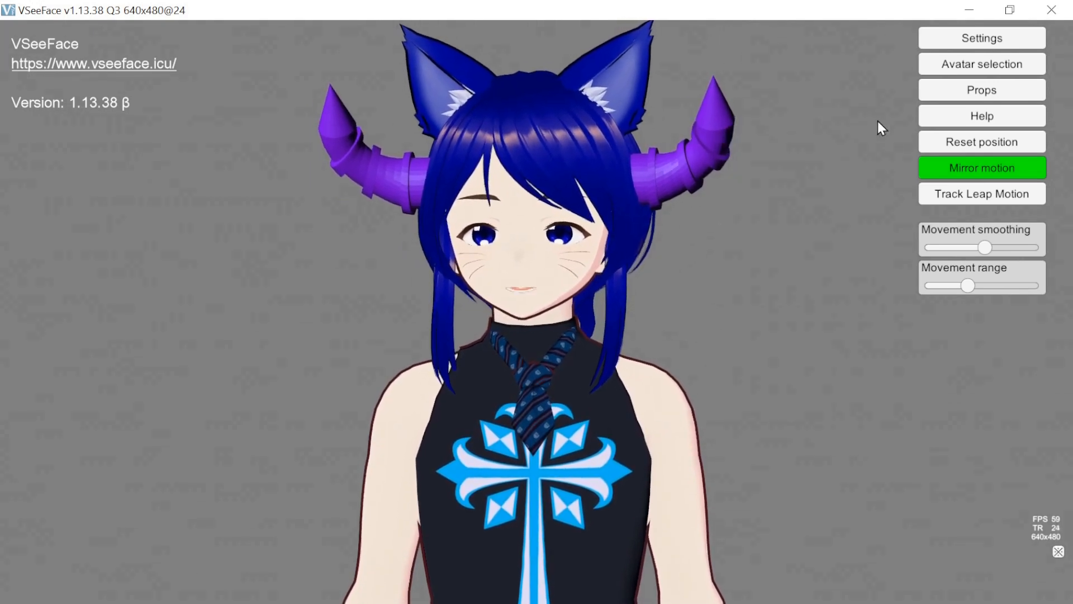
# - Open the expression settings and review the hotkey and tracking options of each expression from Neutral through Surprise
pyautogui.click(971, 38)
pyautogui.click(739, 39)
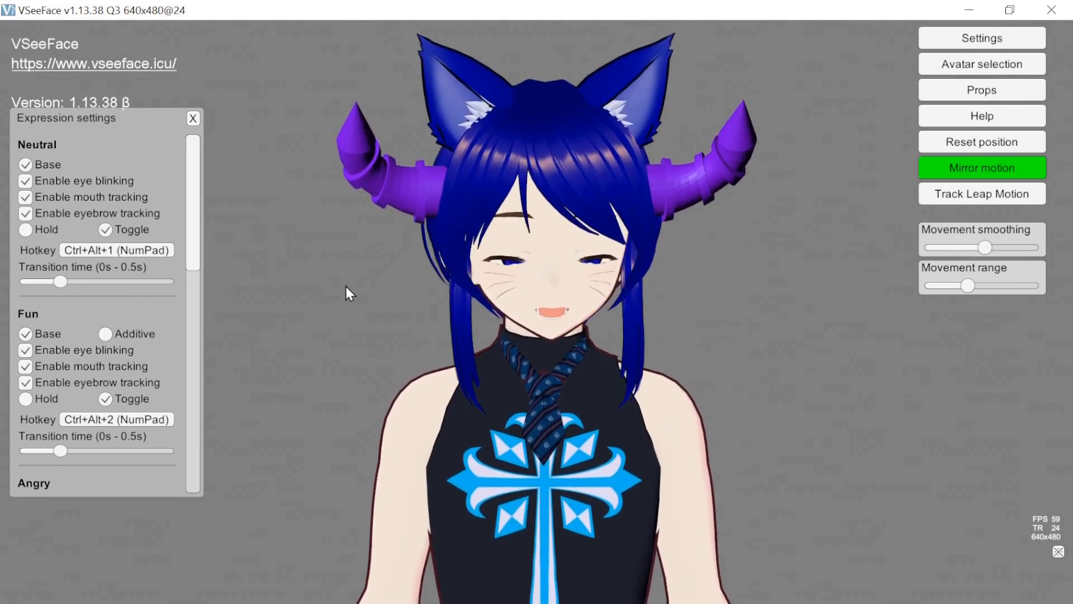
pyautogui.moveTo(193, 242); pyautogui.dragTo(232, 241)
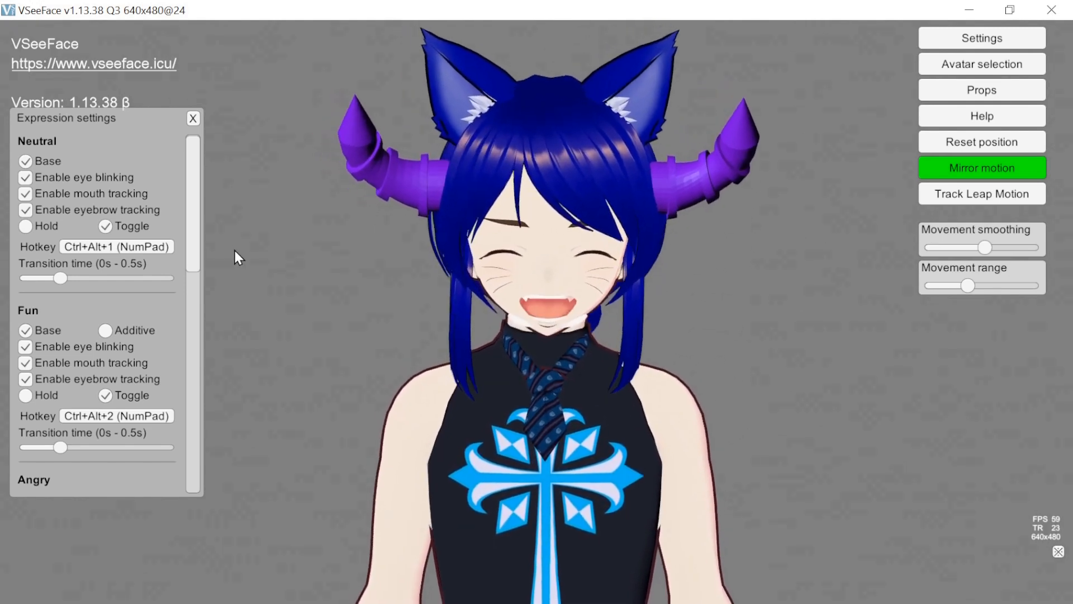
pyautogui.moveTo(192, 233); pyautogui.dragTo(202, 368)
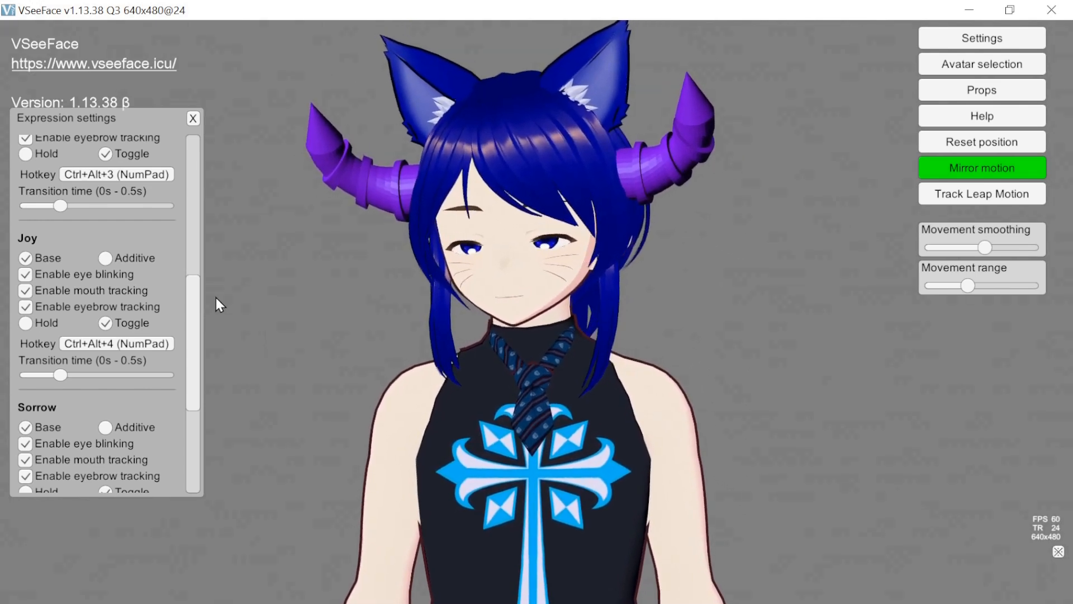
pyautogui.moveTo(197, 313); pyautogui.dragTo(196, 386)
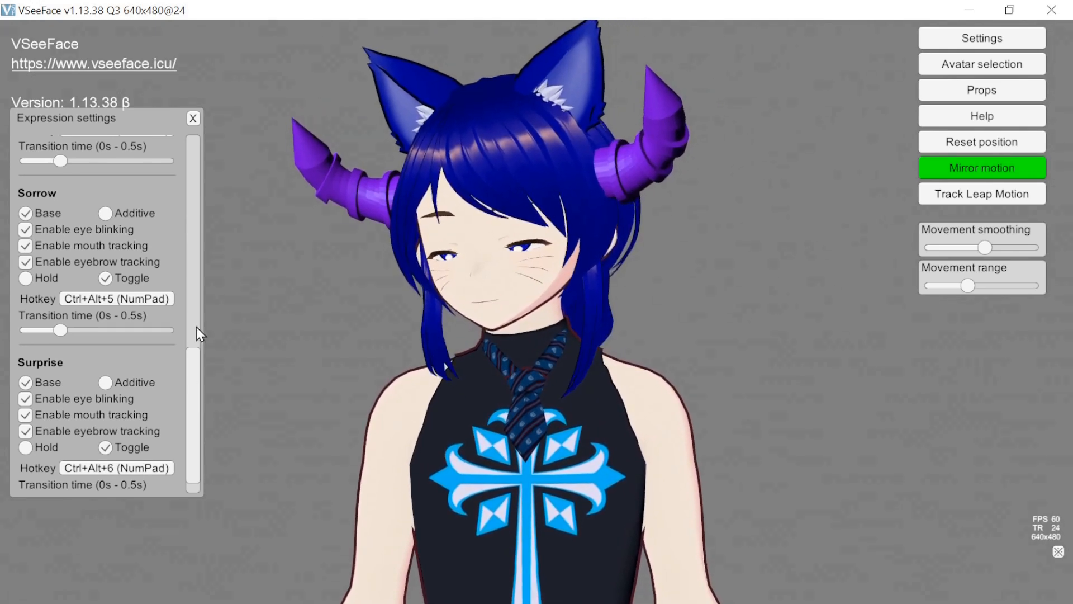
pyautogui.moveTo(192, 374); pyautogui.dragTo(192, 130)
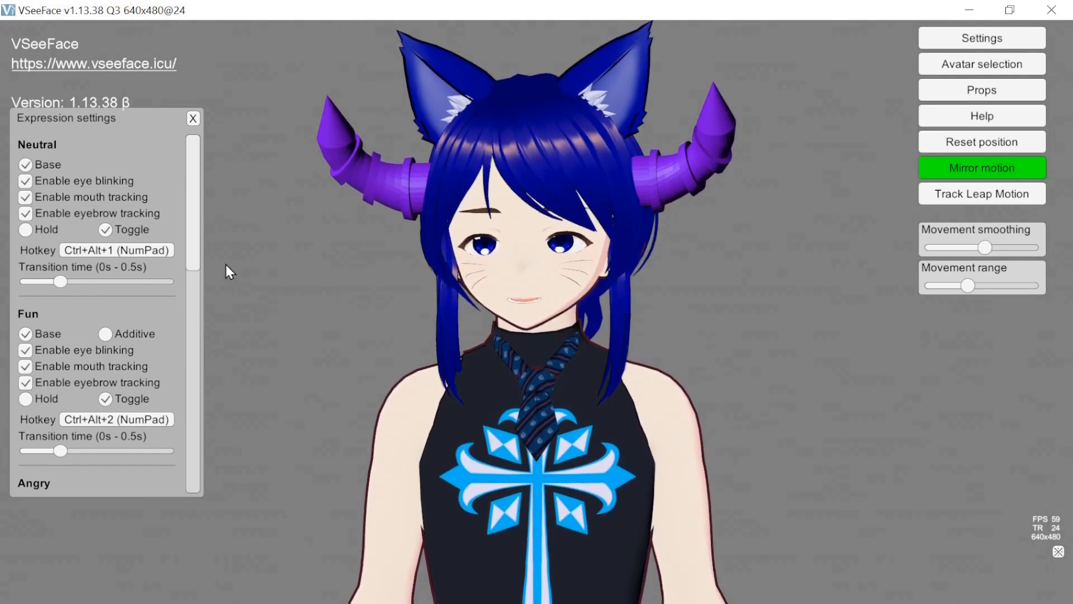
pyautogui.click(193, 118)
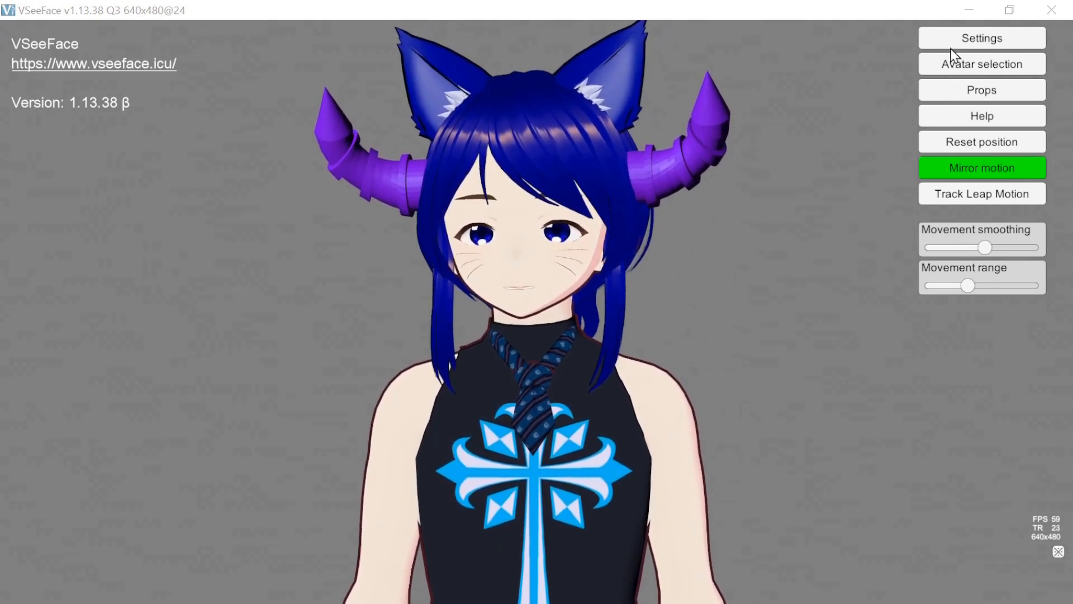
# - Open the general settings, check the blink options for looking down, and move the window aside to reveal the avatar's face
pyautogui.click(951, 45)
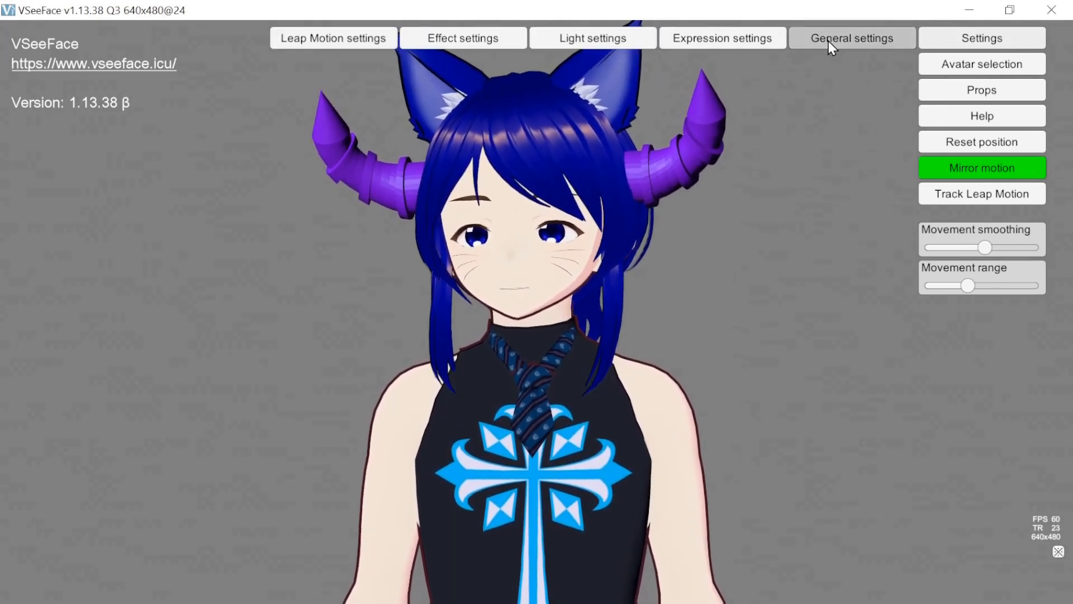
pyautogui.click(828, 42)
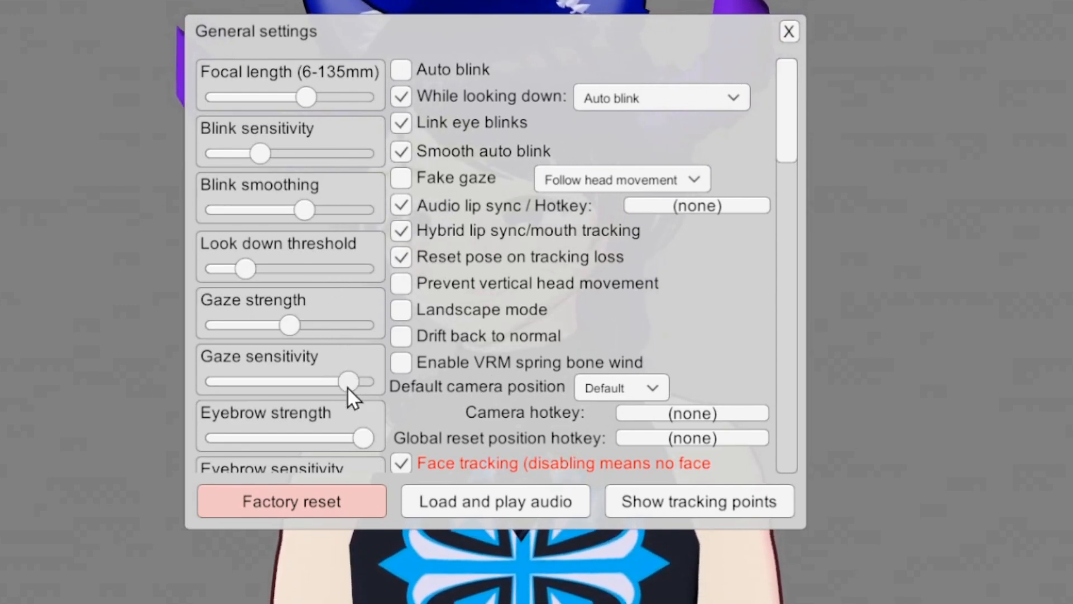
pyautogui.moveTo(792, 117); pyautogui.dragTo(800, 94)
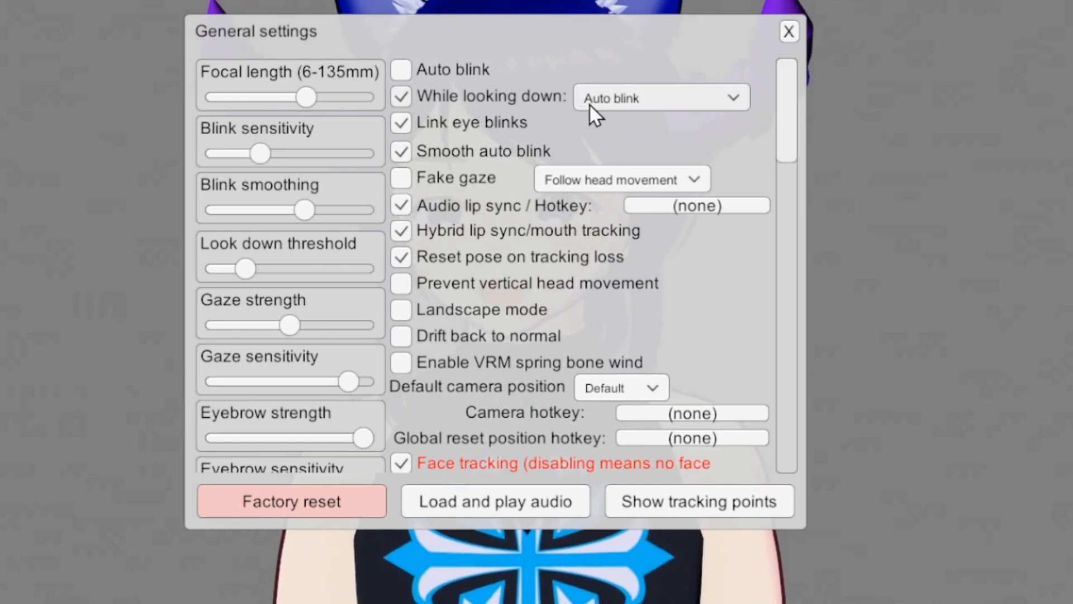
pyautogui.click(719, 104)
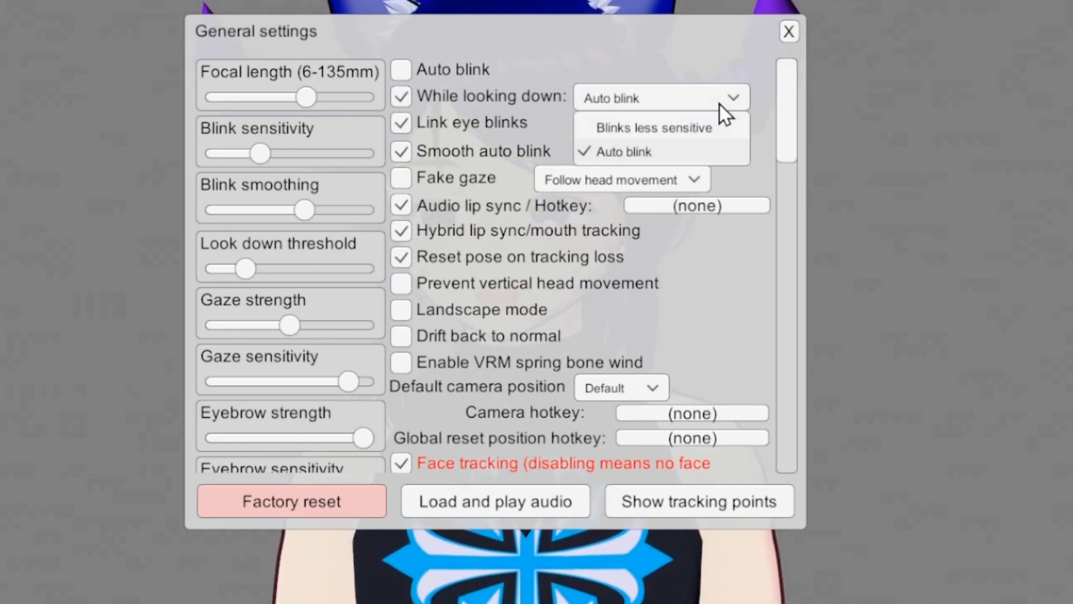
pyautogui.click(719, 104)
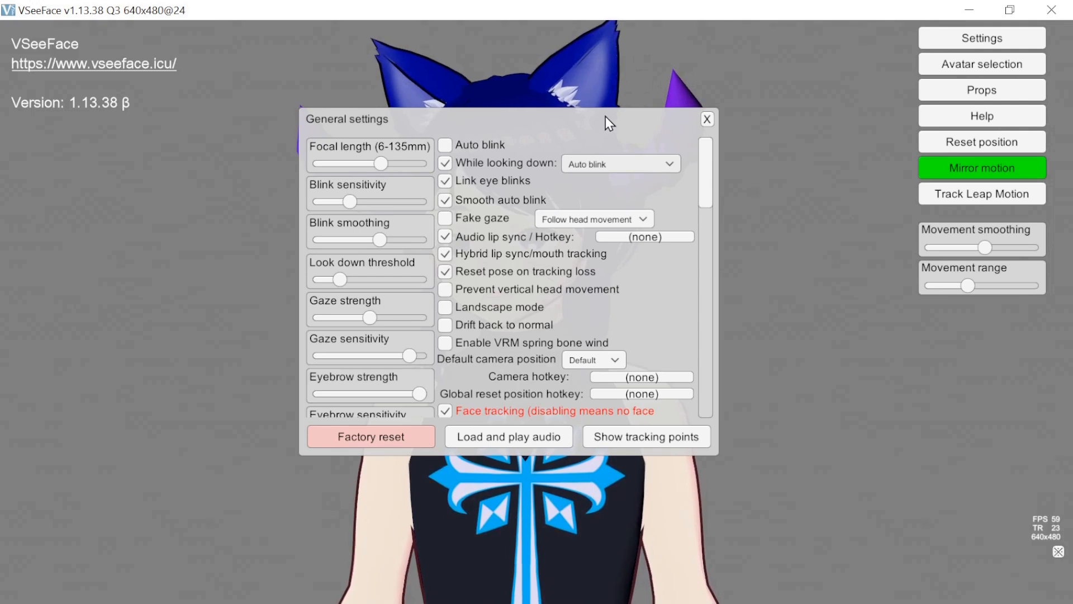
pyautogui.moveTo(606, 117); pyautogui.dragTo(293, 192)
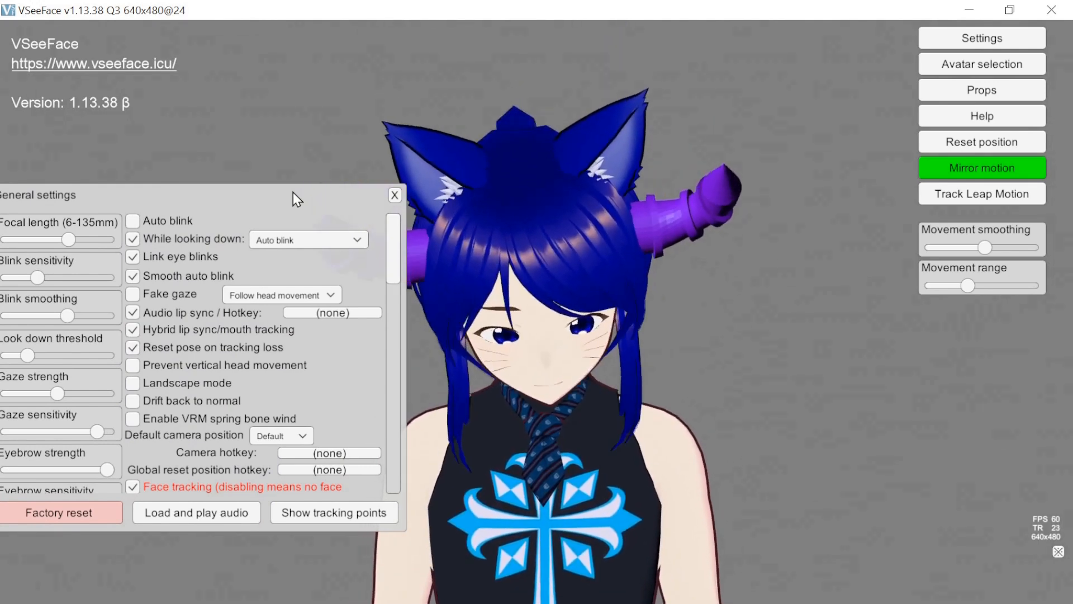
pyautogui.moveTo(293, 193); pyautogui.dragTo(349, 166)
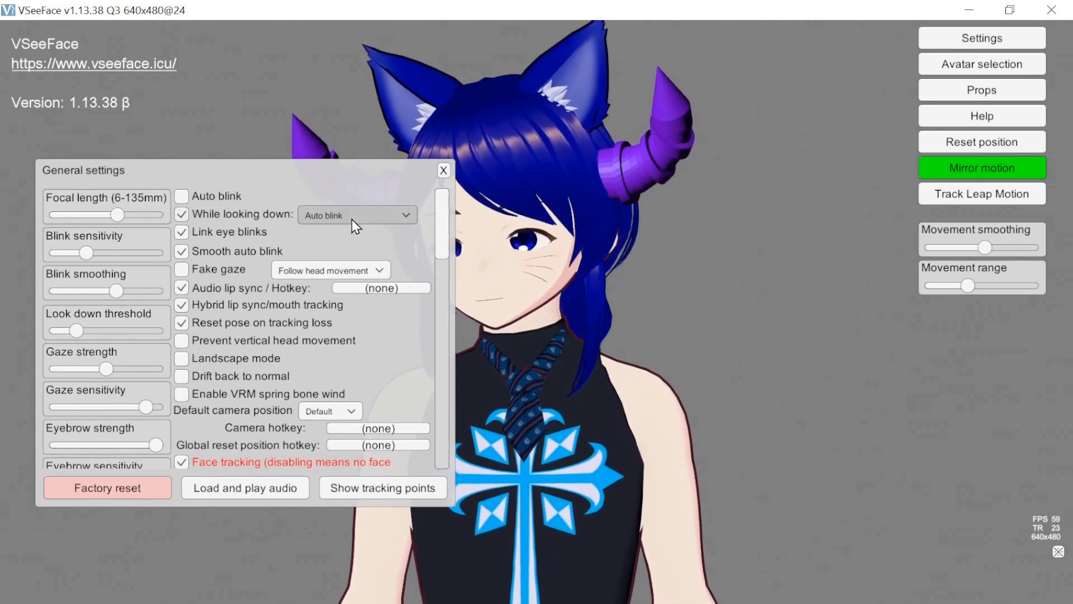
# - Try Blinks less sensitive as the behavior while looking down, and switch it back to Auto blink
pyautogui.click(351, 219)
pyautogui.click(347, 232)
pyautogui.moveTo(332, 185); pyautogui.dragTo(317, 188)
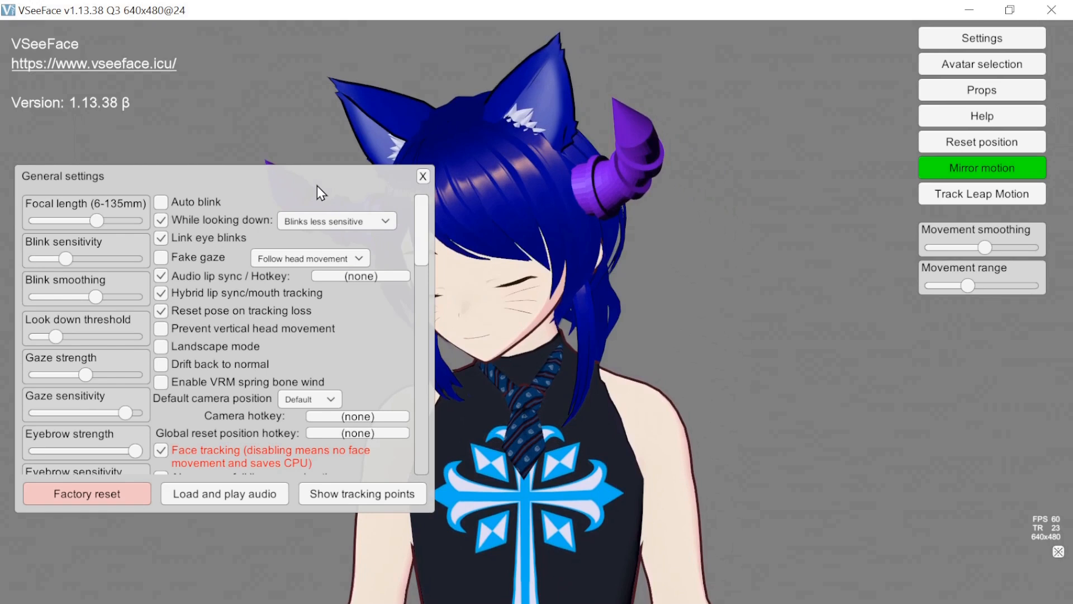
pyautogui.click(337, 223)
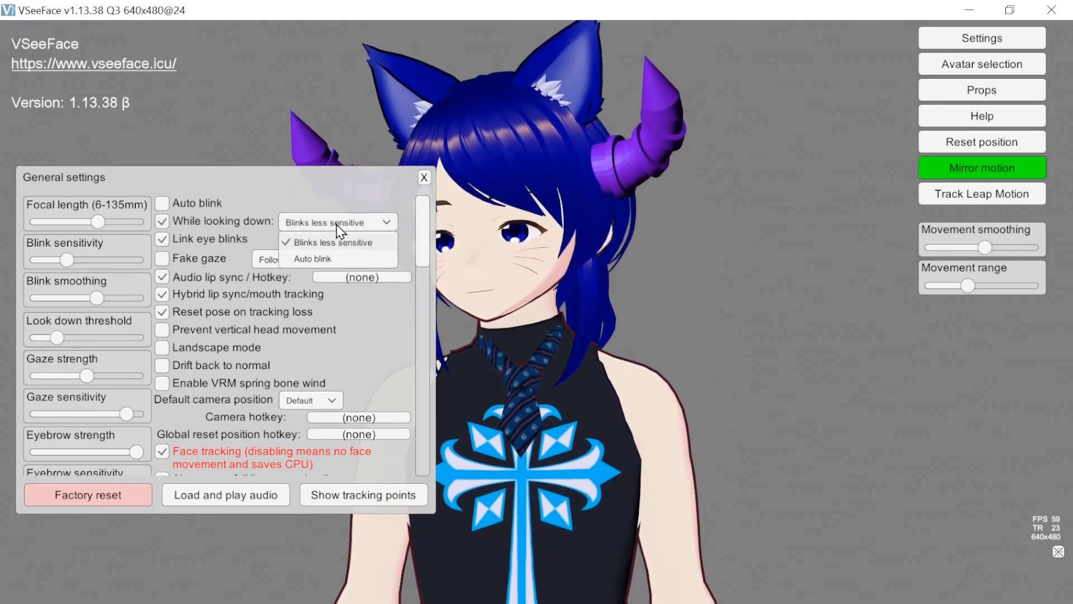
pyautogui.click(327, 259)
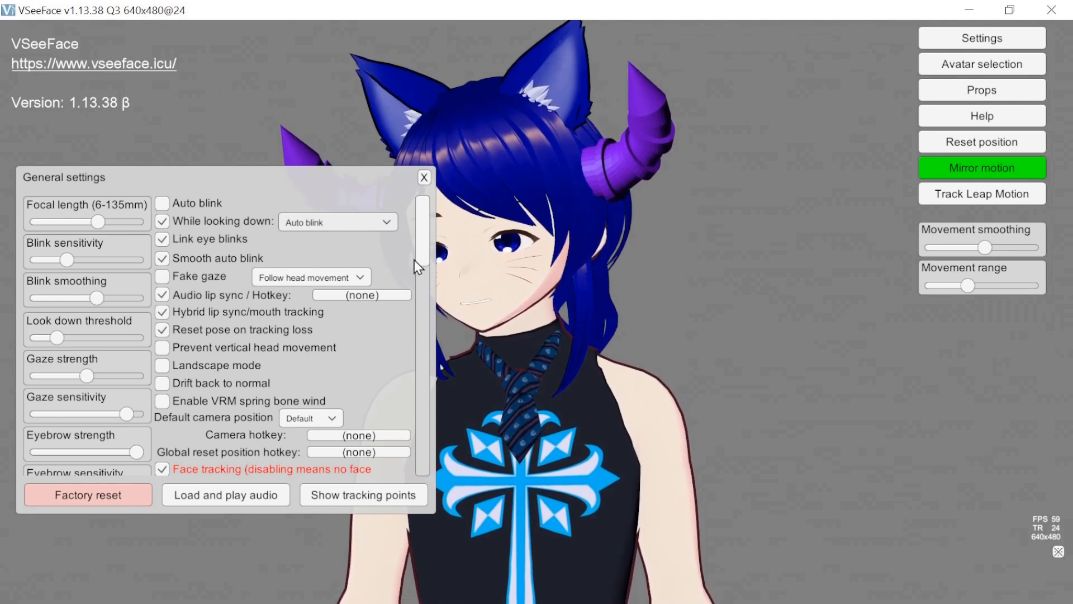
# - Try the Simple expression detection, set it back to None, and close the general settings
pyautogui.scroll(-4, 421, 251)
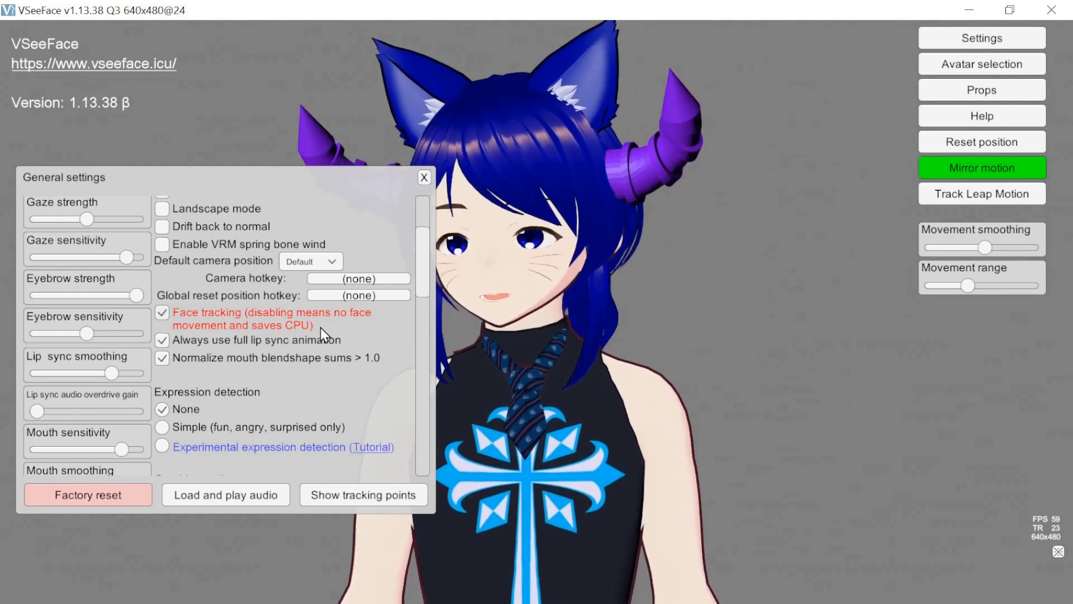
pyautogui.click(163, 314)
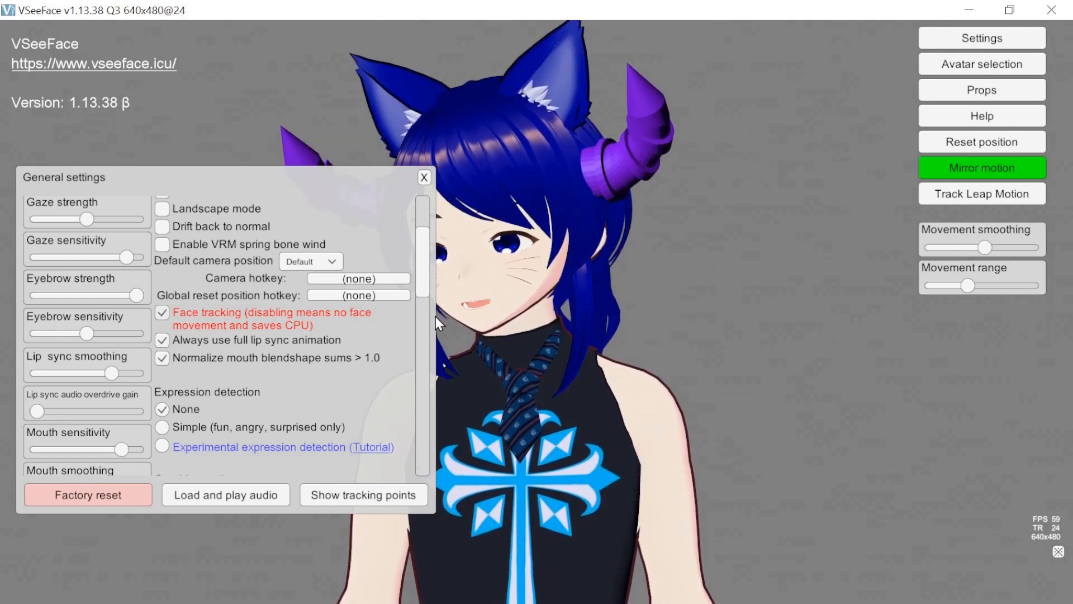
pyautogui.moveTo(422, 277); pyautogui.dragTo(421, 307)
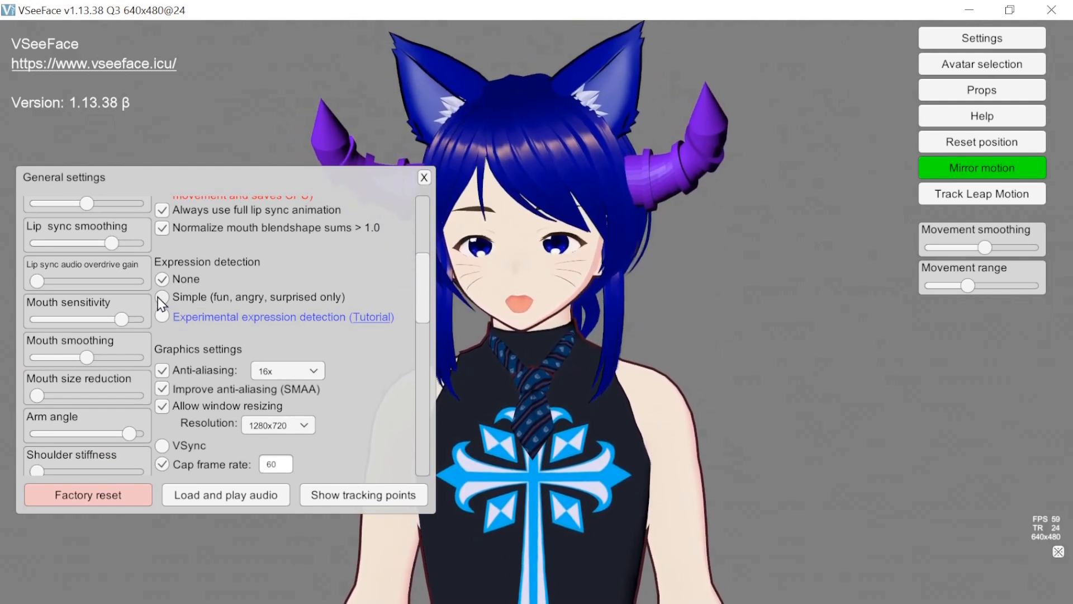
pyautogui.click(162, 296)
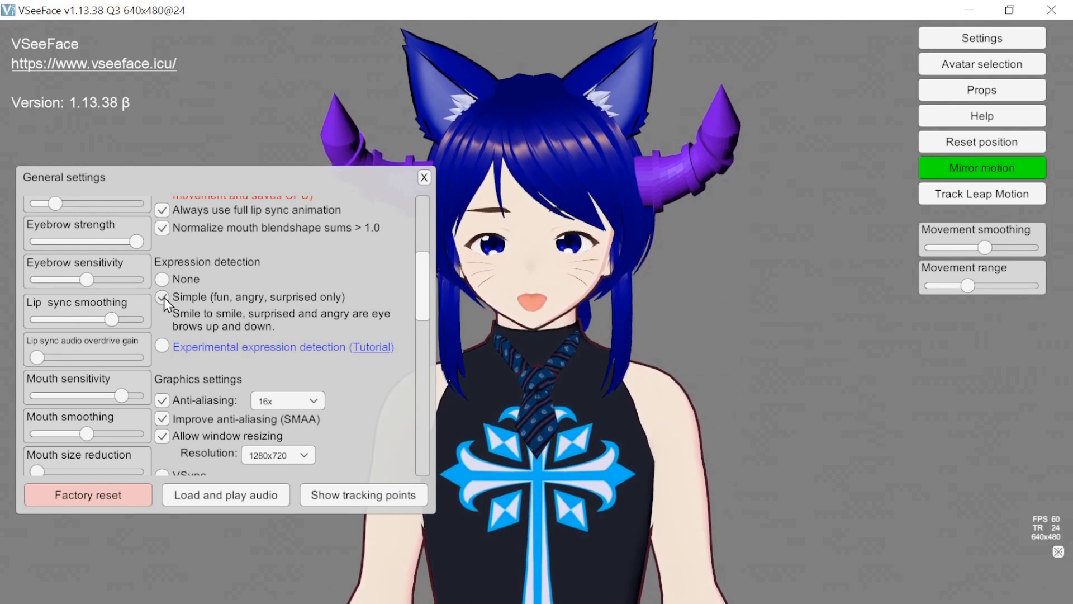
pyautogui.click(163, 279)
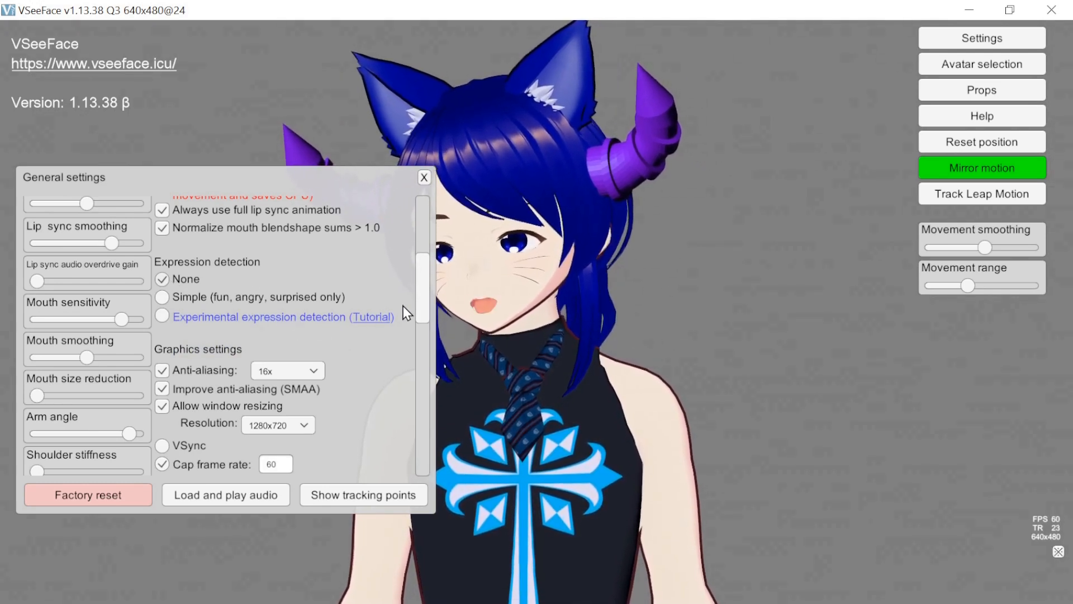
pyautogui.moveTo(426, 303); pyautogui.dragTo(417, 232)
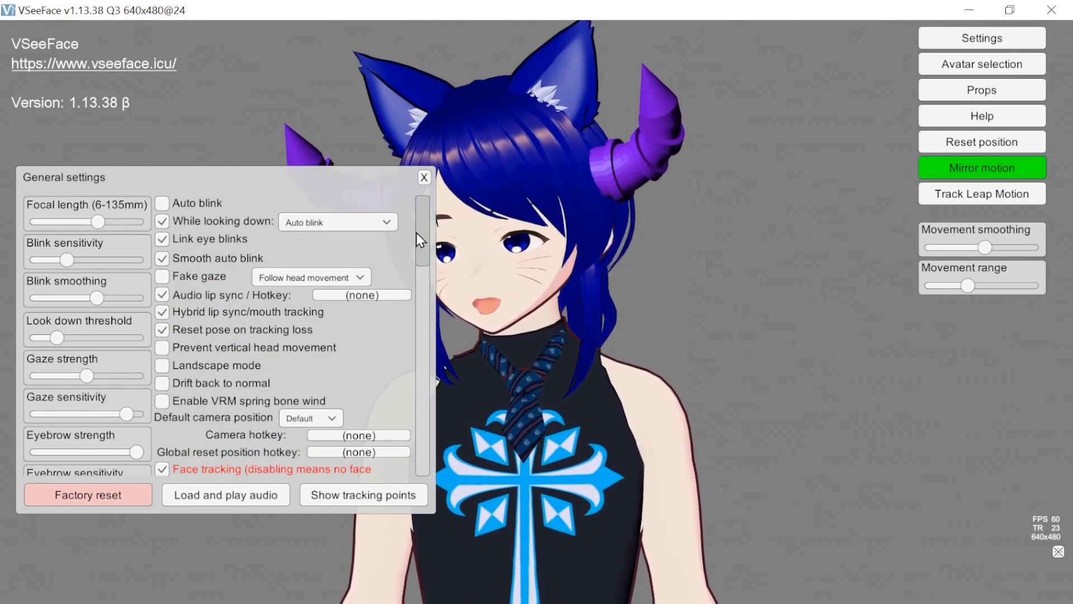
pyautogui.click(425, 178)
# - Compare the two local avatars in the avatar selection, load Halloween2024, and reset the avatar's position
pyautogui.click(944, 43)
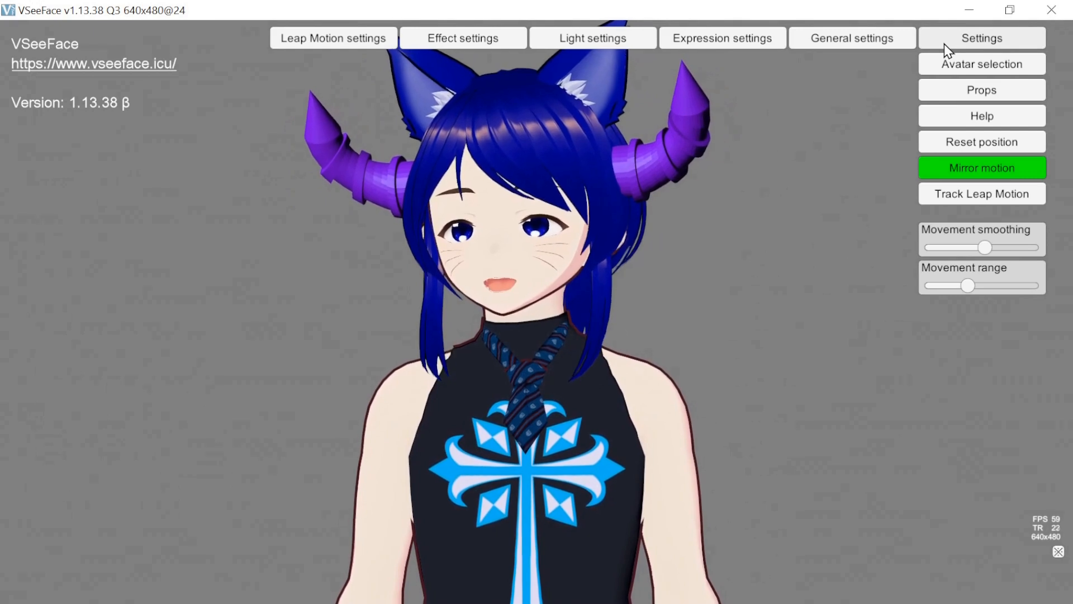
pyautogui.click(944, 67)
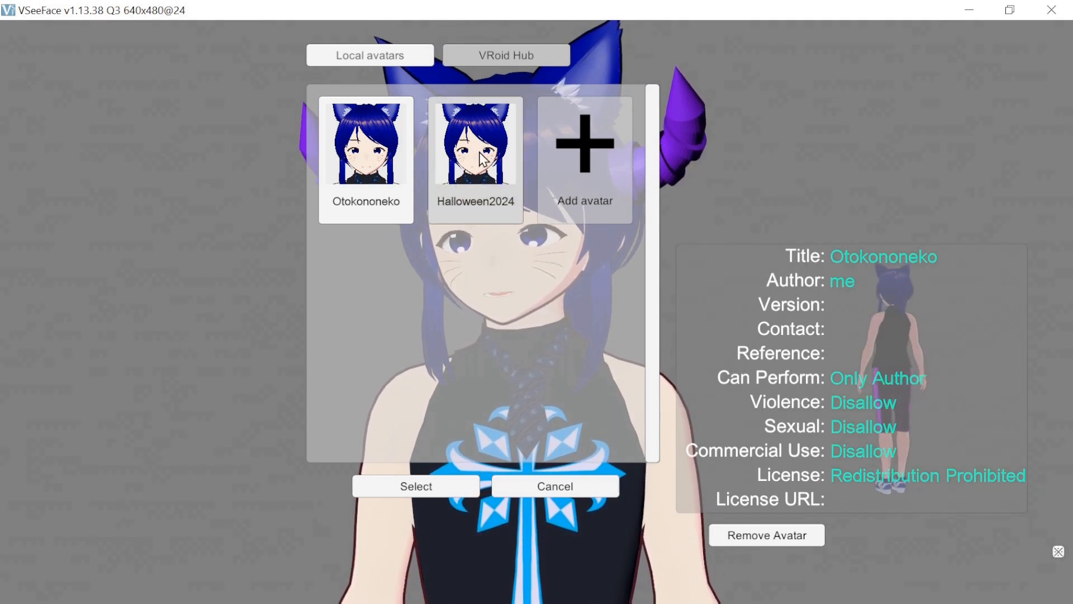
pyautogui.click(439, 162)
pyautogui.click(398, 163)
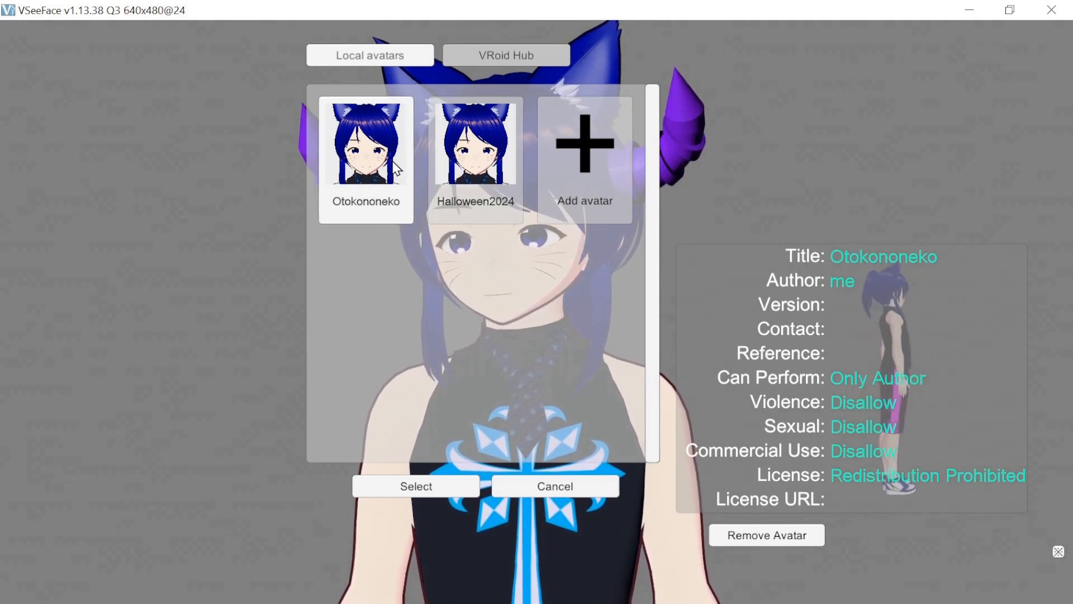
pyautogui.click(445, 165)
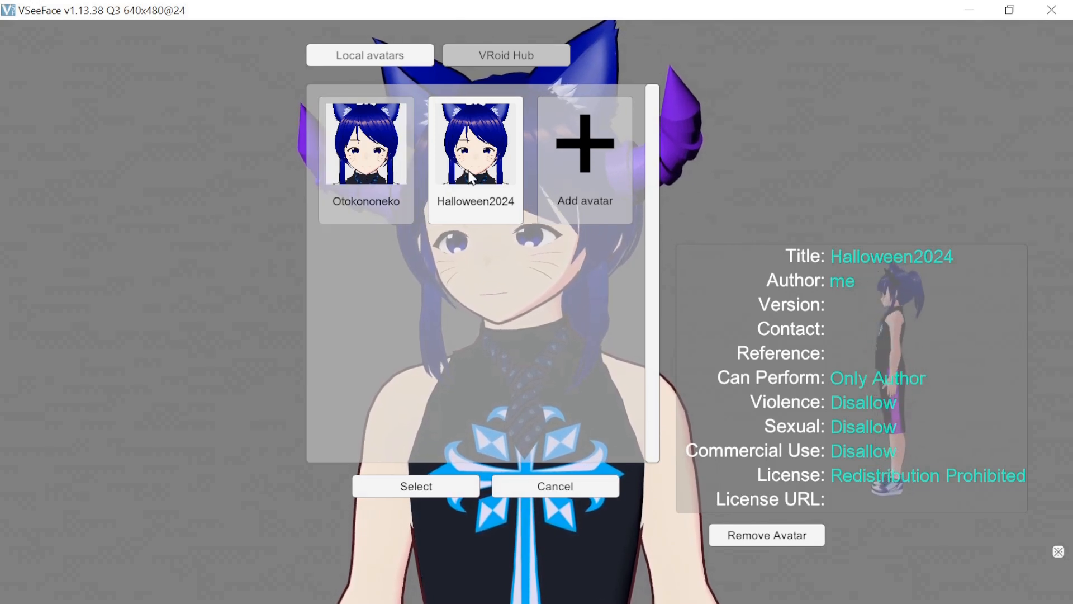
pyautogui.click(420, 490)
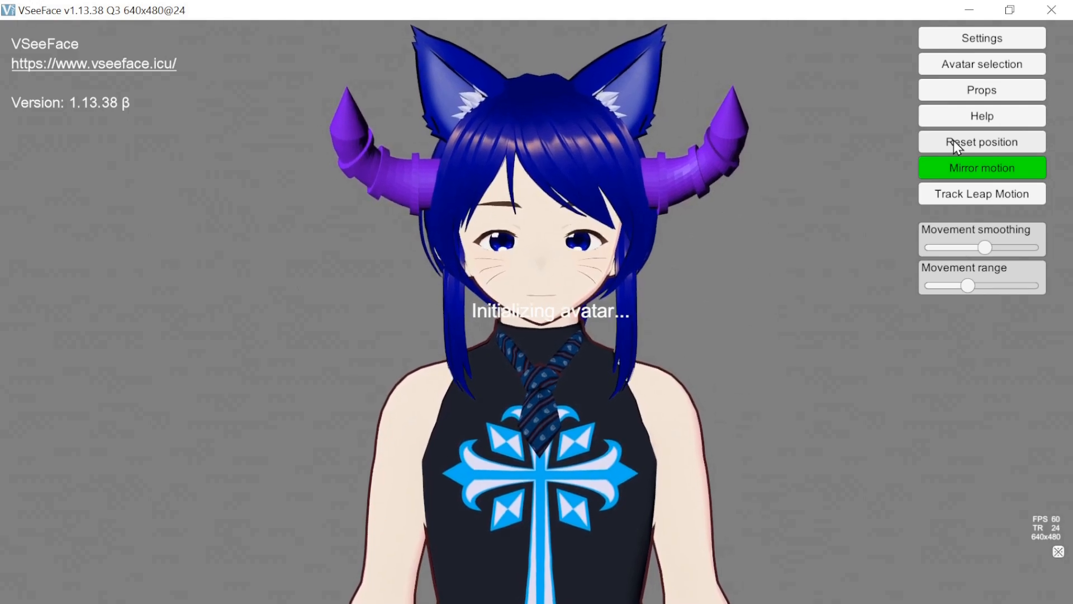
pyautogui.click(950, 141)
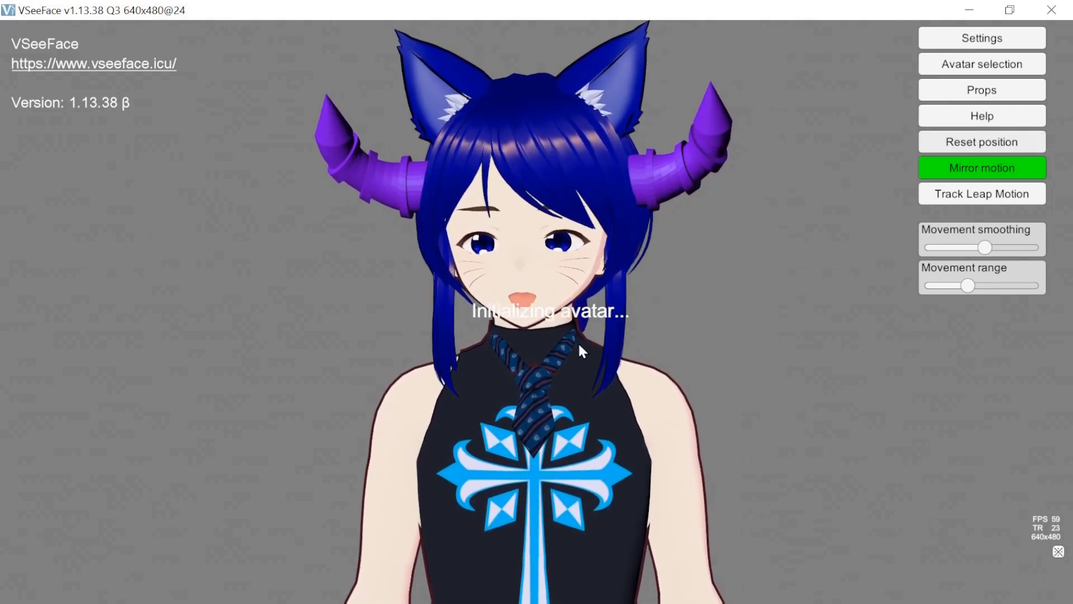
# - Load the Otokononeko avatar from the local avatars
pyautogui.click(971, 66)
pyautogui.click(387, 196)
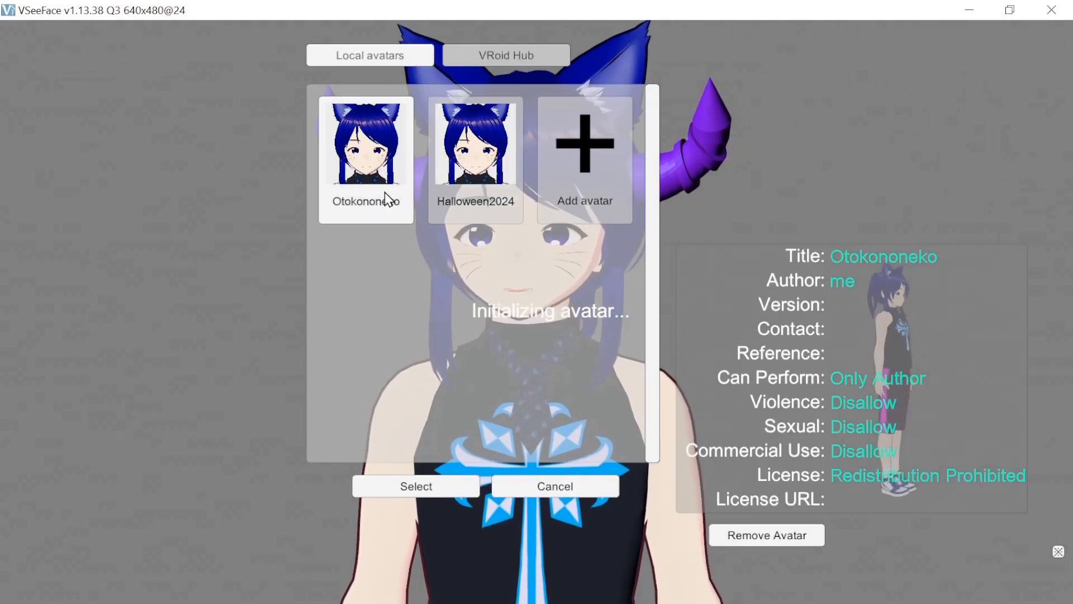
pyautogui.click(415, 485)
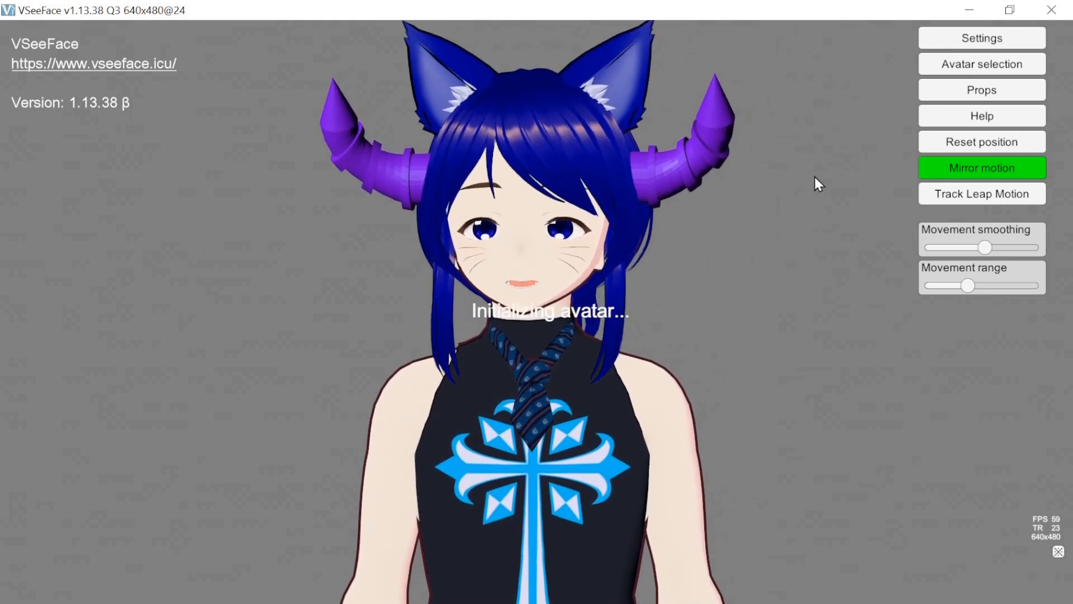
# - Load the Halloween2024 avatar in place of Otokononeko, and reopen and cancel the avatar selection
pyautogui.click(957, 67)
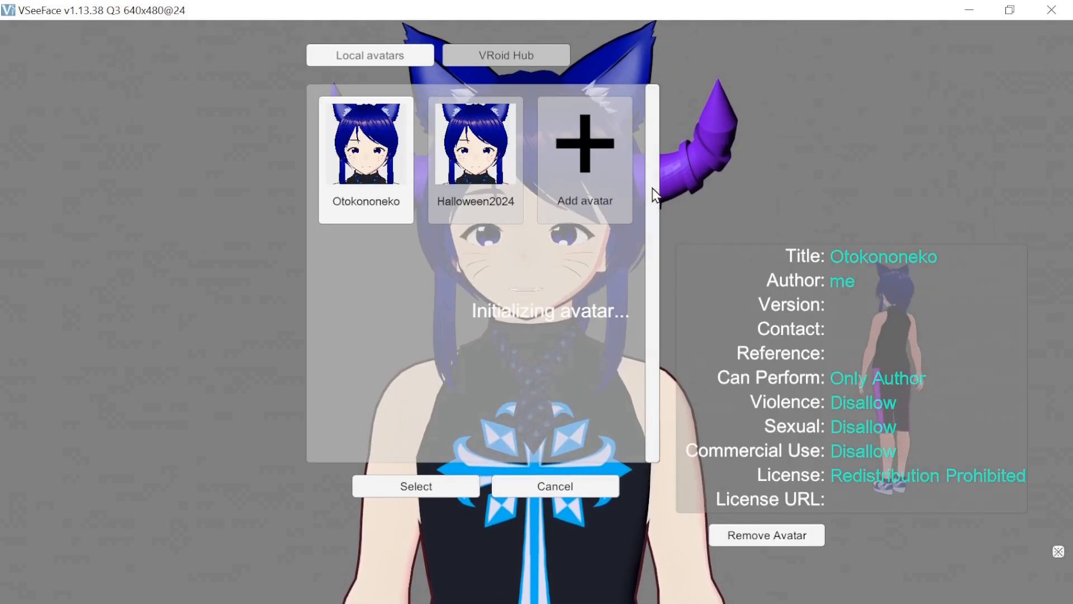
pyautogui.click(477, 195)
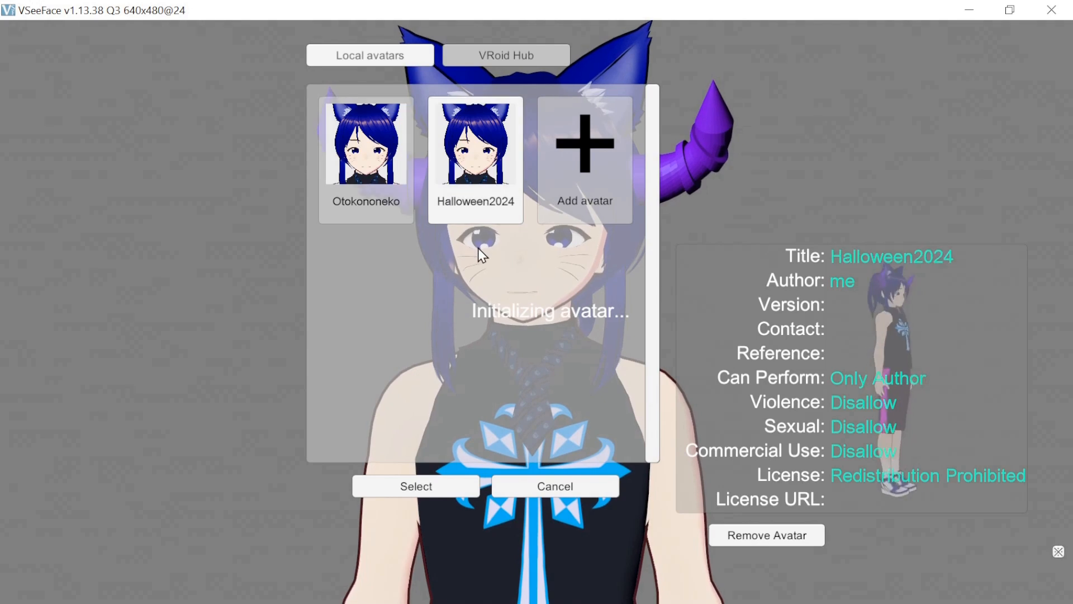
pyautogui.click(428, 490)
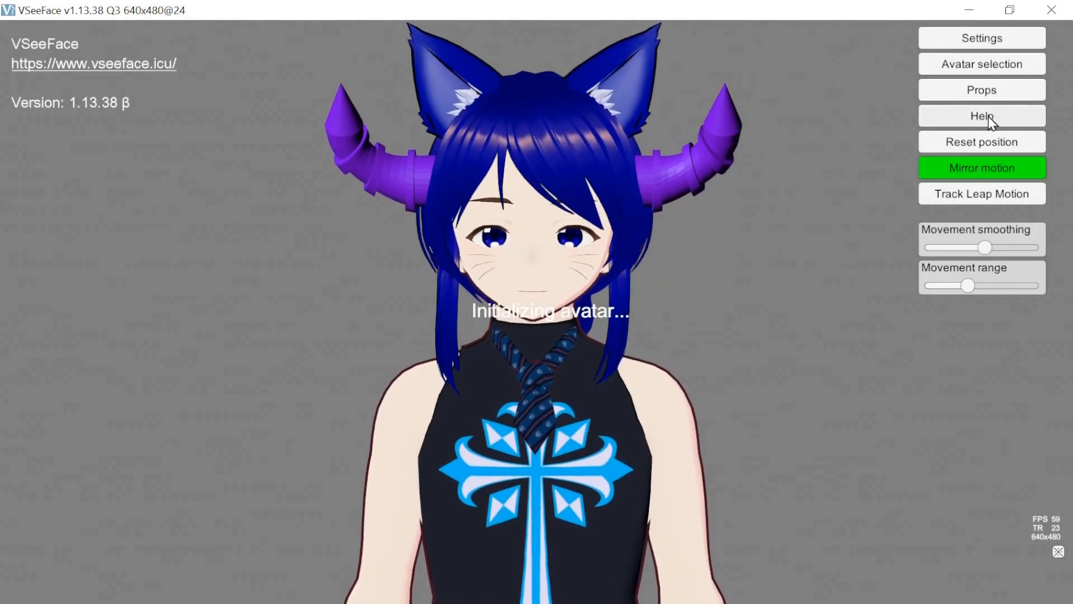
pyautogui.click(981, 64)
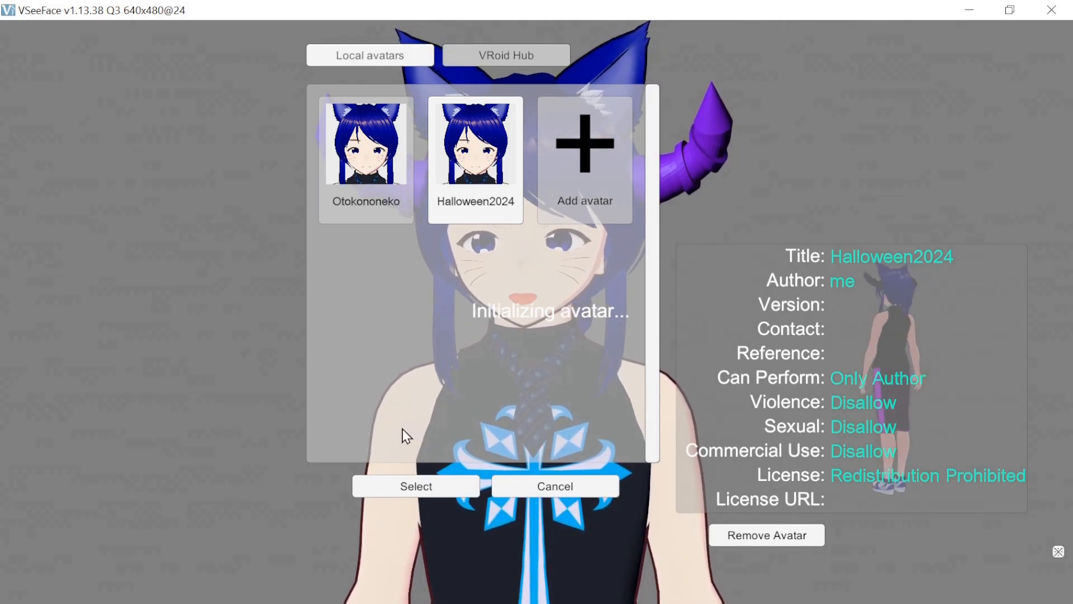
pyautogui.click(547, 485)
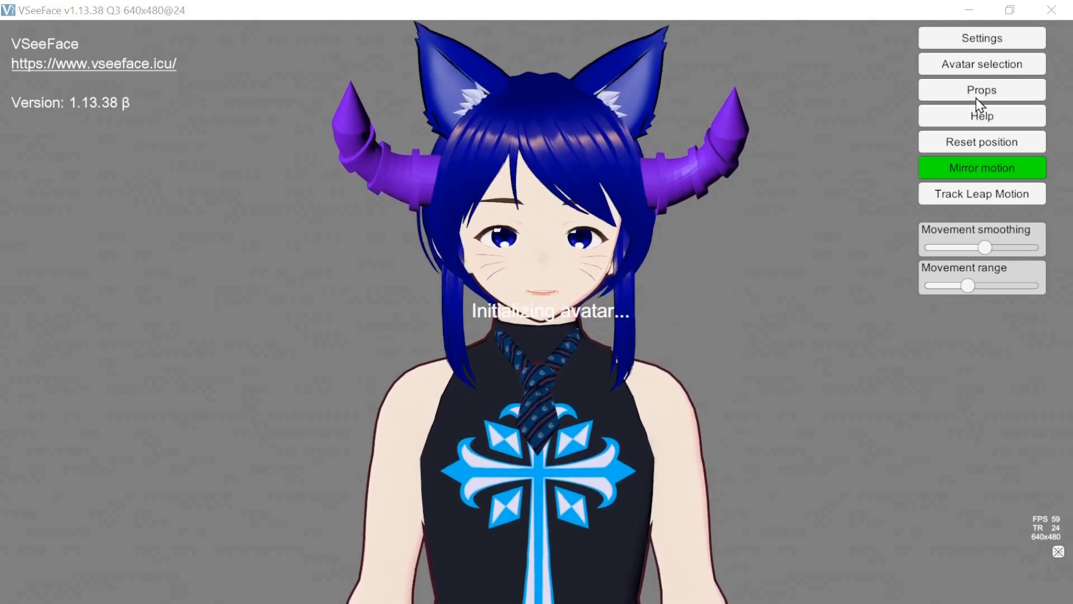
# - Place the red prohibition-sign prop on the avatar's face, show the prop settings, and shift the sign towards the mouth
pyautogui.click(975, 96)
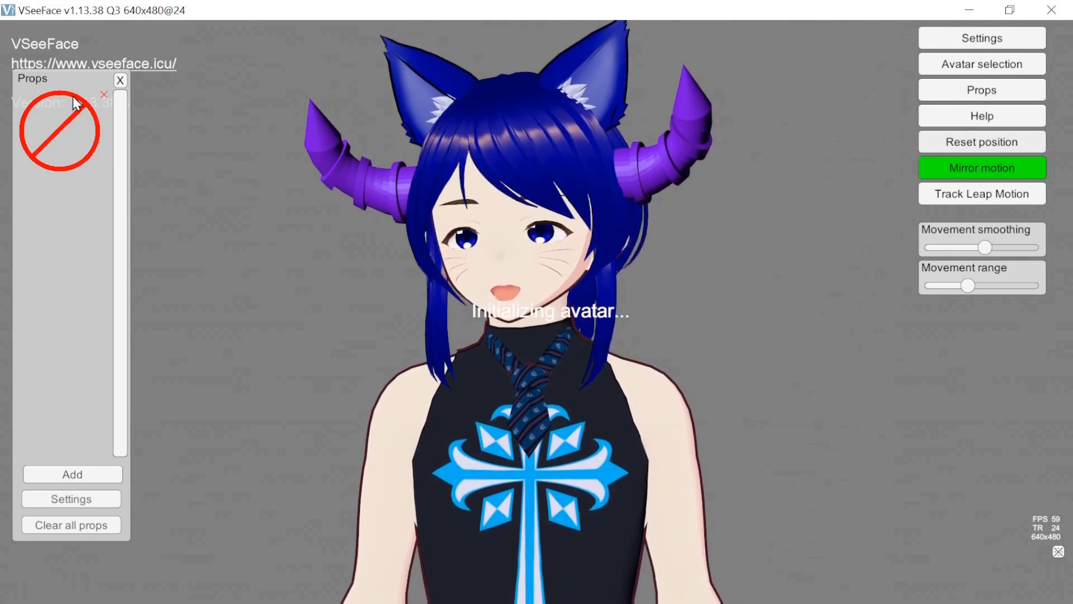
pyautogui.moveTo(58, 145); pyautogui.dragTo(521, 257)
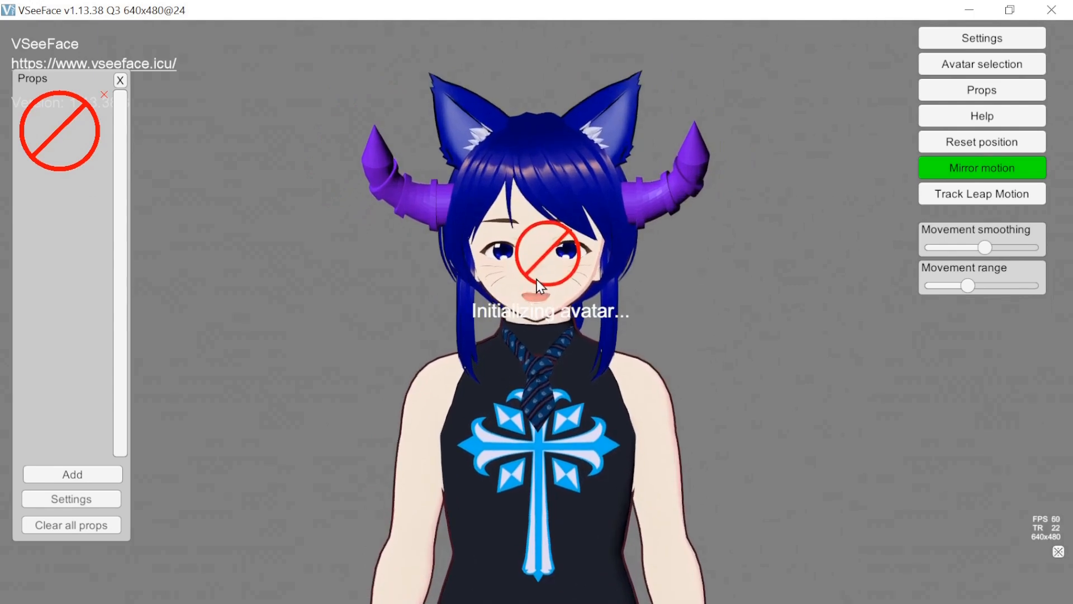
pyautogui.click(42, 500)
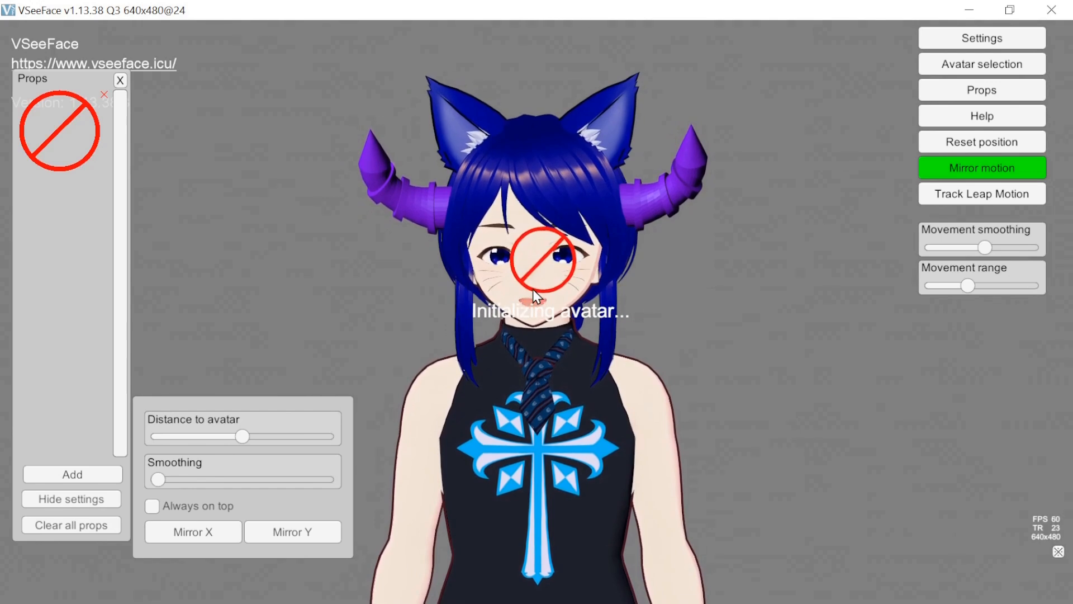
pyautogui.moveTo(528, 281); pyautogui.dragTo(497, 303)
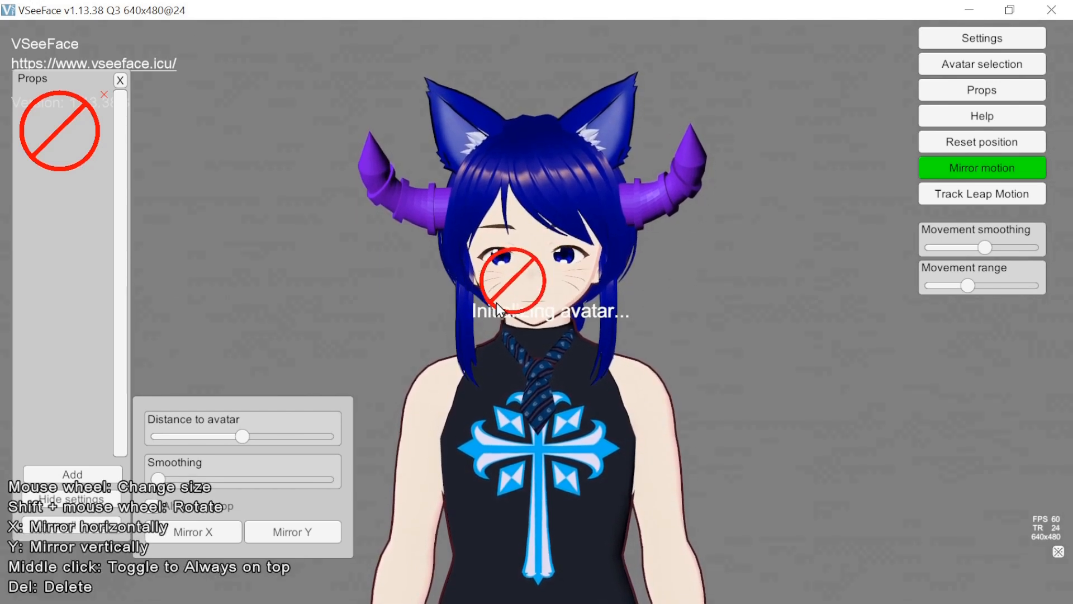
# - Enlarge the prohibition sign until it surrounds the avatar's upper body, increase its distance to the avatar, and remove the prop
pyautogui.scroll(10, 498, 304)
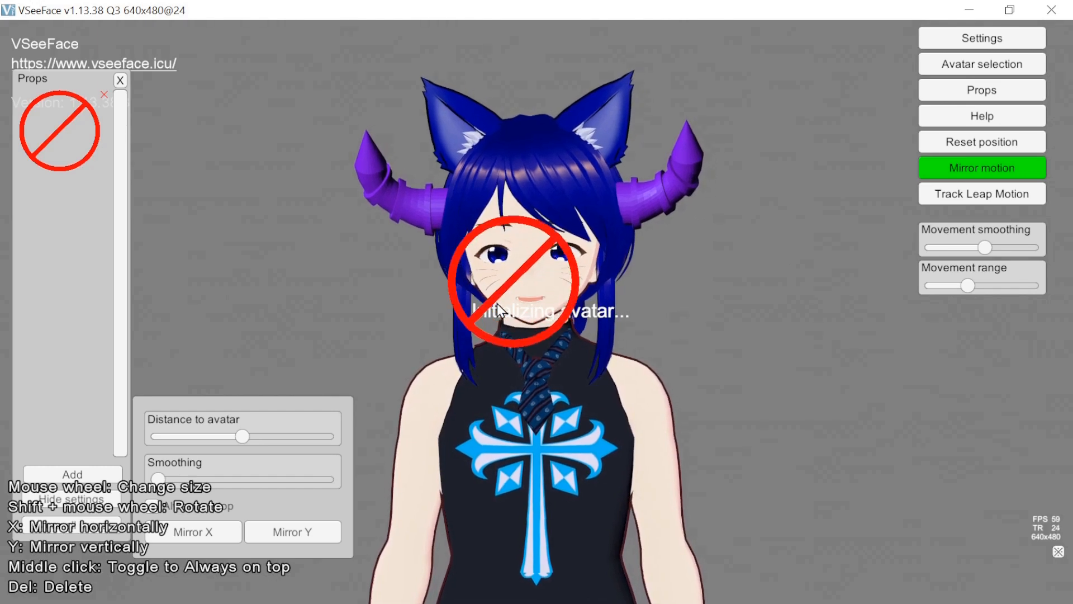
pyautogui.scroll(5, 497, 304)
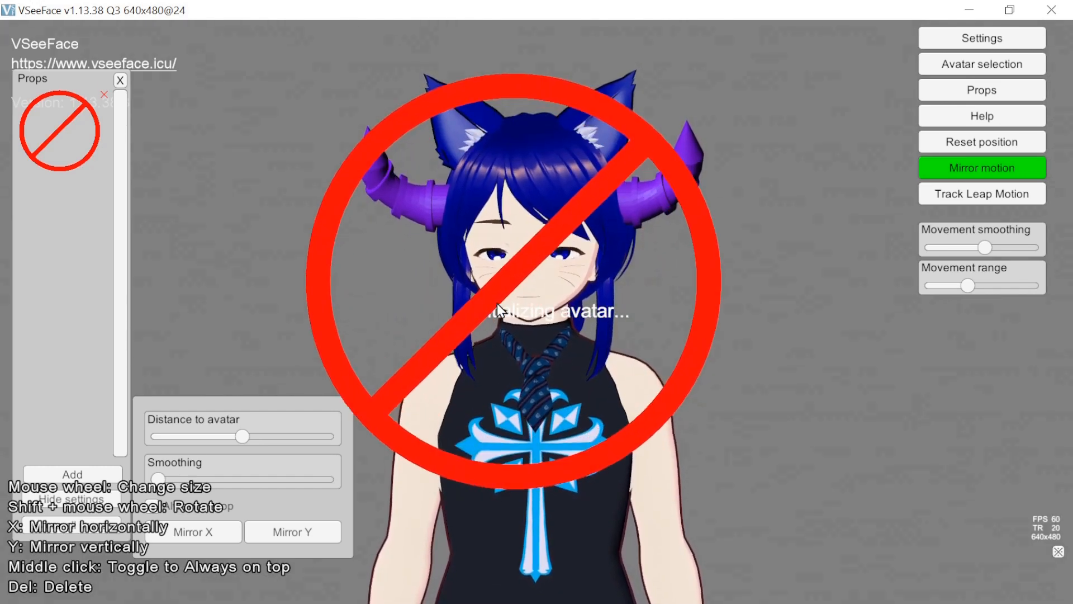
pyautogui.scroll(4, 497, 305)
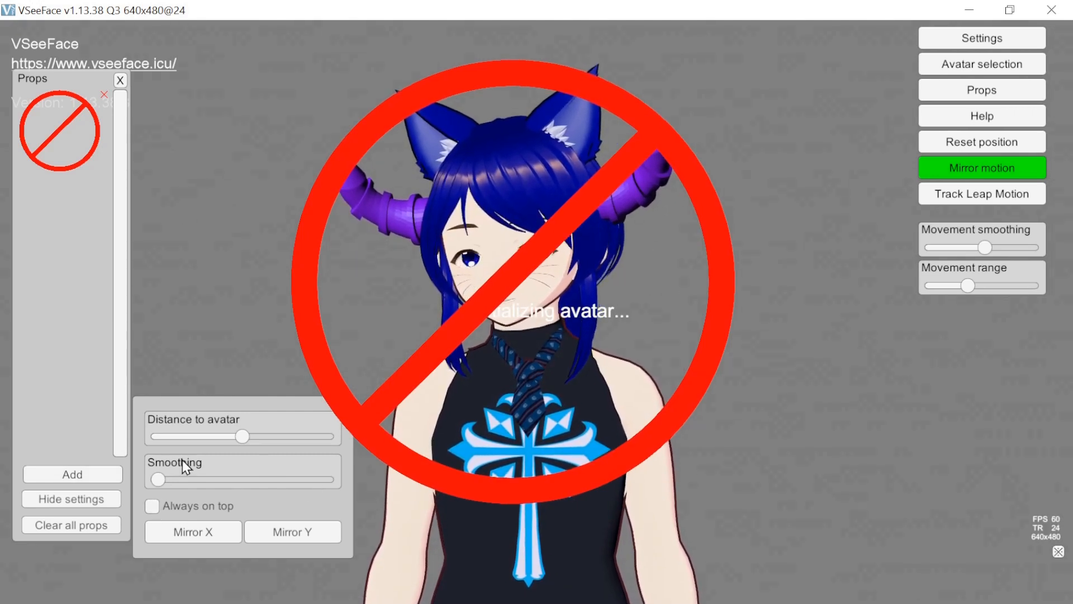
pyautogui.moveTo(241, 435); pyautogui.dragTo(265, 437)
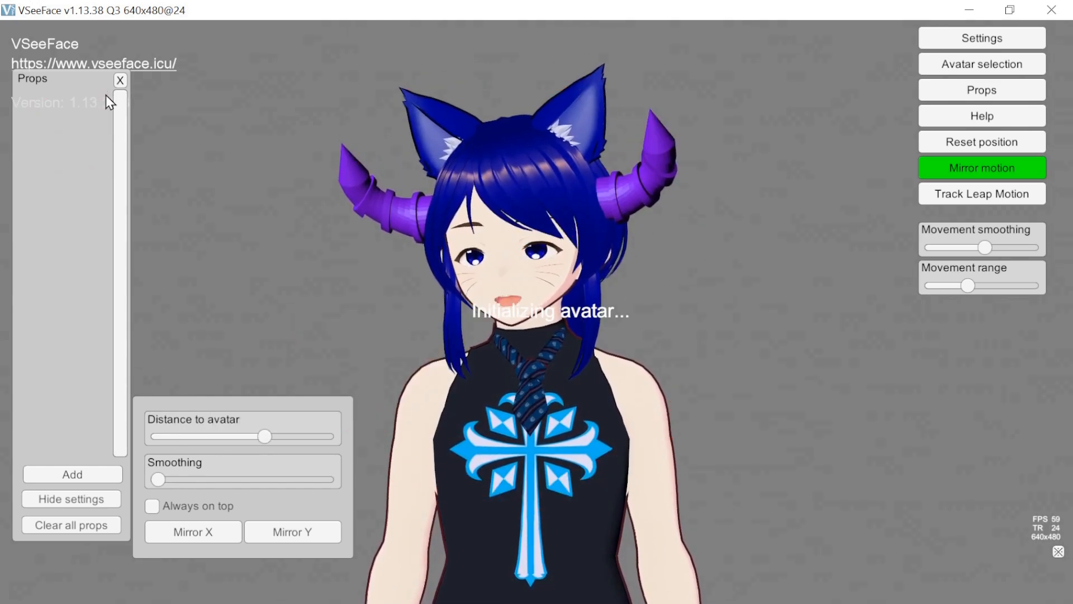
# - Add the pointing-hand image as a prop and place it just below the avatar's mouth
pyautogui.click(107, 495)
pyautogui.click(104, 499)
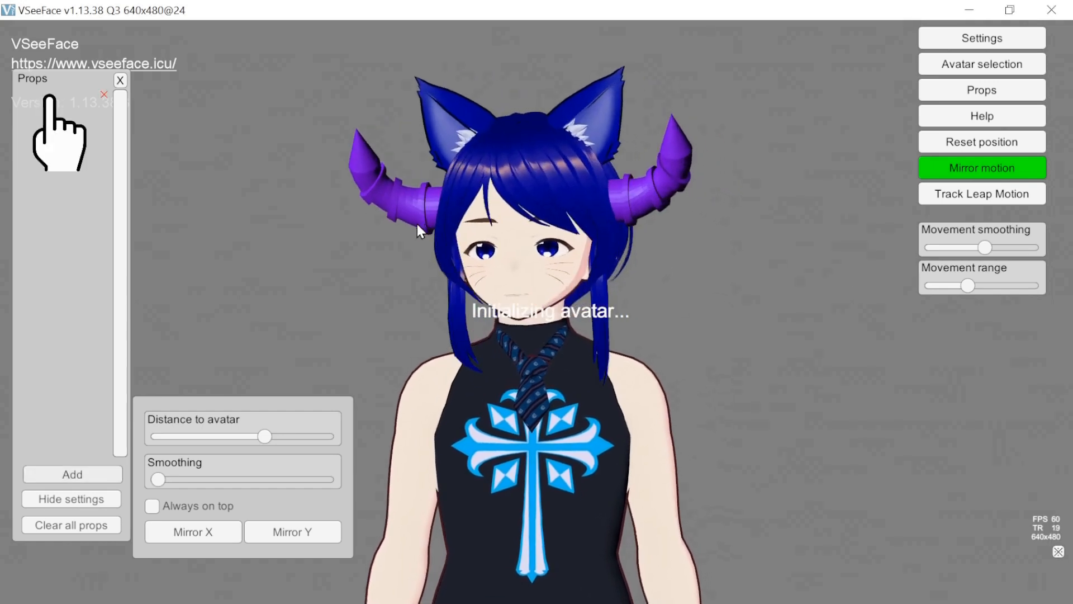
pyautogui.click(68, 154)
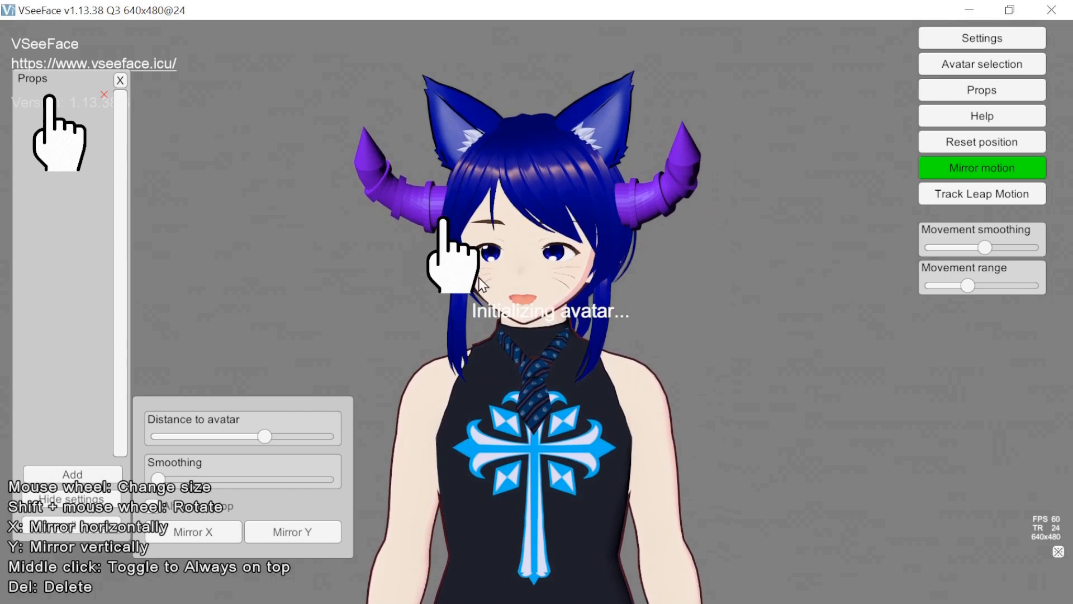
pyautogui.click(540, 337)
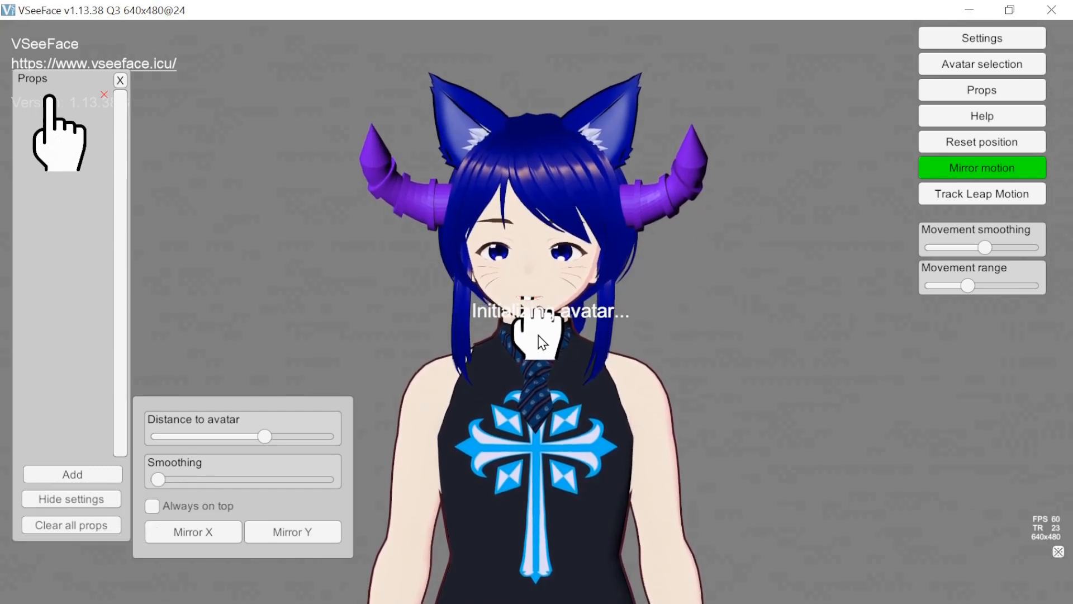
# - Try a larger distance to the avatar for the hand prop, lower it again, and clear the placed hand
pyautogui.moveTo(293, 439); pyautogui.dragTo(305, 438)
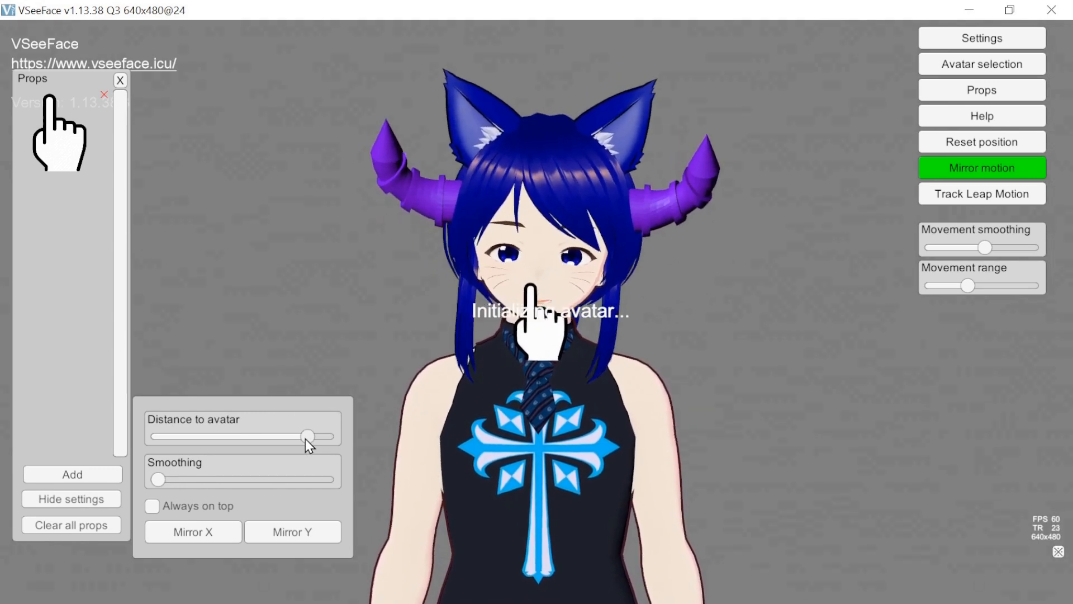
pyautogui.moveTo(305, 438); pyautogui.dragTo(263, 439)
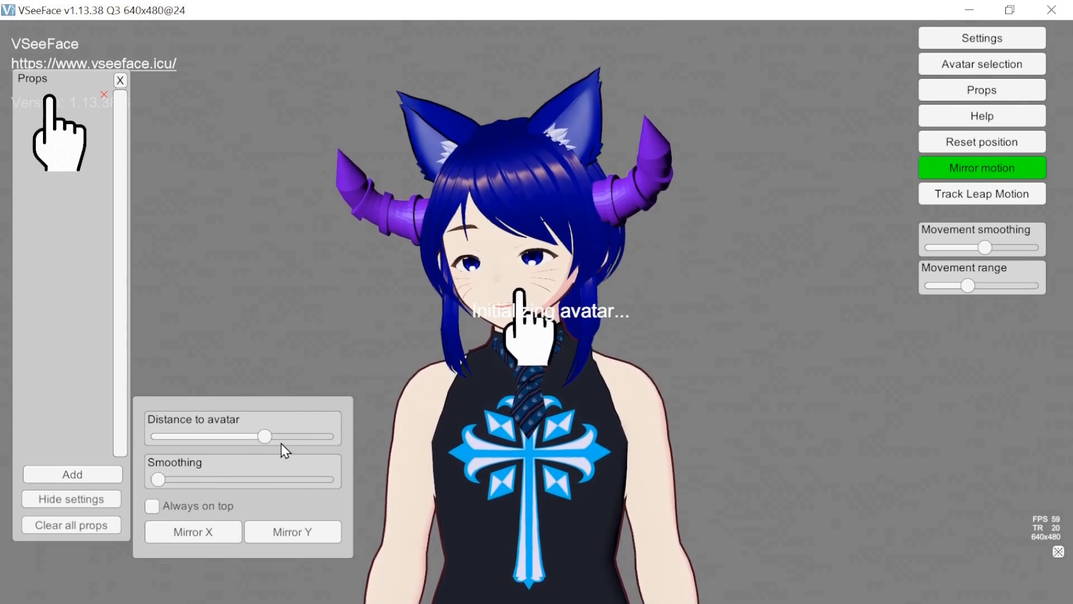
pyautogui.click(58, 498)
pyautogui.click(58, 498)
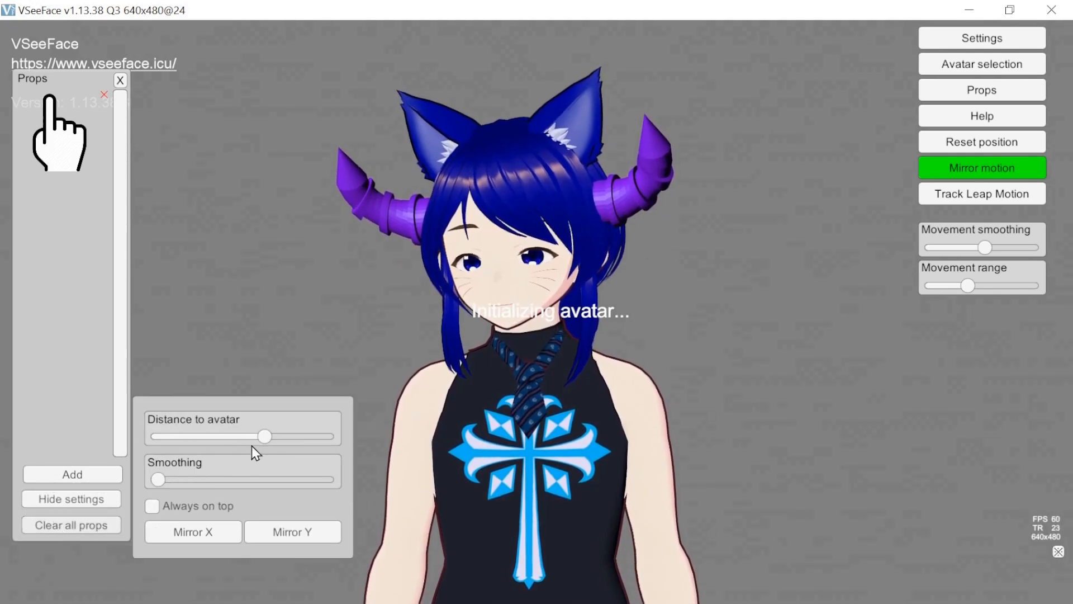
# - Place the hand prop under the avatar's chin with Distance to avatar near the middle, and check its depth from the side
pyautogui.moveTo(207, 438); pyautogui.dragTo(212, 439)
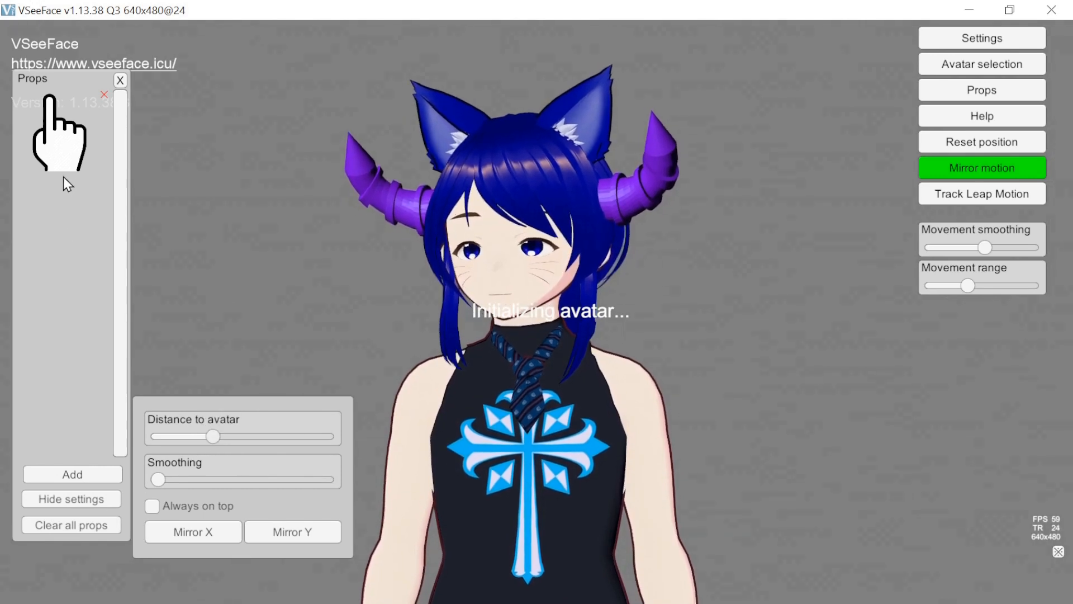
pyautogui.moveTo(60, 145); pyautogui.dragTo(539, 334)
pyautogui.moveTo(212, 437); pyautogui.dragTo(235, 440)
pyautogui.keyDown('alt'); pyautogui.moveTo(548, 391); pyautogui.dragTo(437, 397); pyautogui.keyUp('alt')
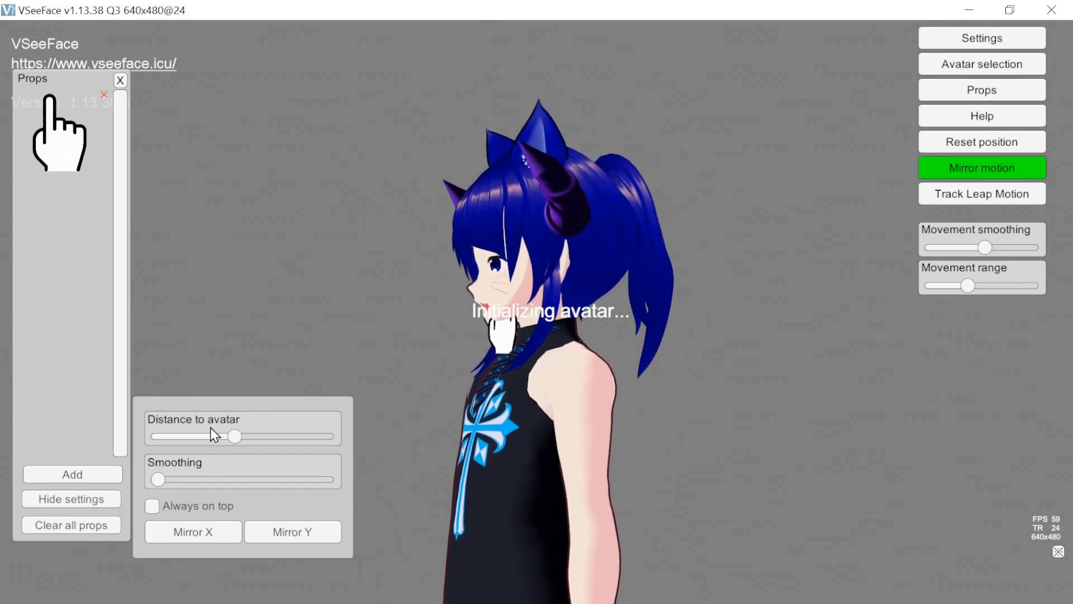
# - Raise the prop's distance to the avatar to the maximum and move the hand onto the avatar's forehead
pyautogui.moveTo(230, 435); pyautogui.dragTo(327, 436)
pyautogui.moveTo(451, 330); pyautogui.dragTo(451, 229)
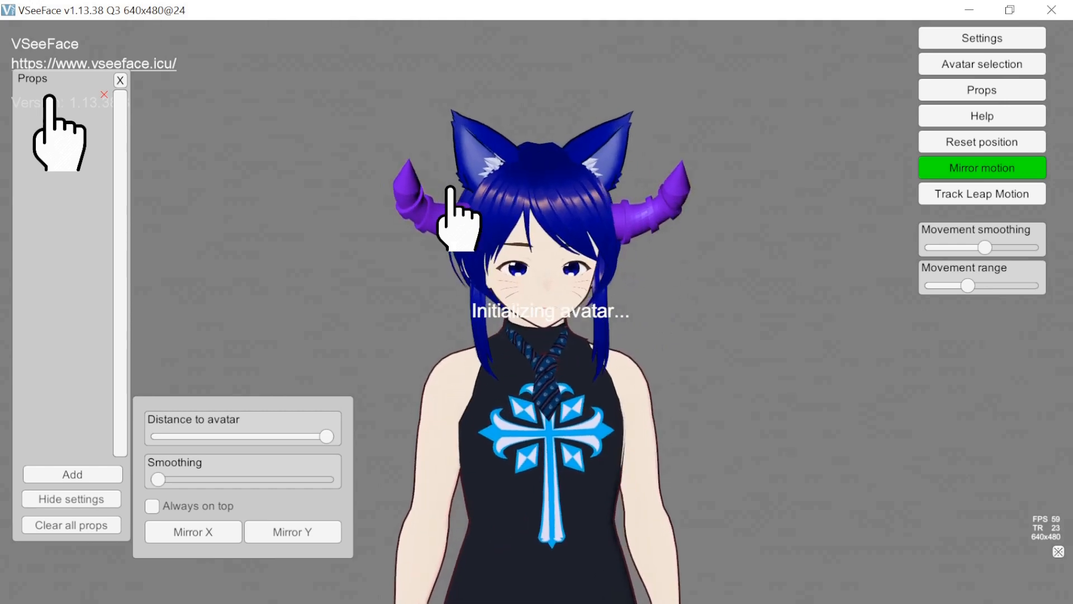
pyautogui.moveTo(462, 228); pyautogui.dragTo(511, 224)
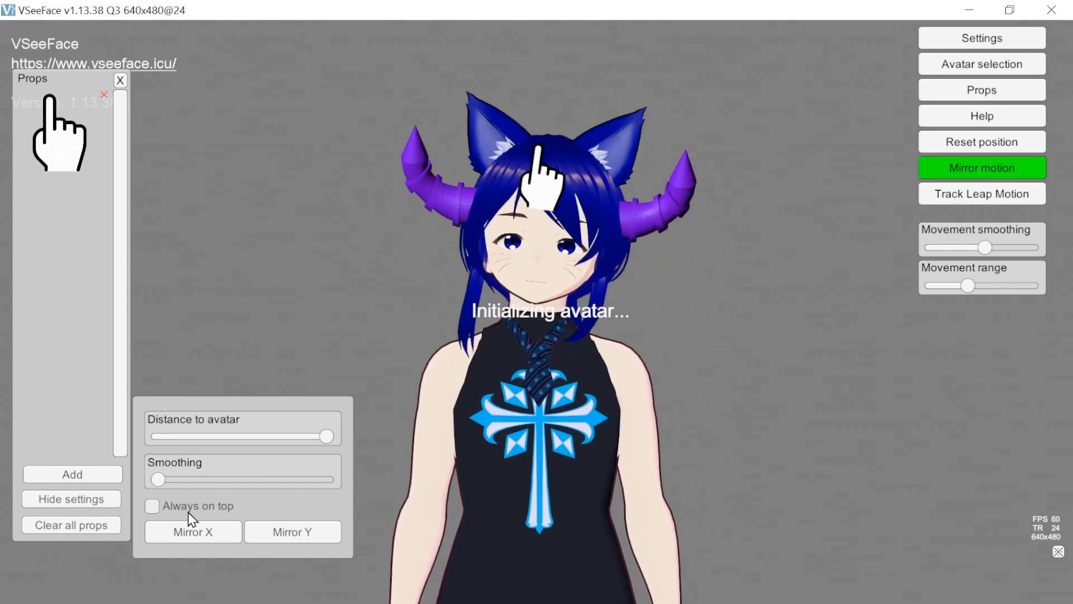
# - Try stronger smoothing on the hand prop and return it to the minimum, and mirror the hand vertically and back
pyautogui.moveTo(158, 479); pyautogui.dragTo(262, 480)
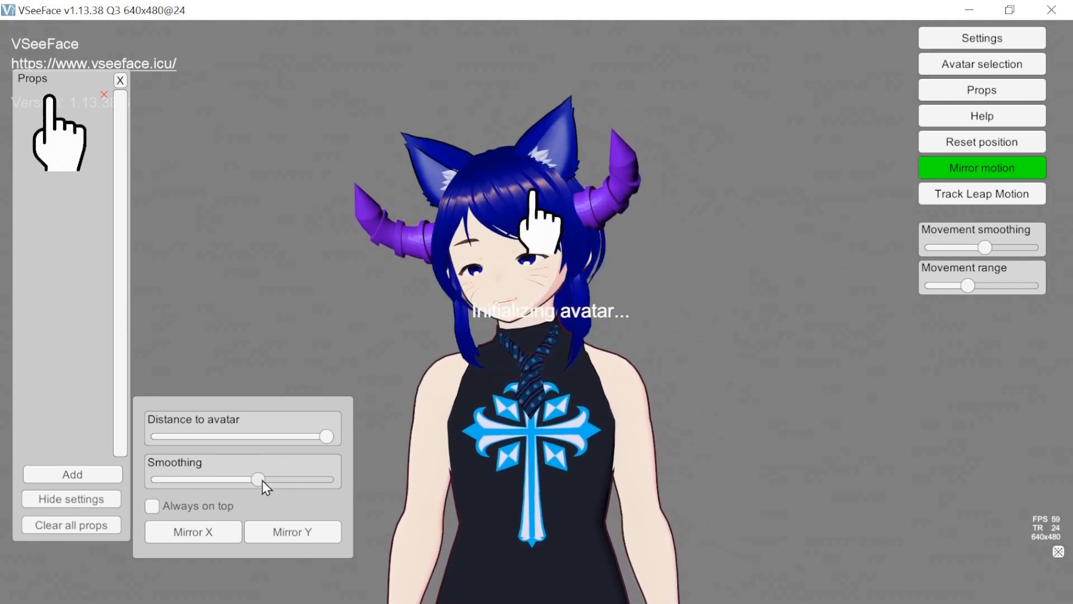
pyautogui.moveTo(262, 481); pyautogui.dragTo(145, 492)
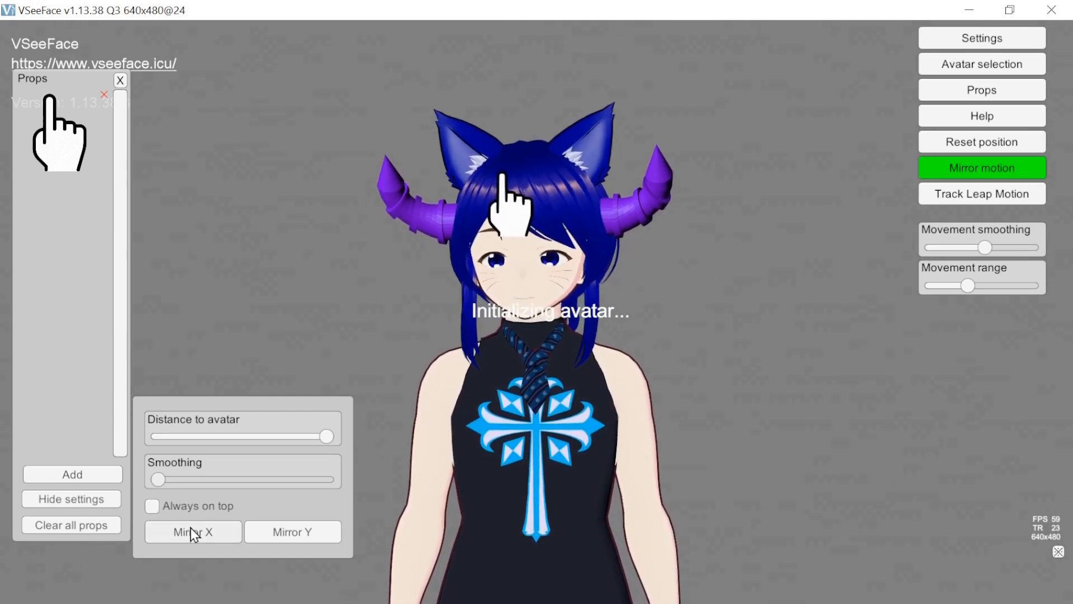
pyautogui.click(271, 540)
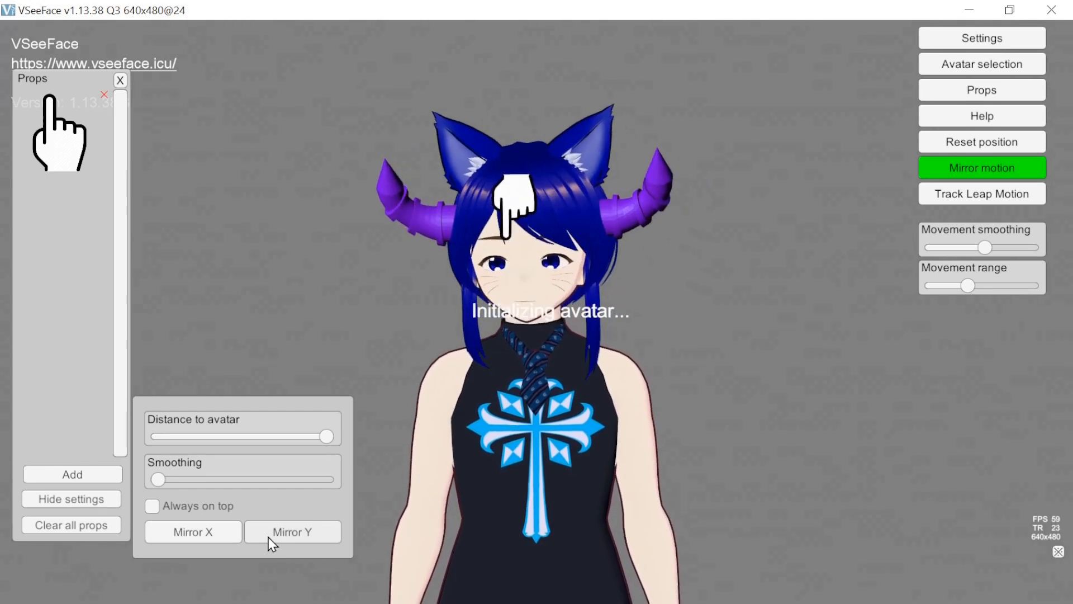
pyautogui.click(271, 540)
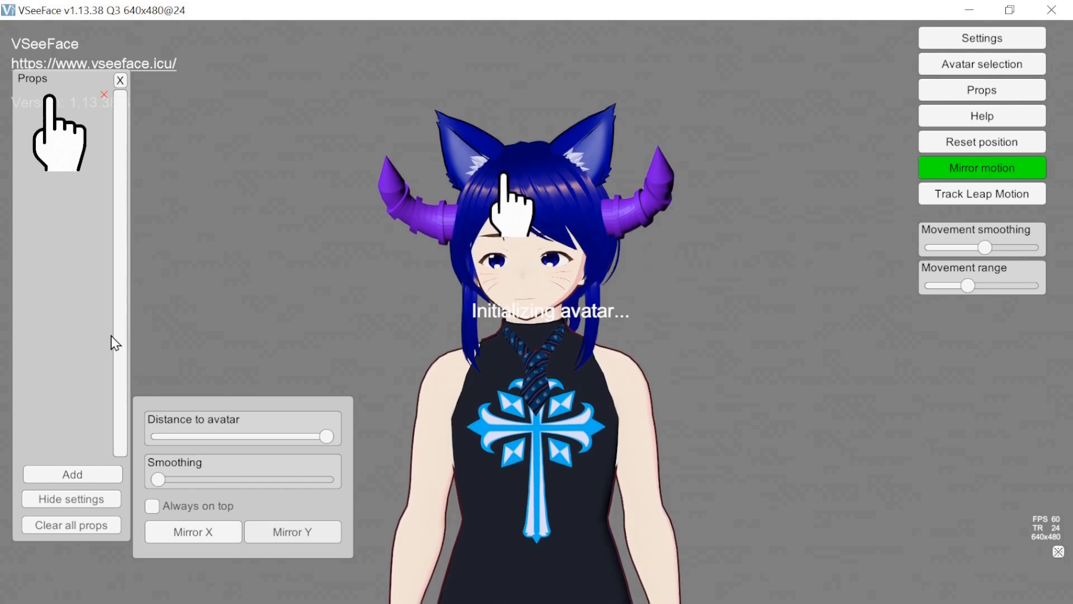
# - Hide the prop settings, clear all placed props, and close the props window
pyautogui.click(72, 497)
pyautogui.click(70, 524)
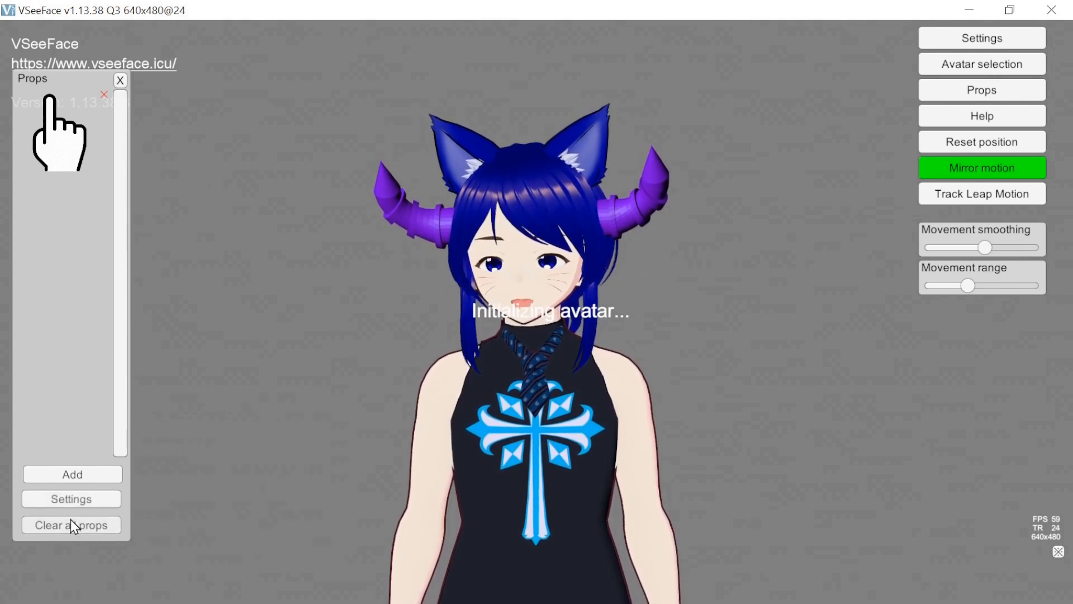
pyautogui.click(119, 81)
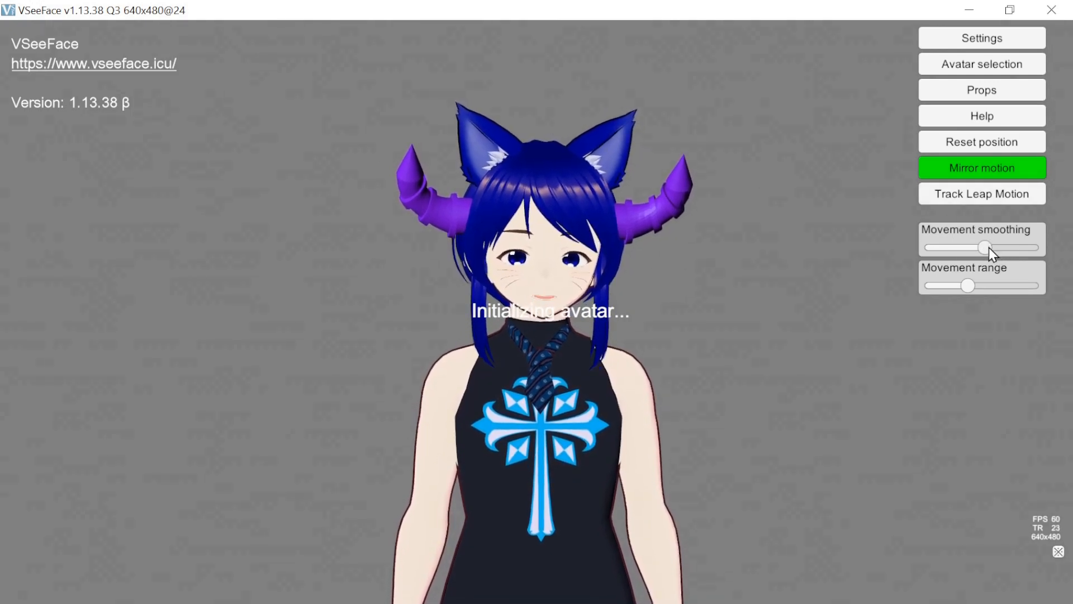
# - Try a higher movement smoothing, return it to about the middle, and raise the movement range to the maximum
pyautogui.moveTo(988, 247)
pyautogui.mouseDown()
pyautogui.moveTo(1019, 247)
pyautogui.moveTo(951, 253)
pyautogui.moveTo(1007, 252)
pyautogui.mouseUp()
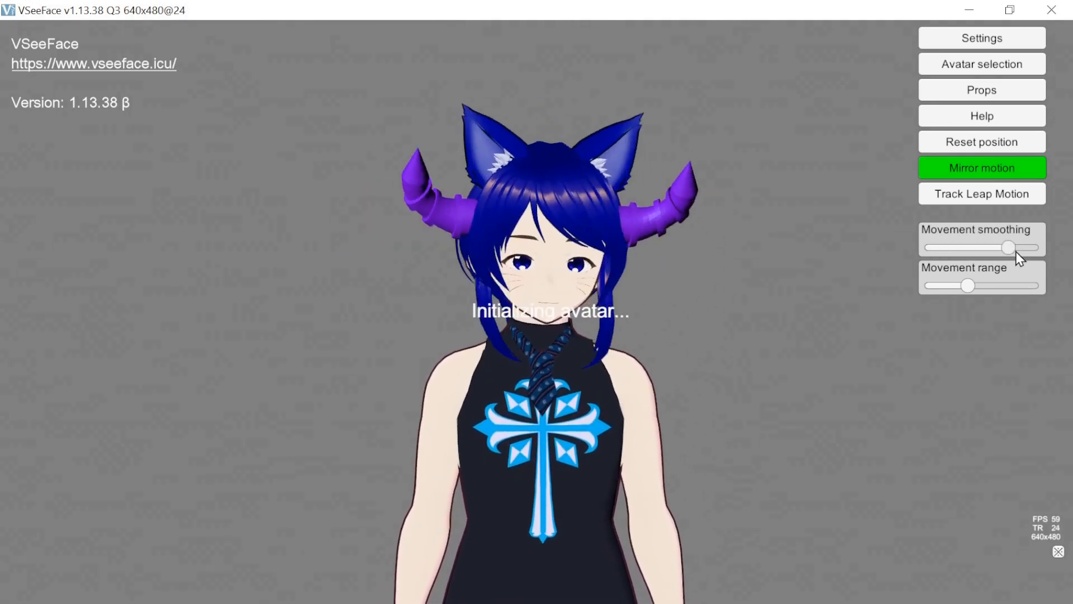
pyautogui.moveTo(989, 252); pyautogui.dragTo(986, 252)
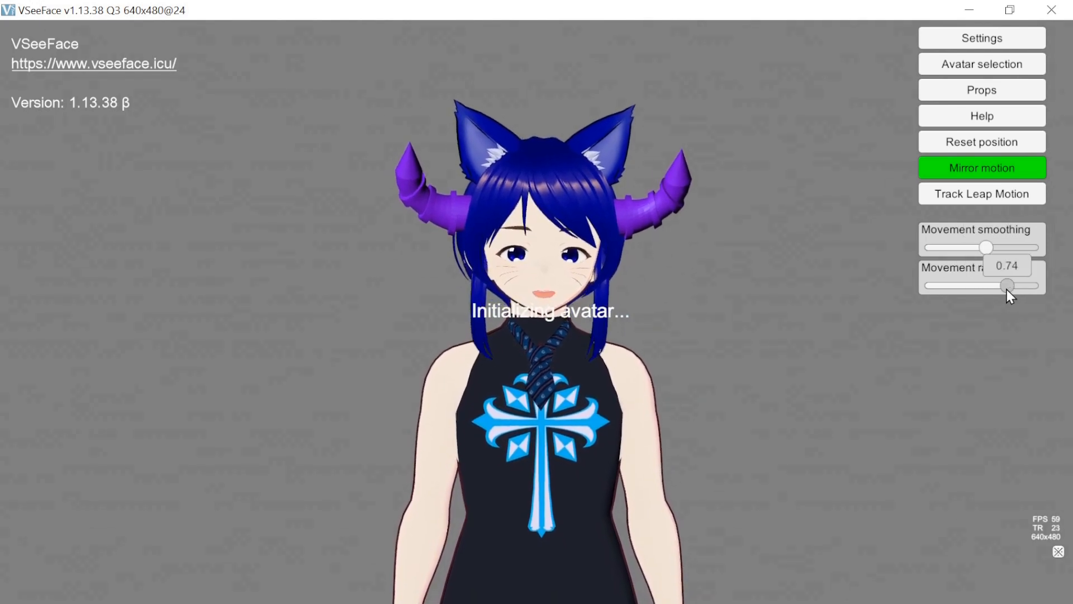
pyautogui.moveTo(1010, 286); pyautogui.dragTo(1040, 284)
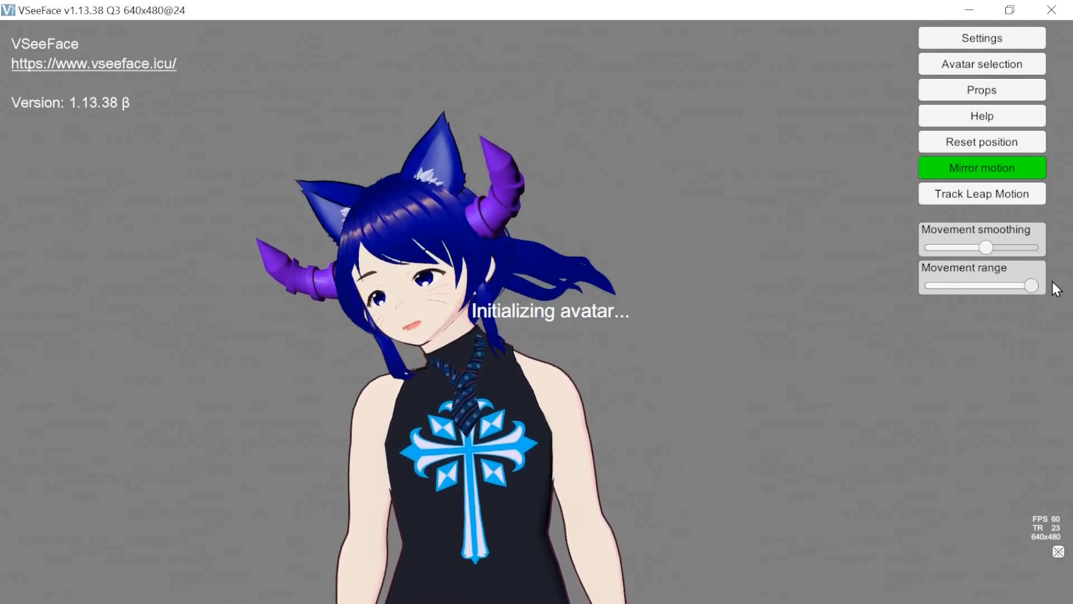